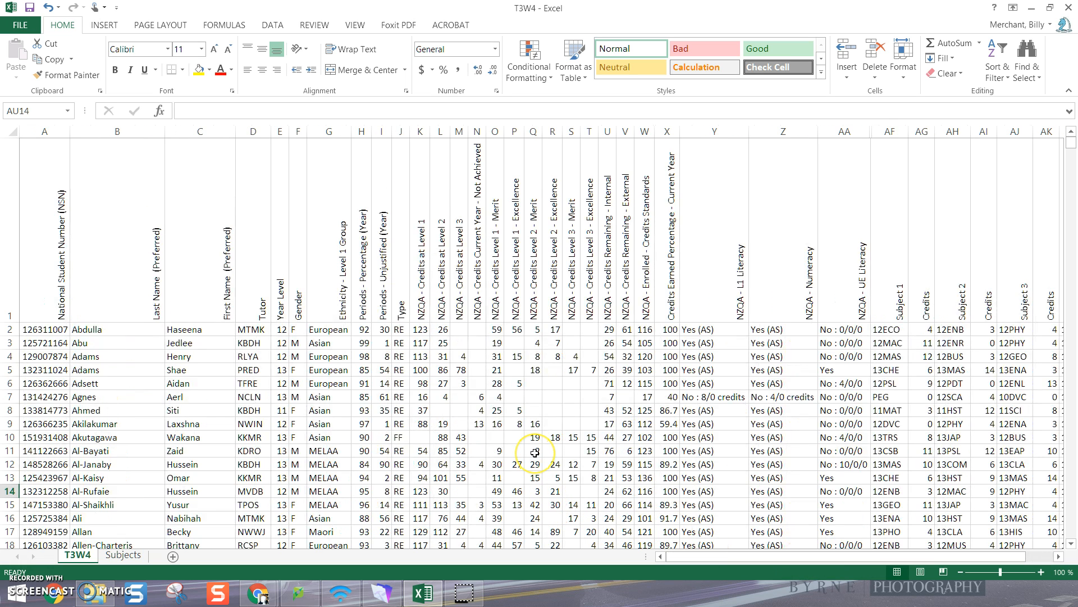
Fill the header cells A1 to AQ1 with light blue and make their text bold
drag(48, 269, 1011, 298)
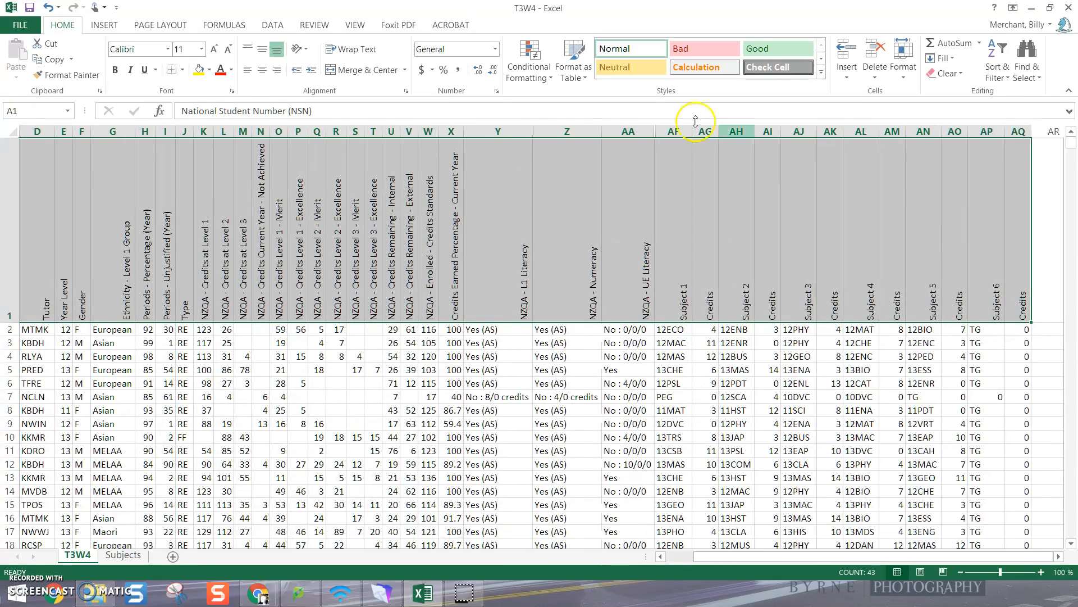
click(208, 71)
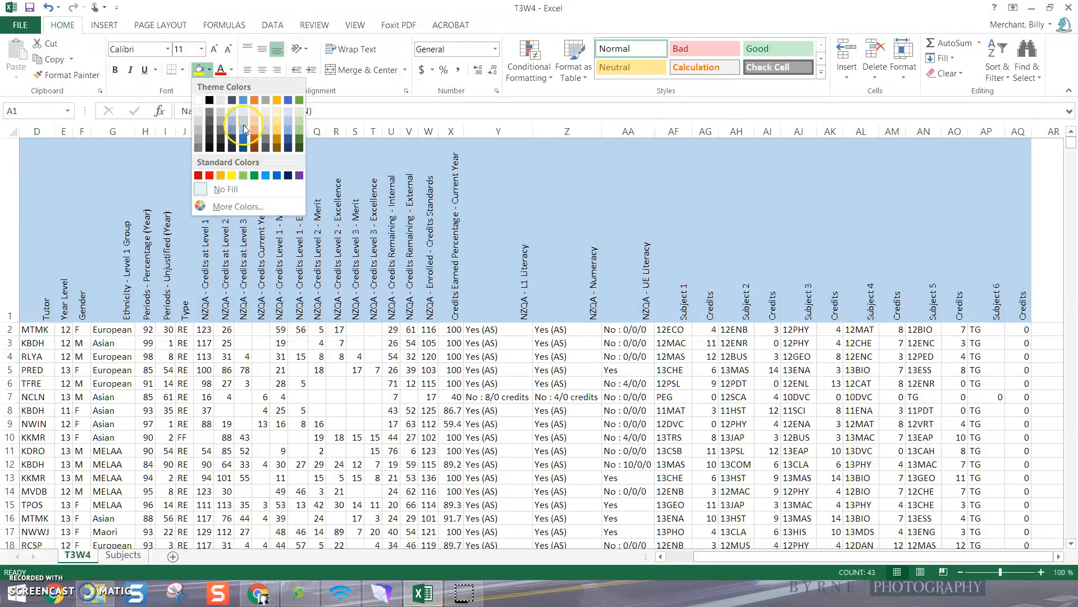
click(244, 128)
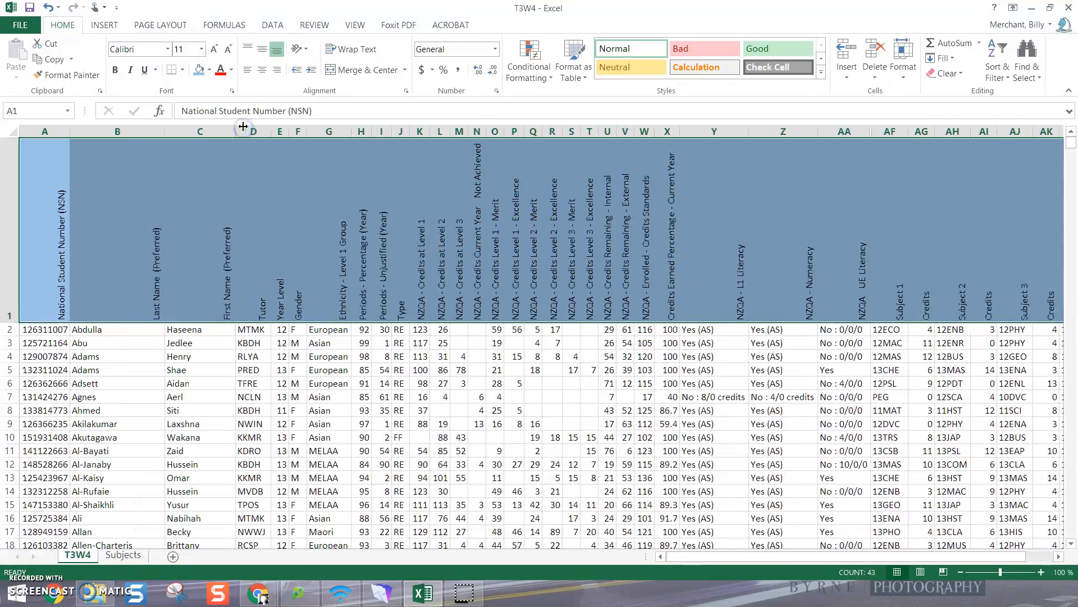
click(115, 71)
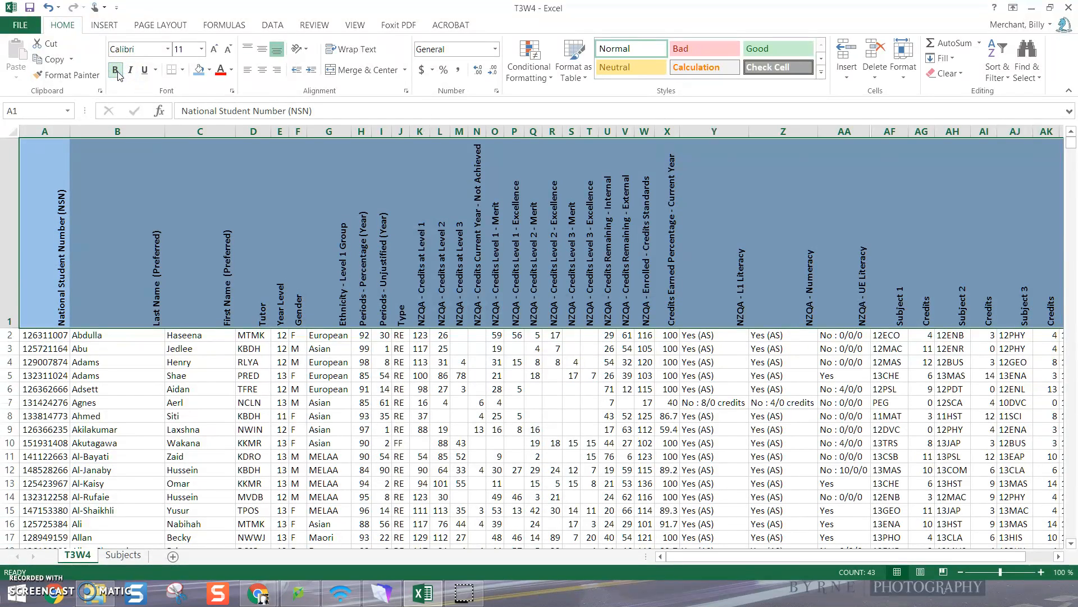
click(379, 375)
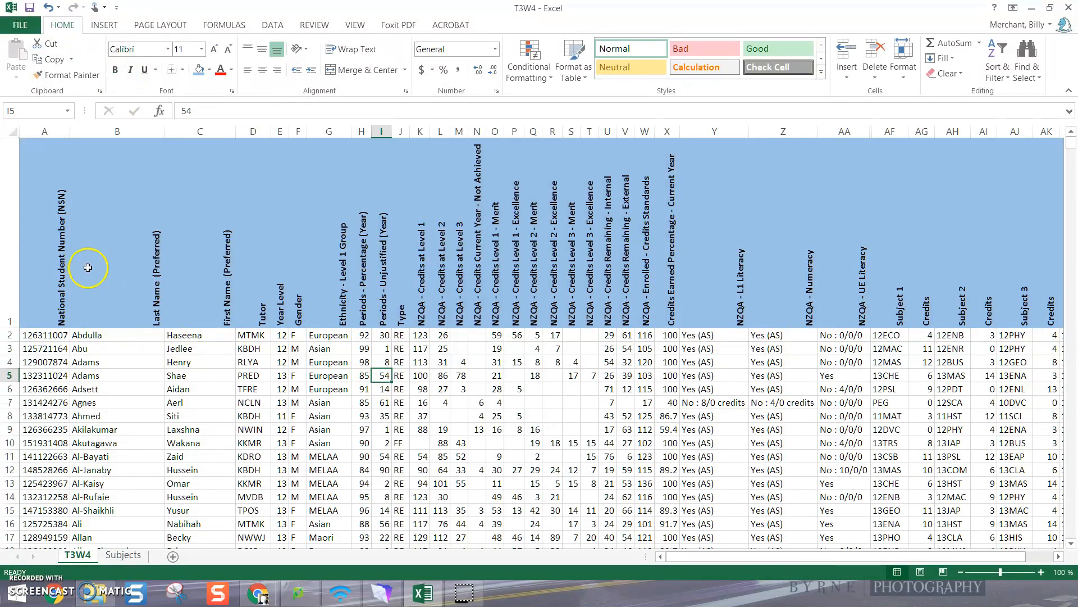
Add all borders to the whole data range from A1 to AQ1389
click(46, 262)
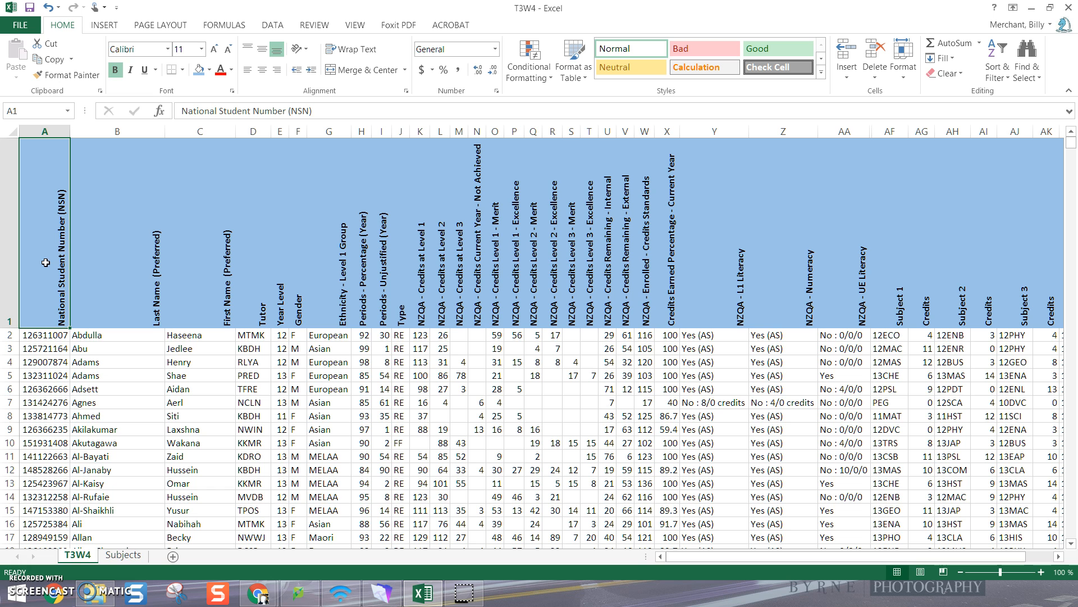
key(ctrl+shift+End)
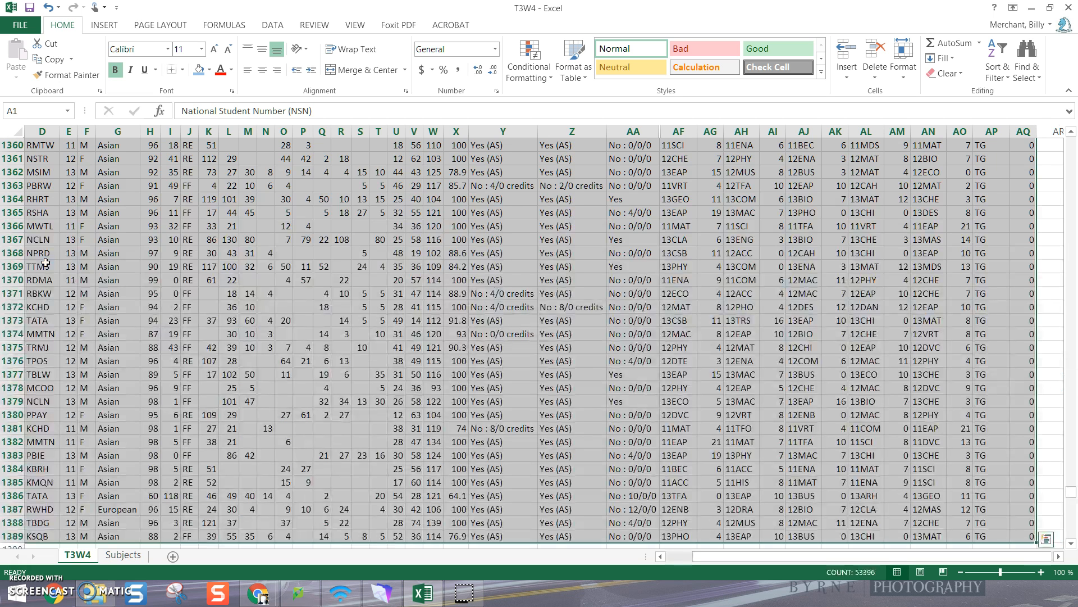
click(182, 70)
click(219, 224)
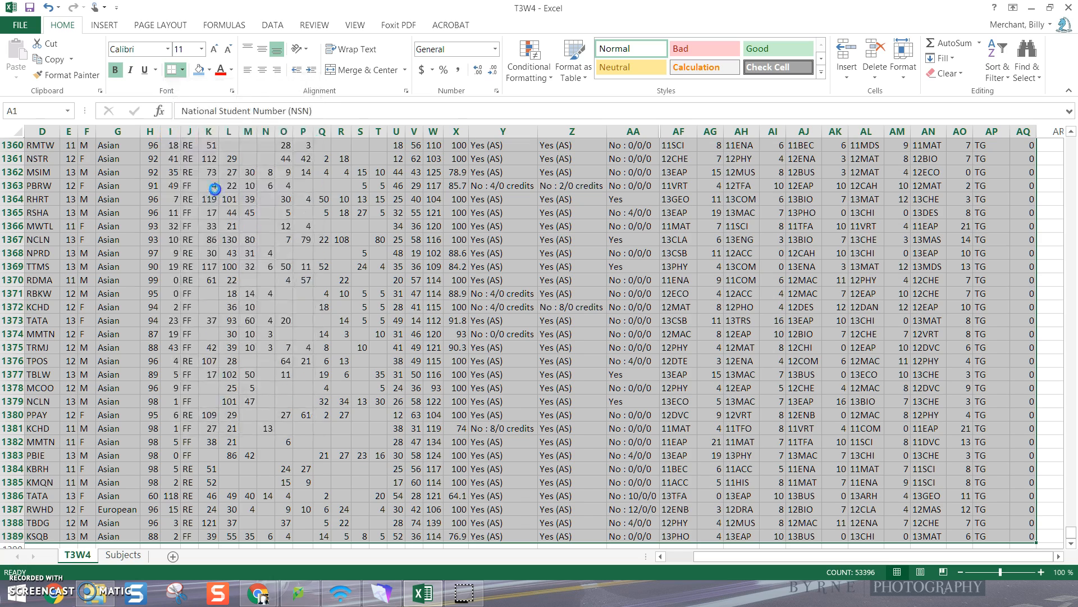
click(517, 397)
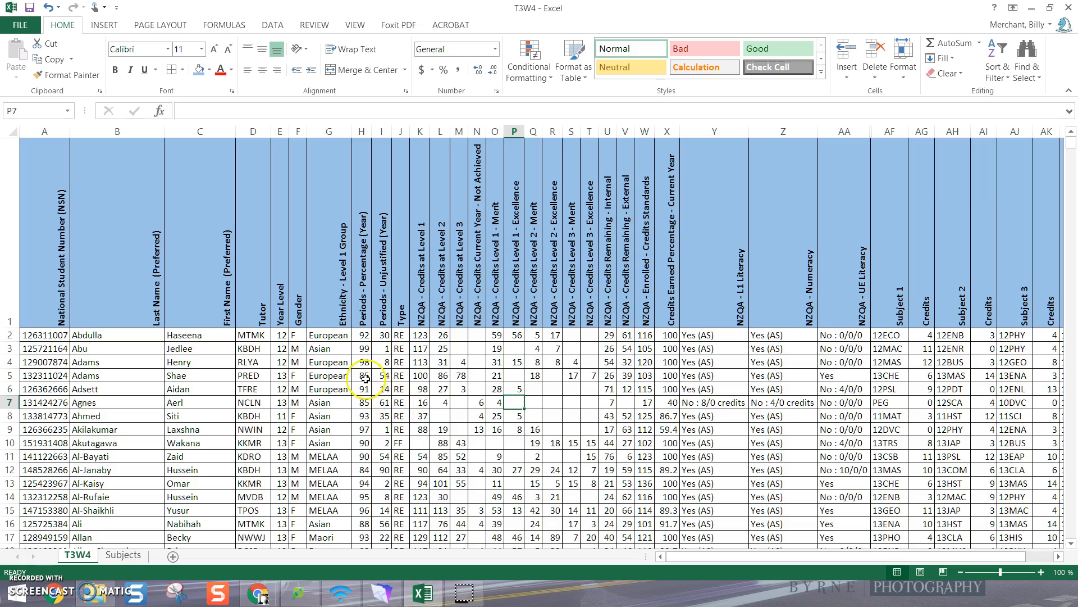
Freeze the top row so the column headings stay in view while scrolling through the student data
scroll(373, 386, down, 8)
scroll(363, 376, up, 4)
scroll(364, 381, up, 4)
click(355, 25)
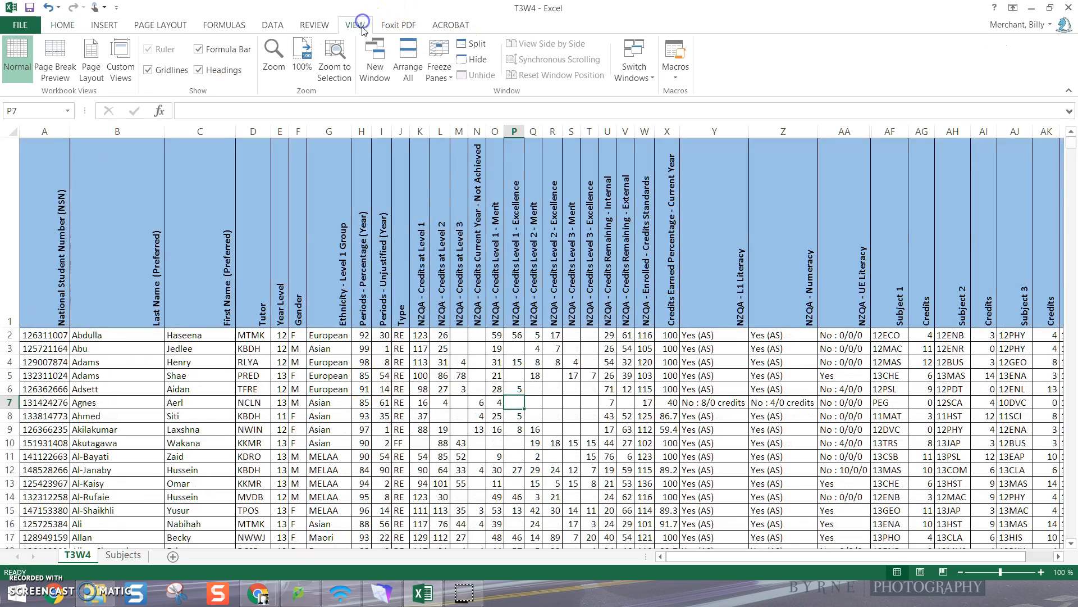
click(438, 64)
click(481, 134)
scroll(431, 422, down, 11)
scroll(431, 421, up, 11)
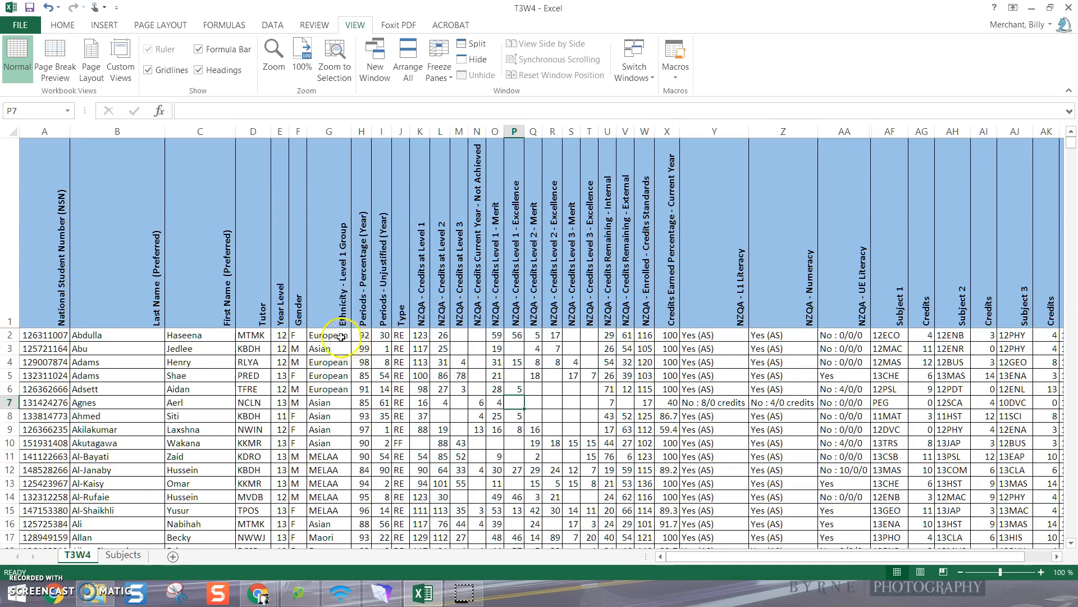
Shorten the heading in cell G1 to "Ethnicity"
click(321, 300)
drag(281, 111, 220, 111)
key(Delete)
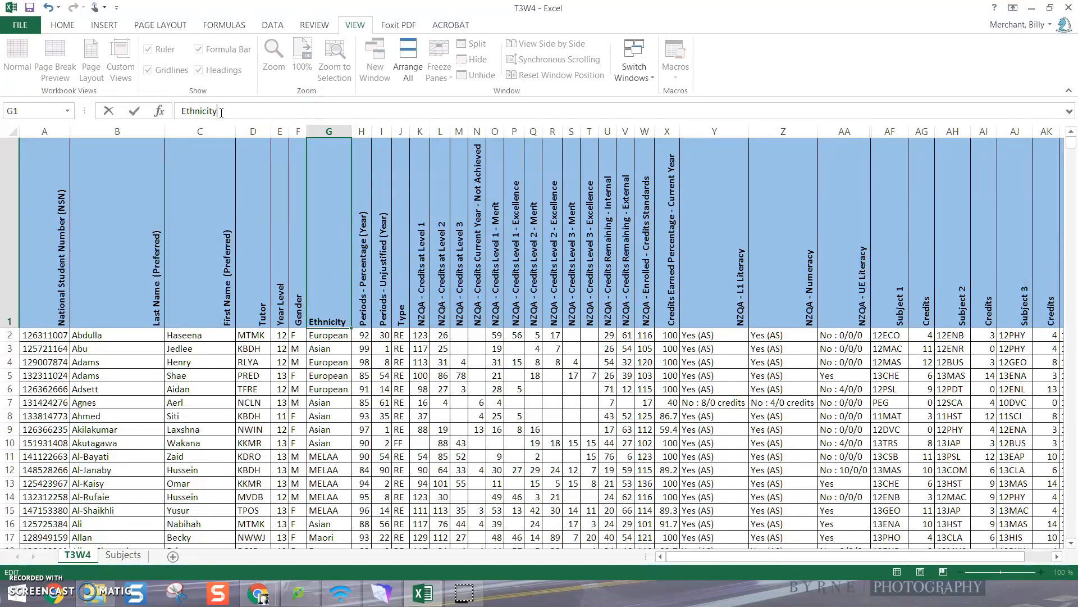
click(337, 402)
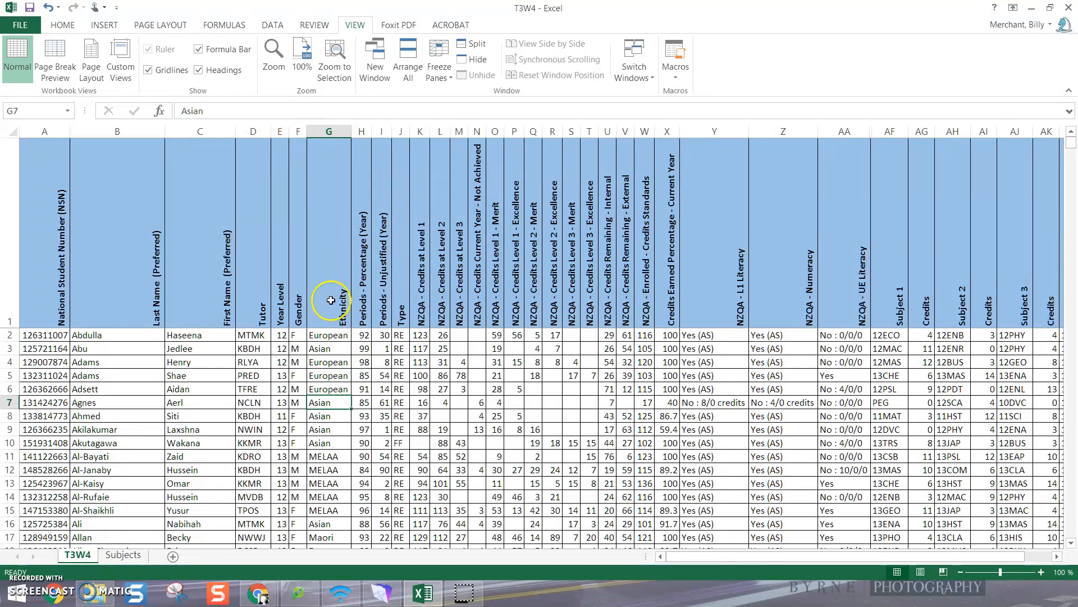
Add a conditional formatting rule to the Ethnicity column giving cells that contain "Maori" a yellow fill with dark yellow text
click(328, 129)
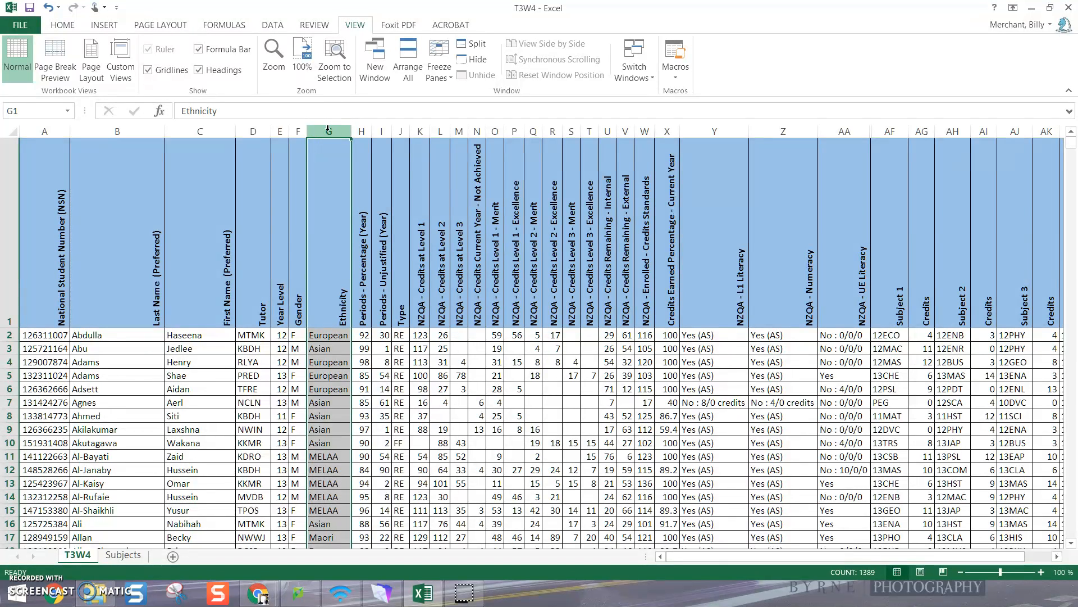
click(62, 27)
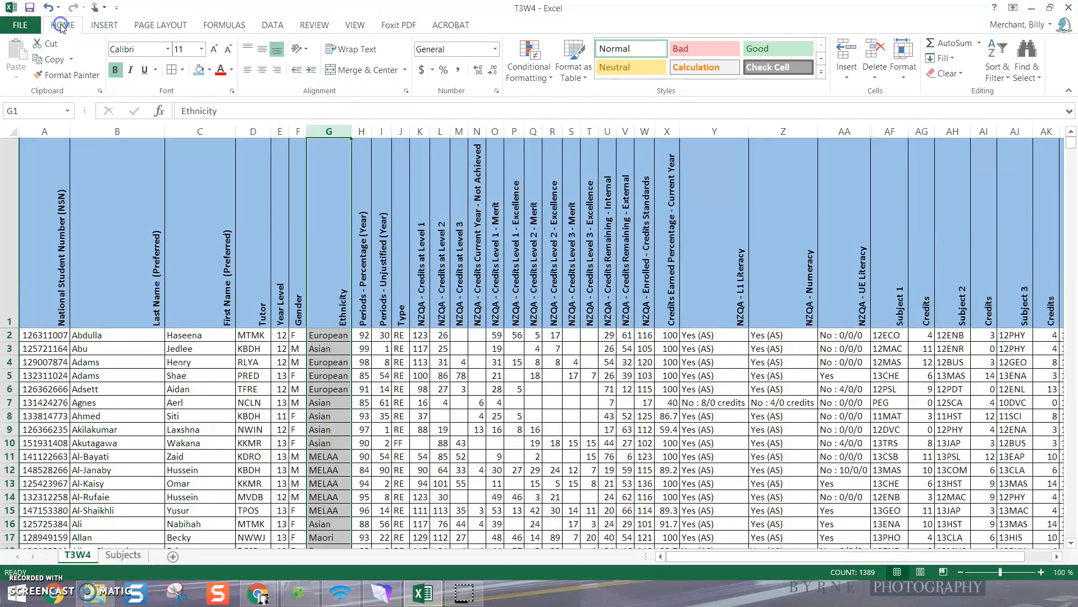
click(538, 75)
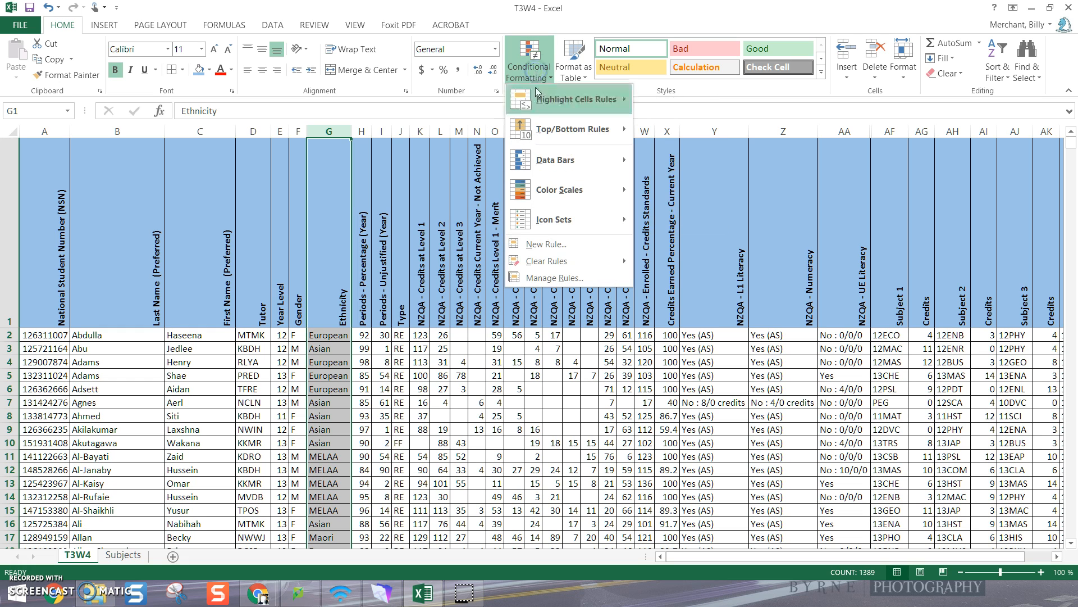
mouse_move(537, 101)
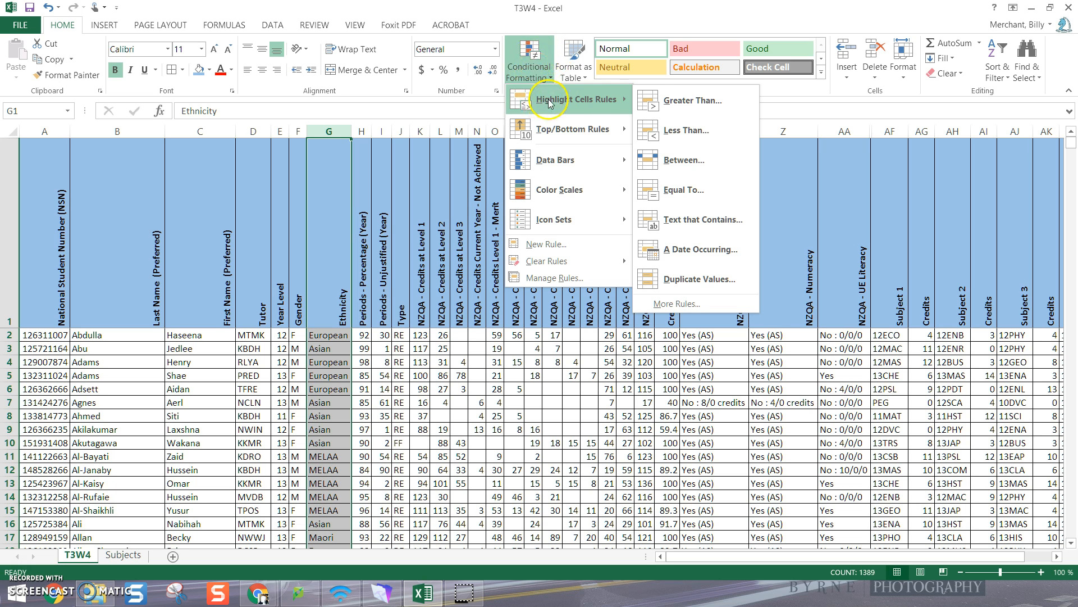
click(679, 220)
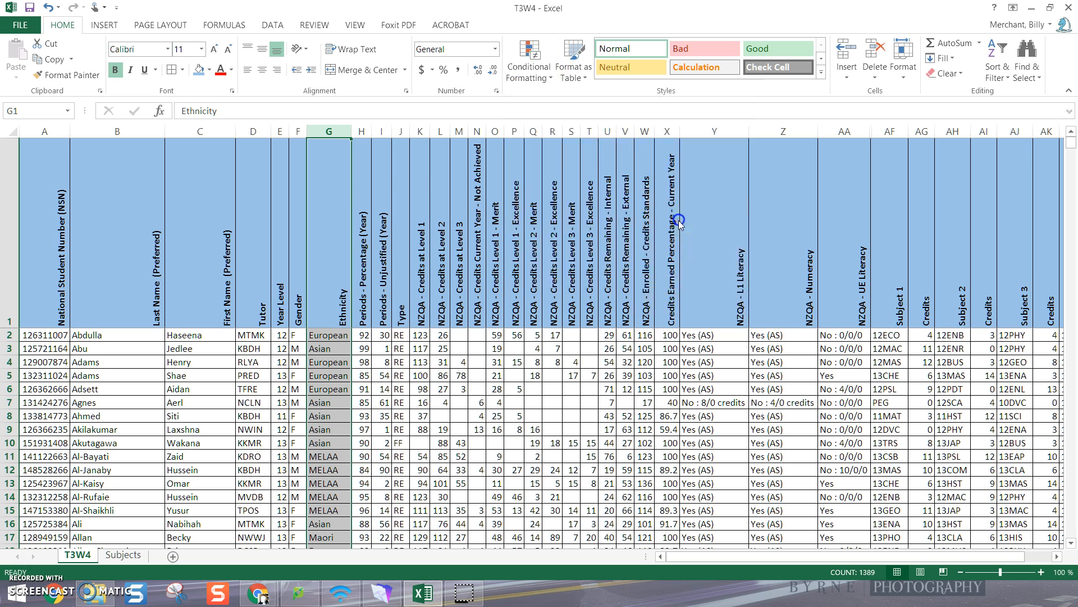
text(Maori)
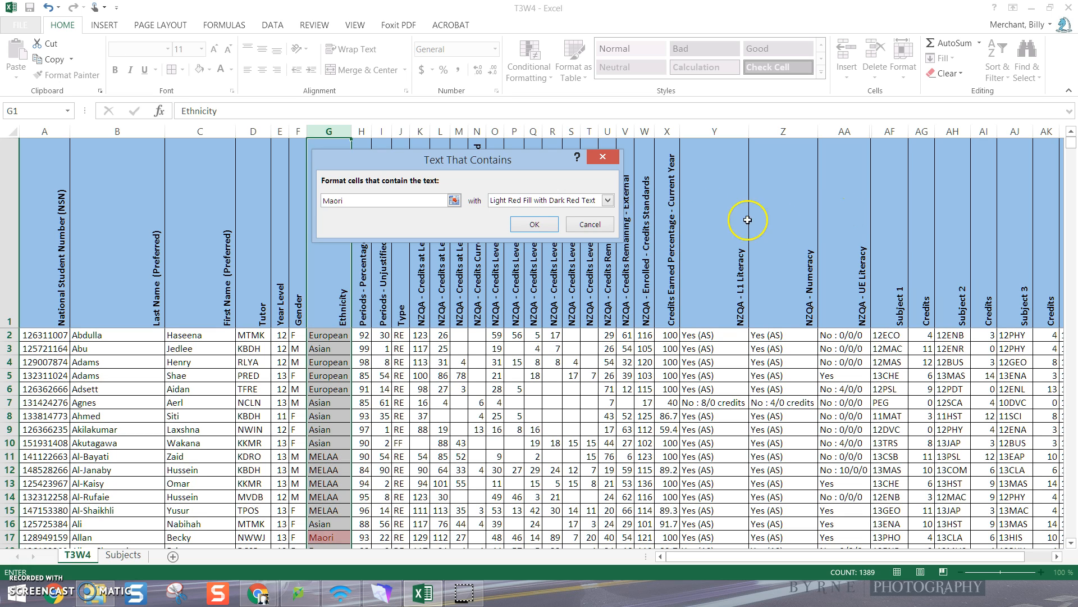
click(607, 200)
click(542, 219)
click(537, 225)
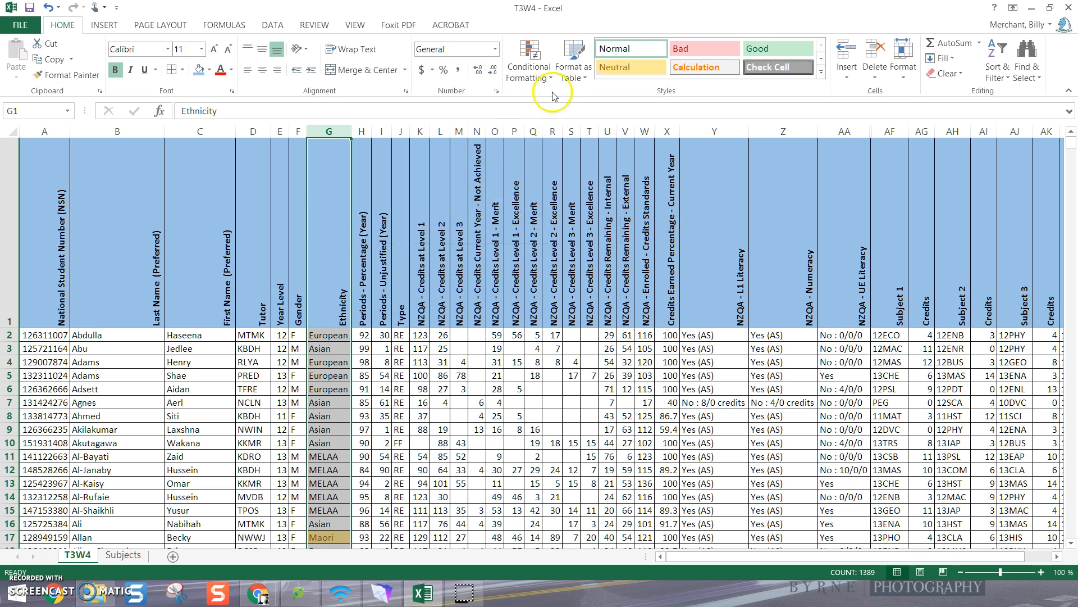
Add a rule to the Ethnicity column highlighting text containing "Pasifika" in yellow with dark yellow text, and check the highlighted rows
click(528, 69)
mouse_move(578, 100)
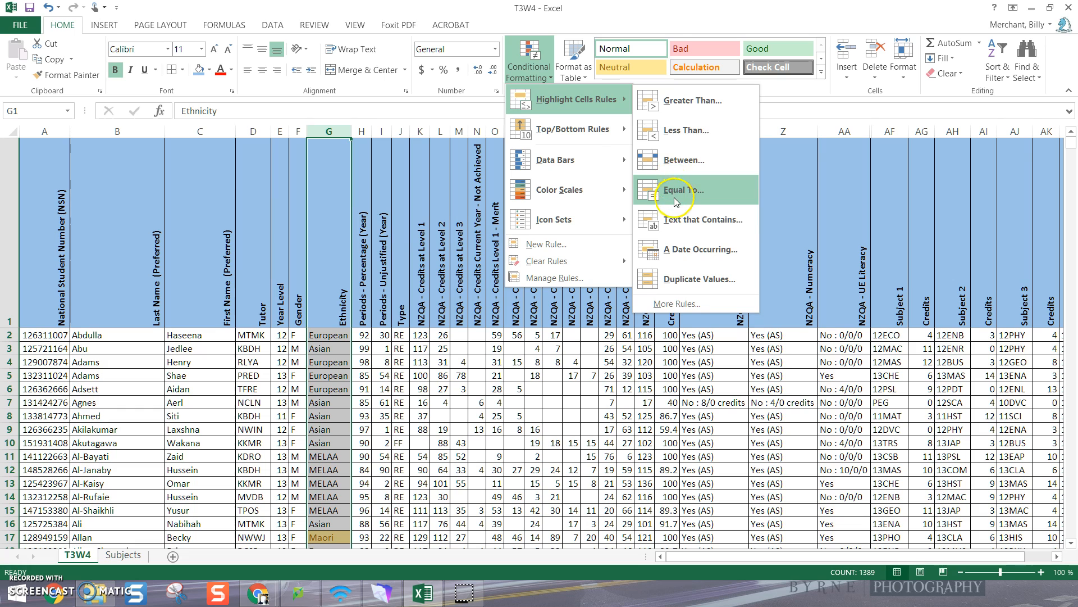
click(678, 224)
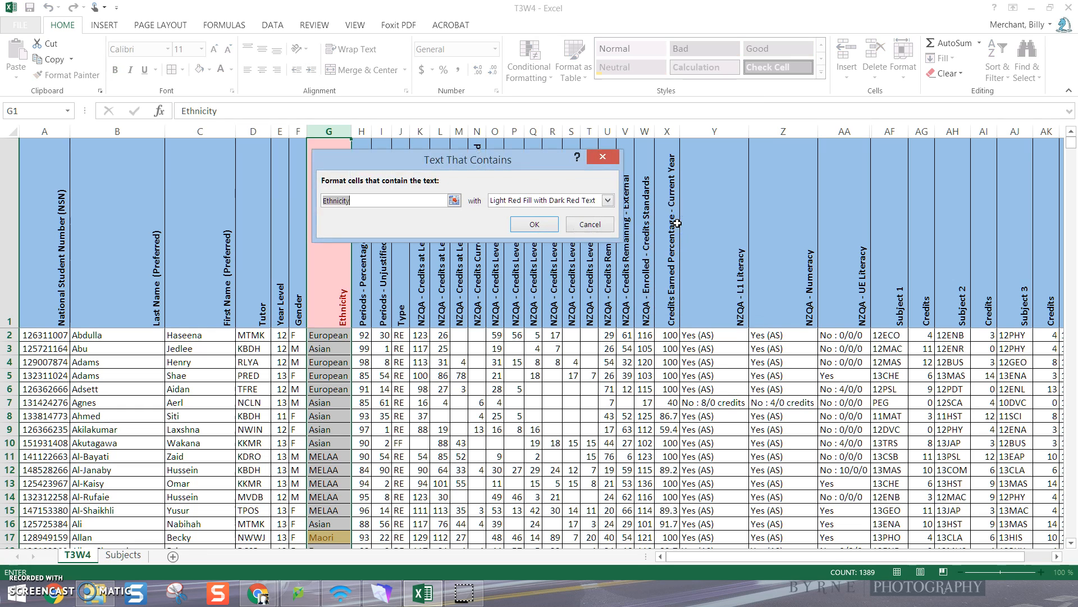
text(Pasifika)
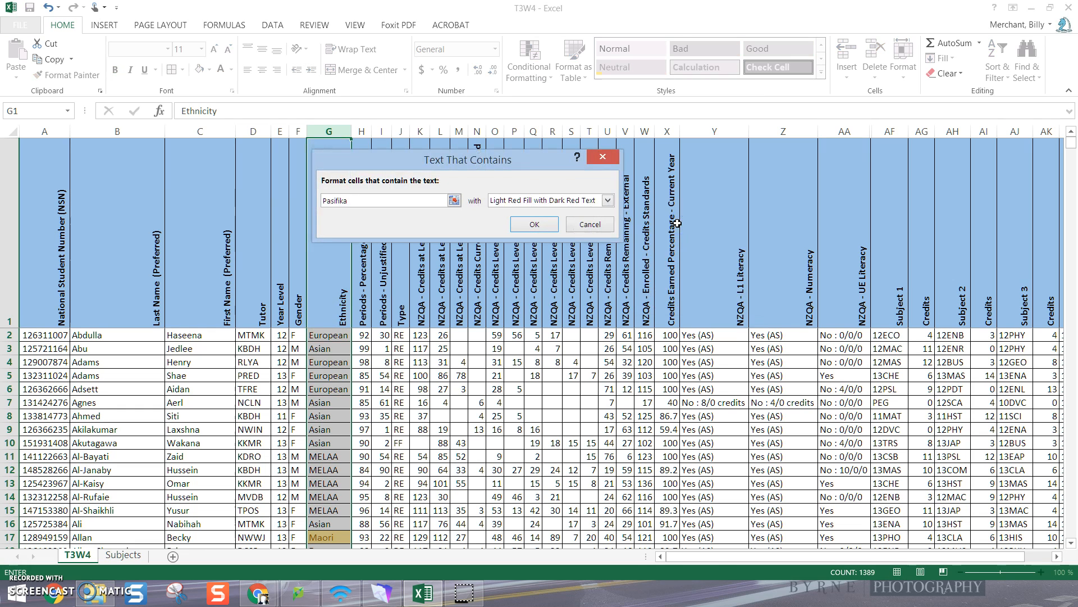
click(607, 203)
click(550, 231)
click(548, 224)
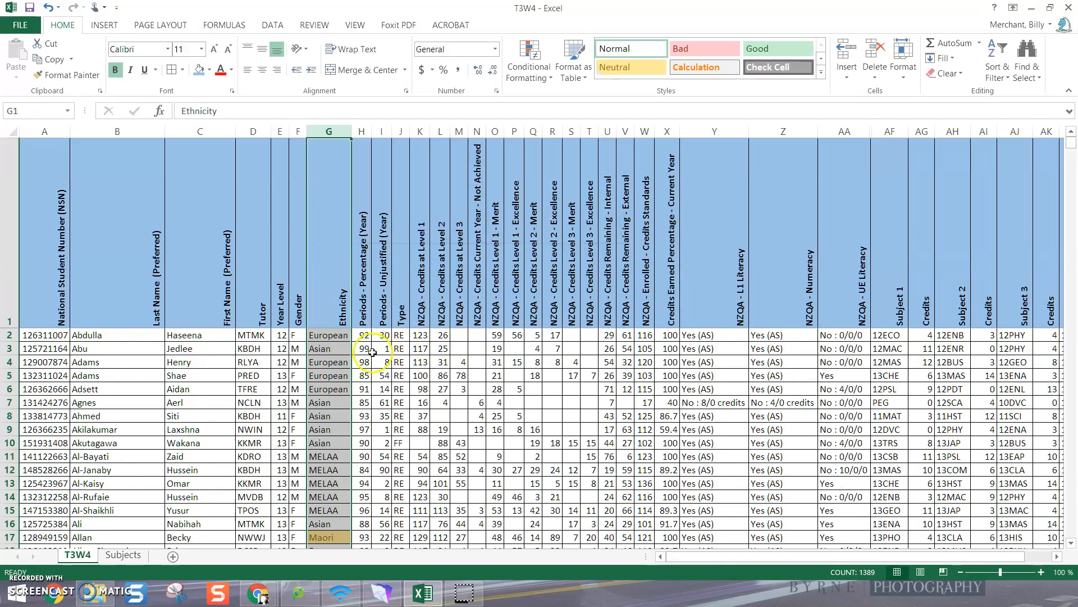
click(400, 348)
scroll(337, 405, down, 6)
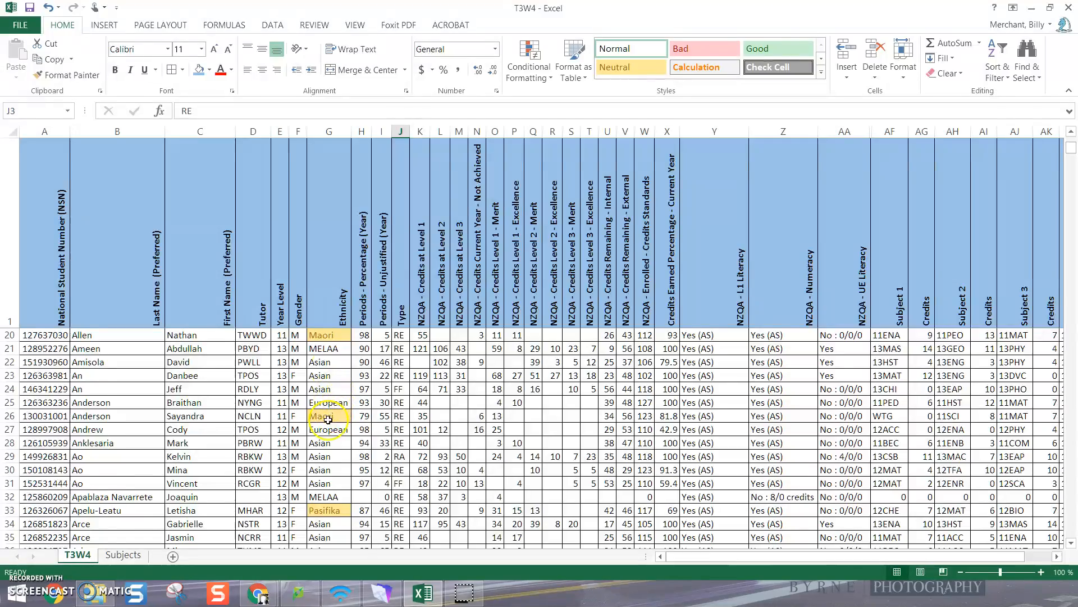
scroll(329, 420, down, 7)
scroll(330, 472, down, 3)
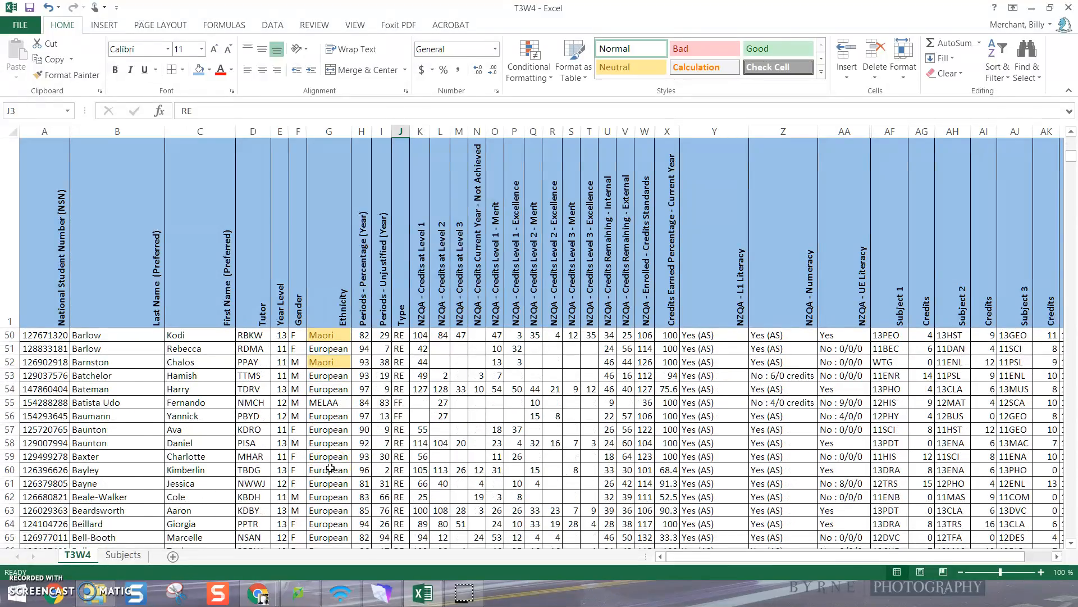
scroll(330, 468, up, 16)
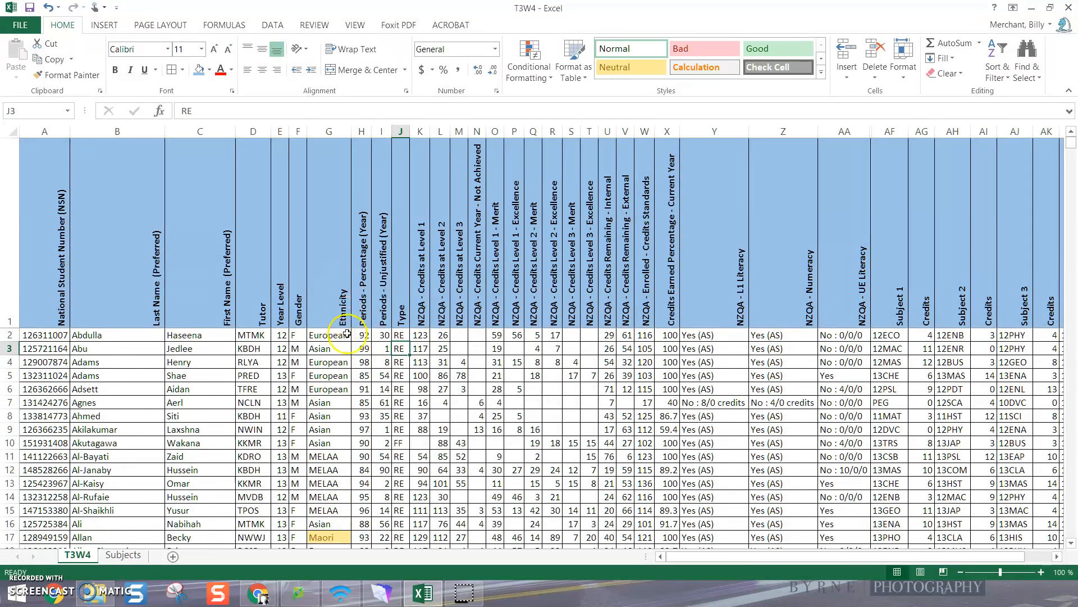
Rename the heading in cell H1 to "Attendance %"
click(364, 287)
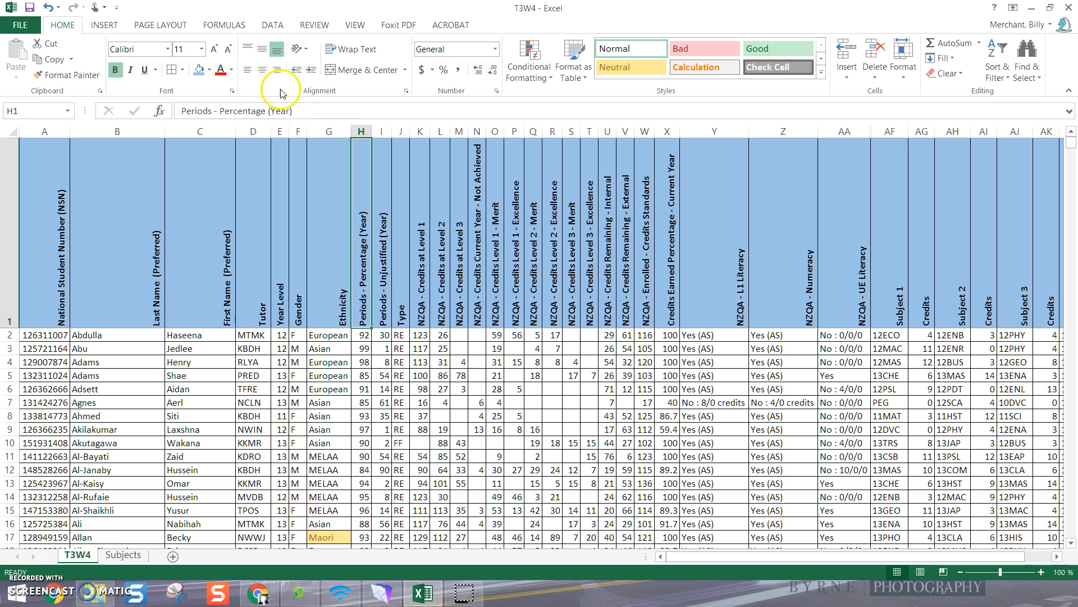
drag(295, 110, 163, 108)
text(Attendance)
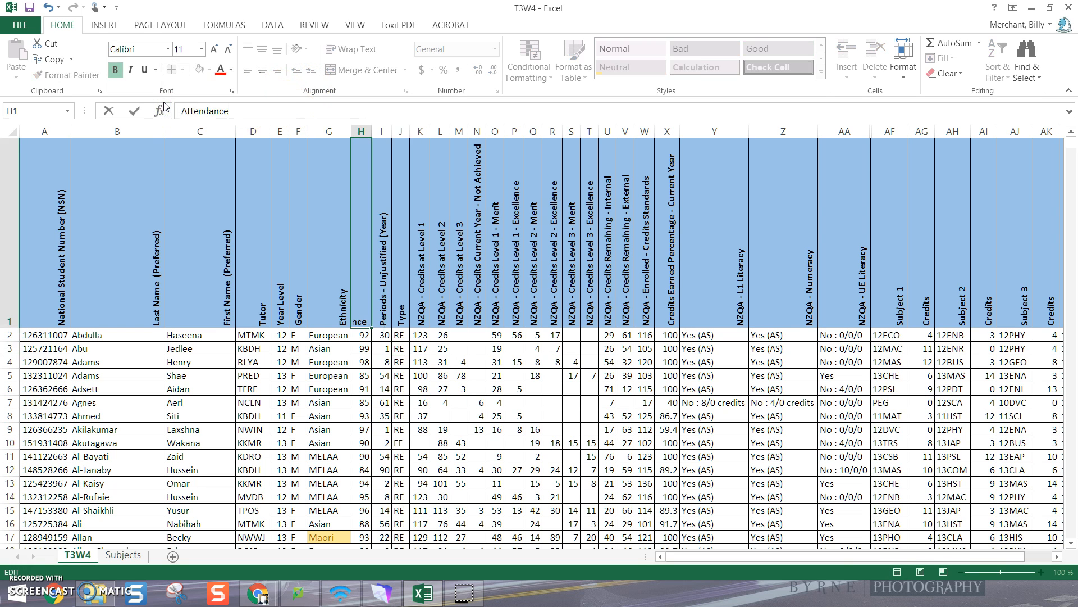
key(Return)
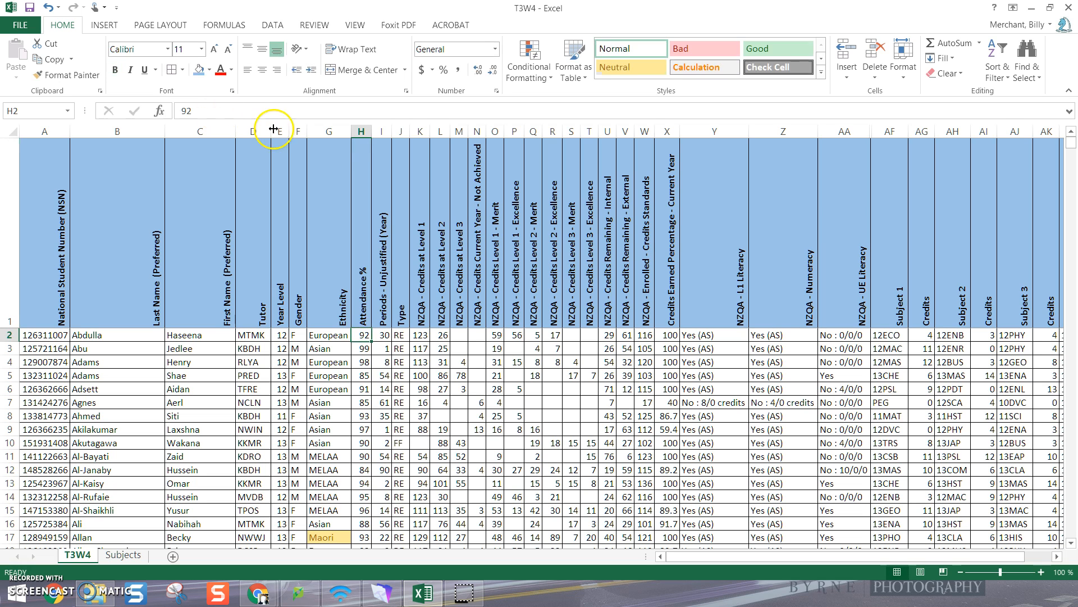
Highlight values less than 90 in the Attendance % column with Light Red Fill with Dark Red Text
click(360, 131)
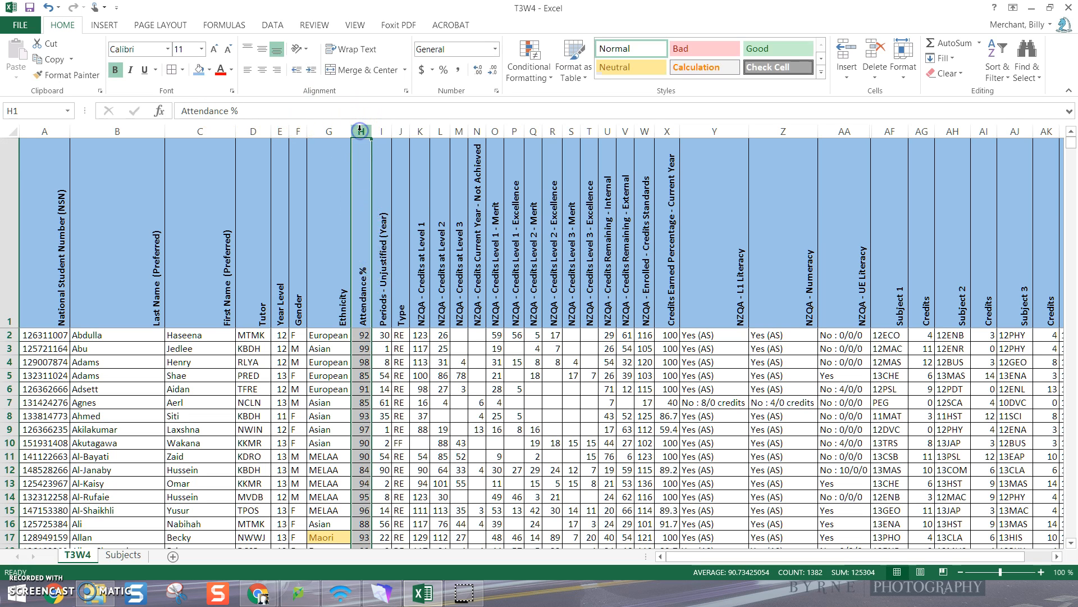
click(540, 79)
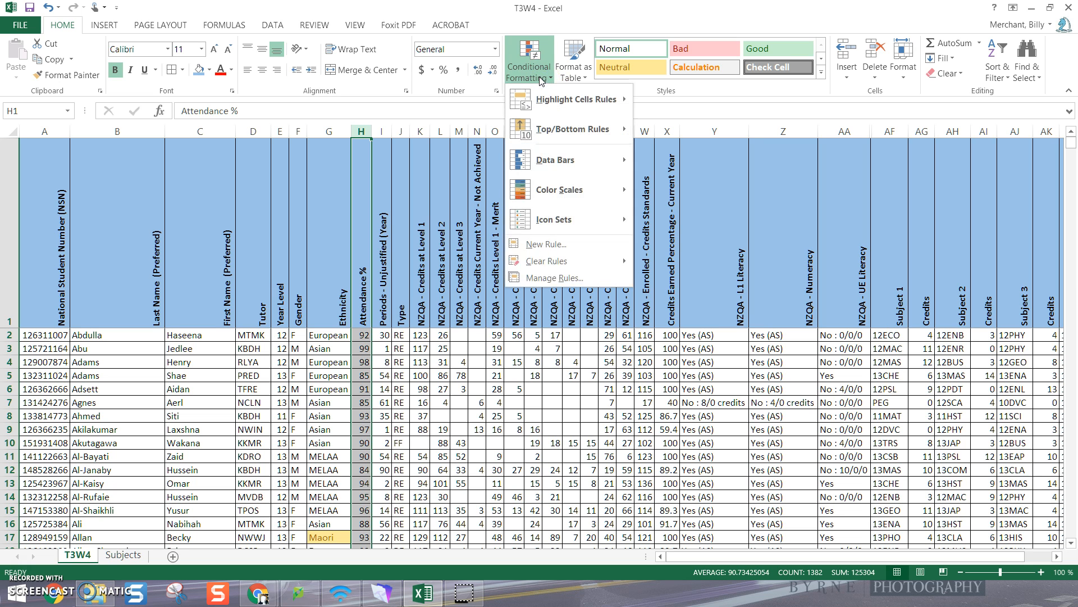
mouse_move(537, 106)
click(686, 134)
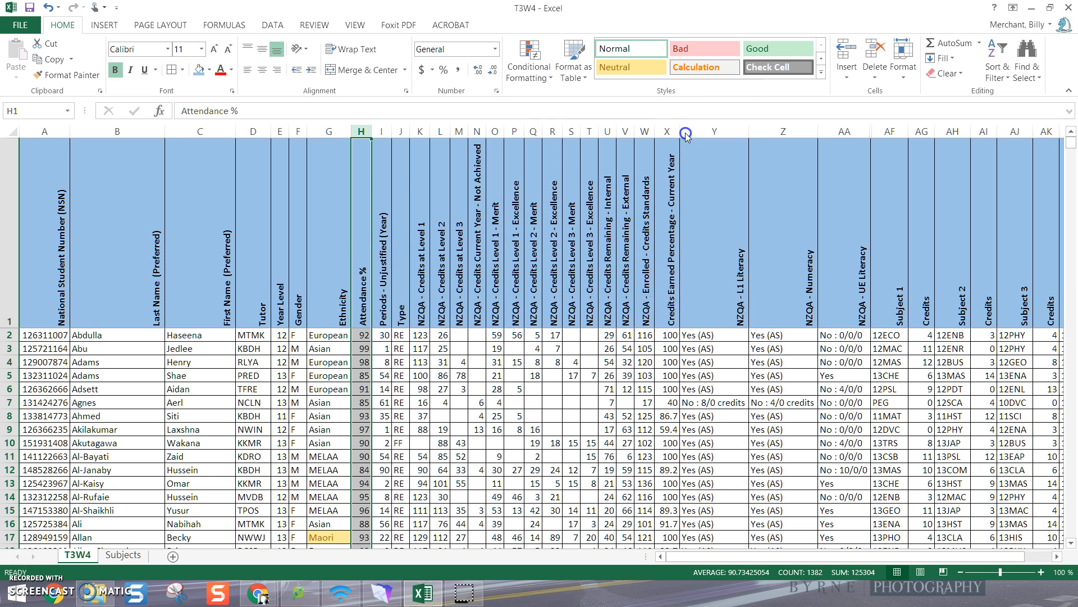
text(90)
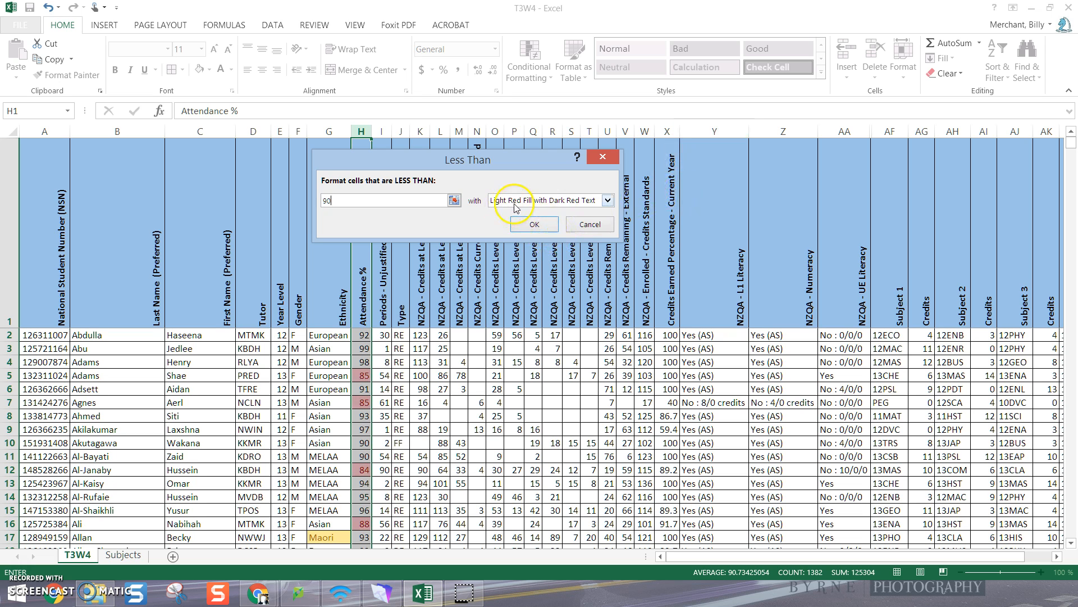
click(530, 221)
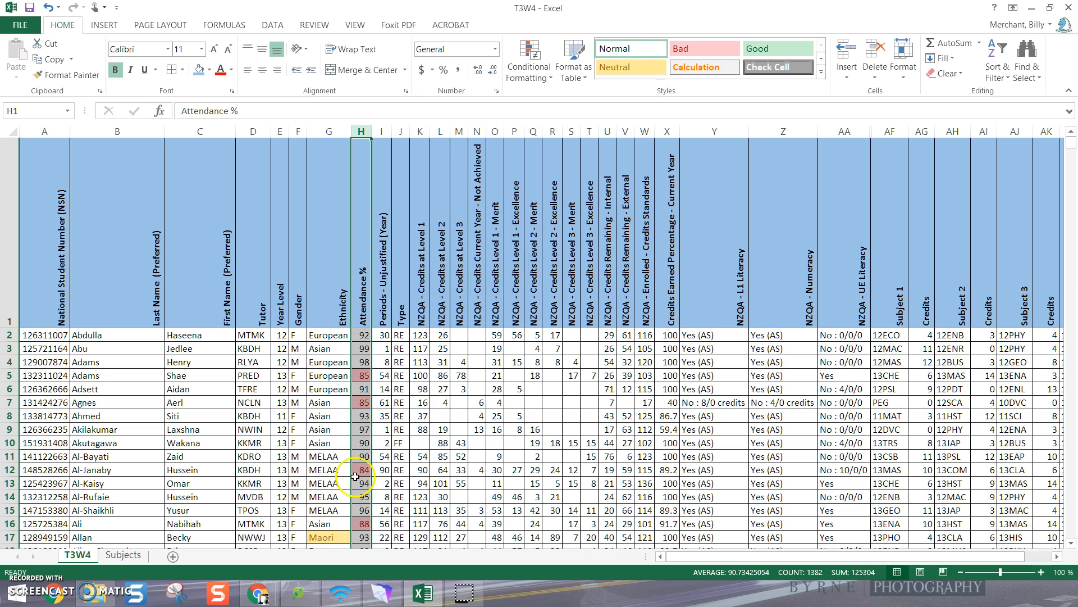
Highlight cells equal to "FF" in the Type column with Yellow Fill with Dark Yellow Text
click(436, 389)
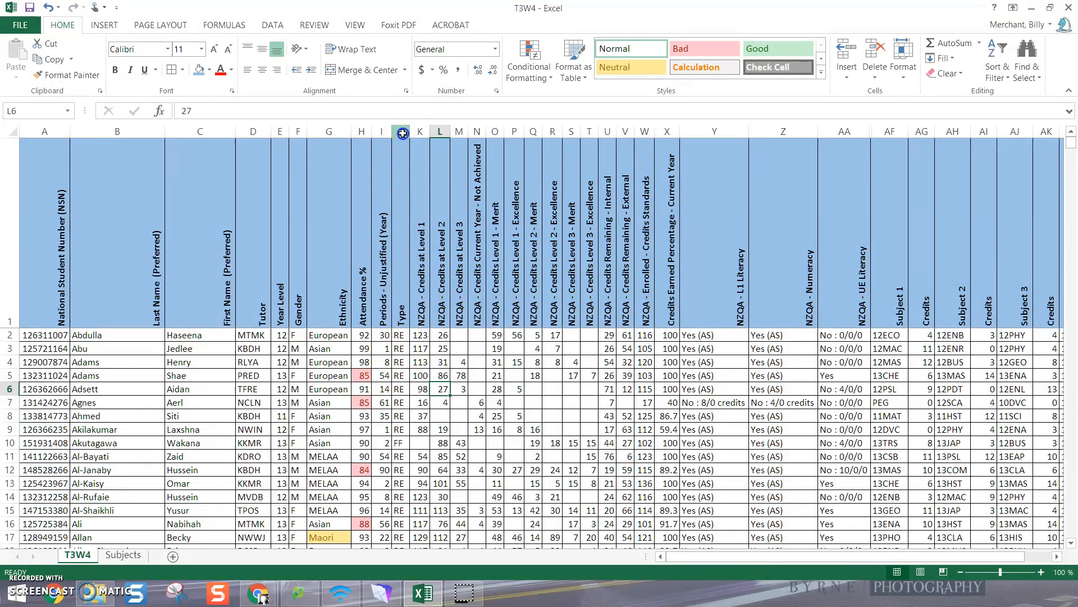
click(403, 131)
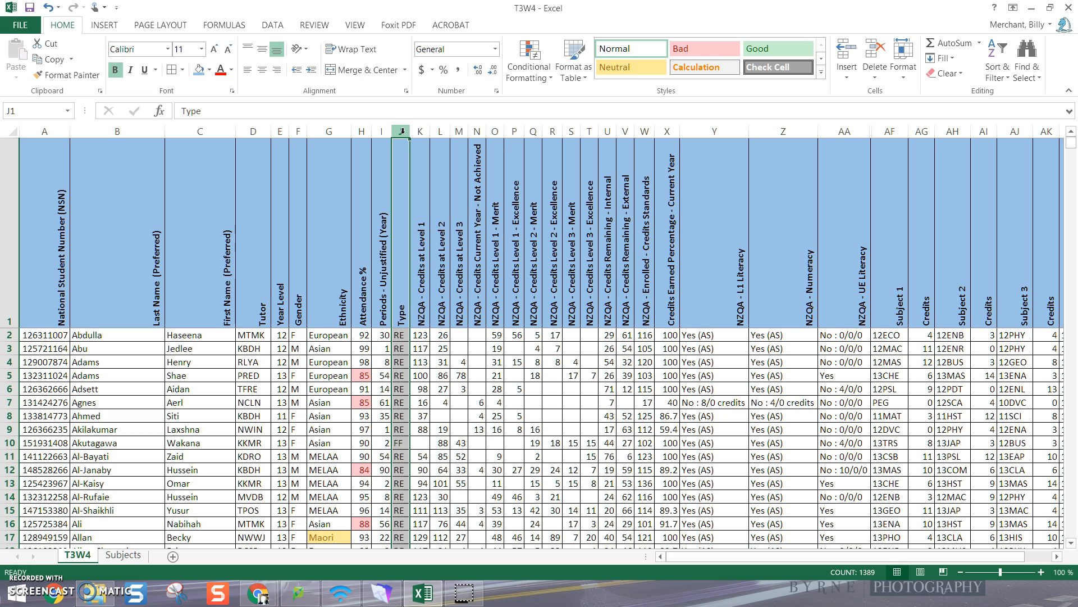
click(529, 64)
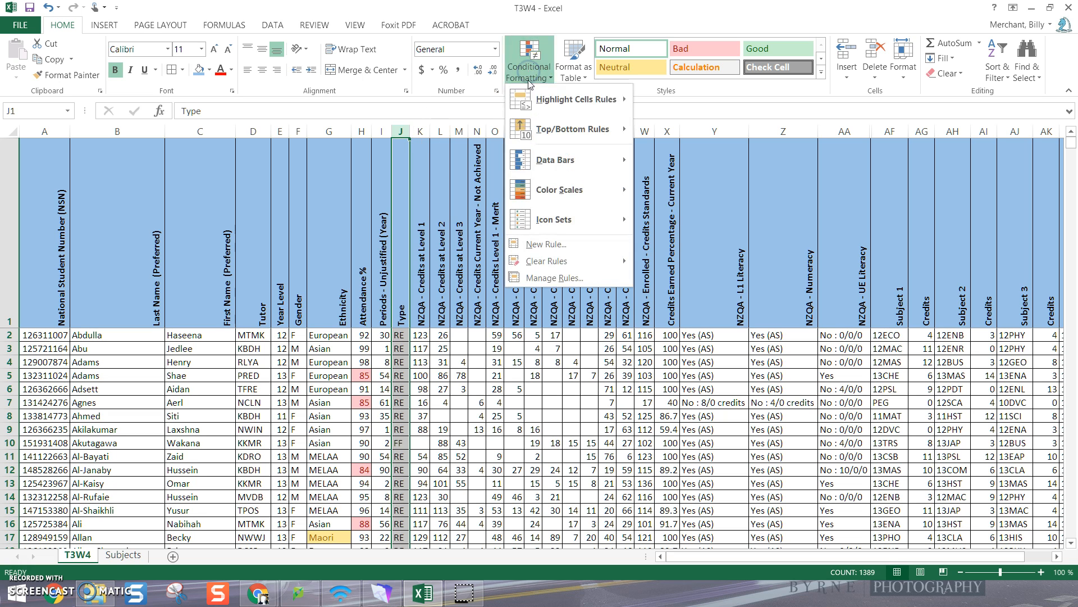
mouse_move(531, 103)
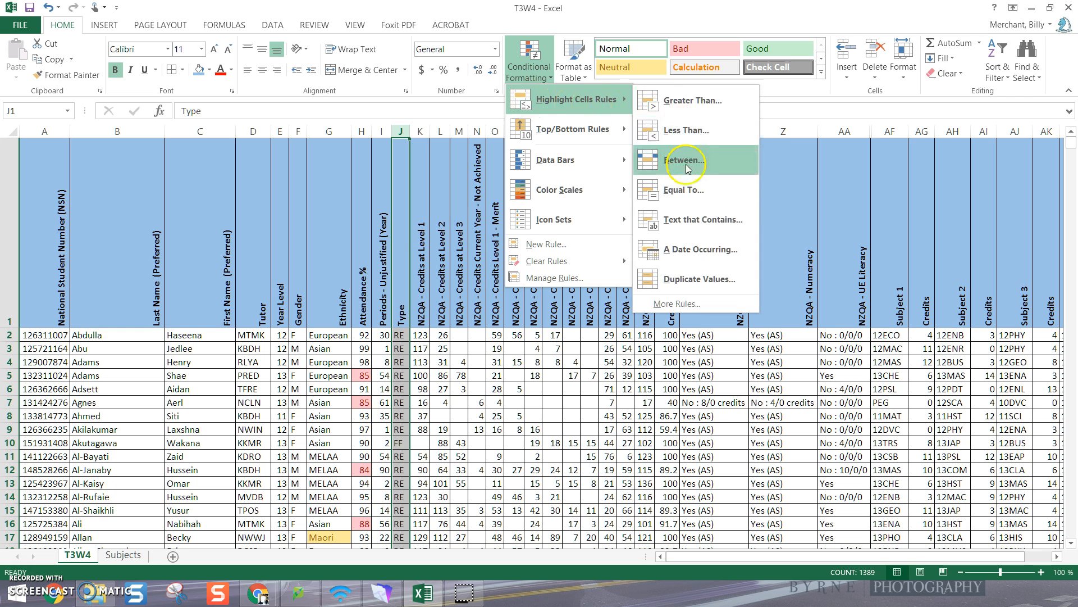
click(685, 190)
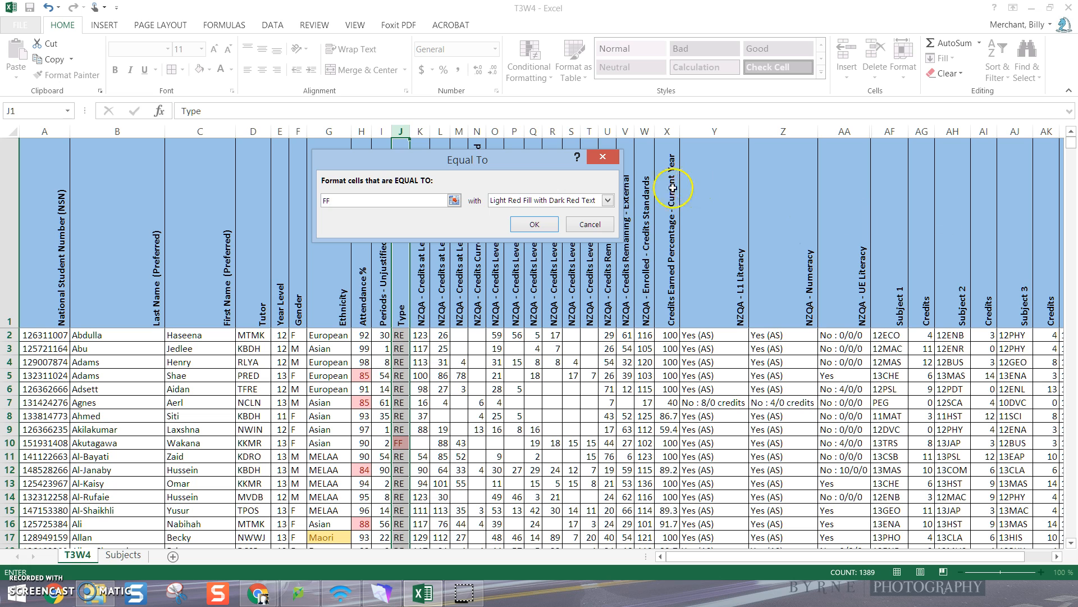
click(607, 200)
click(529, 223)
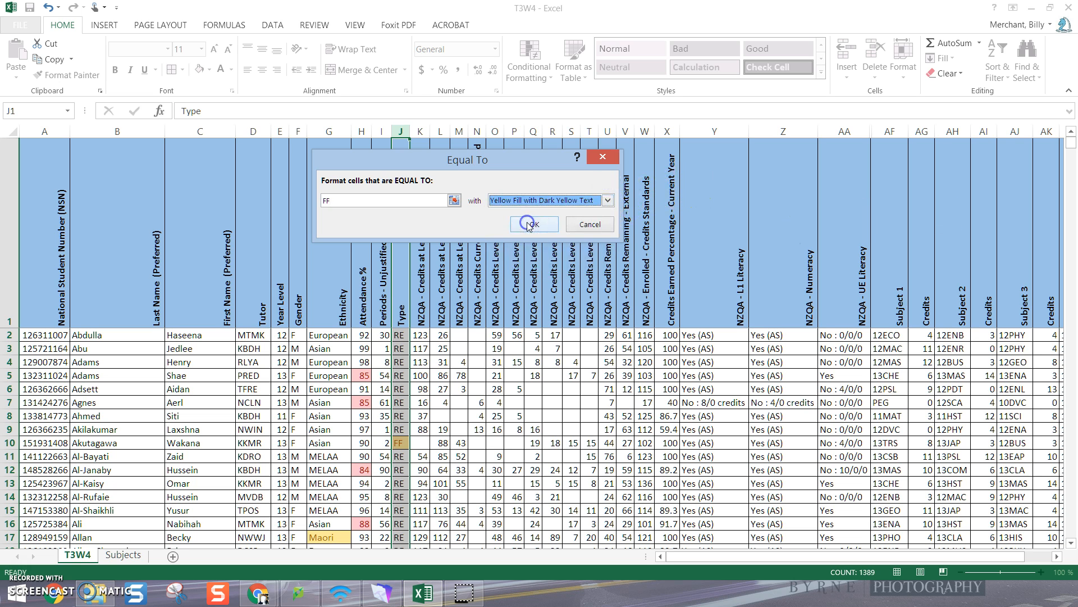
click(535, 224)
click(490, 426)
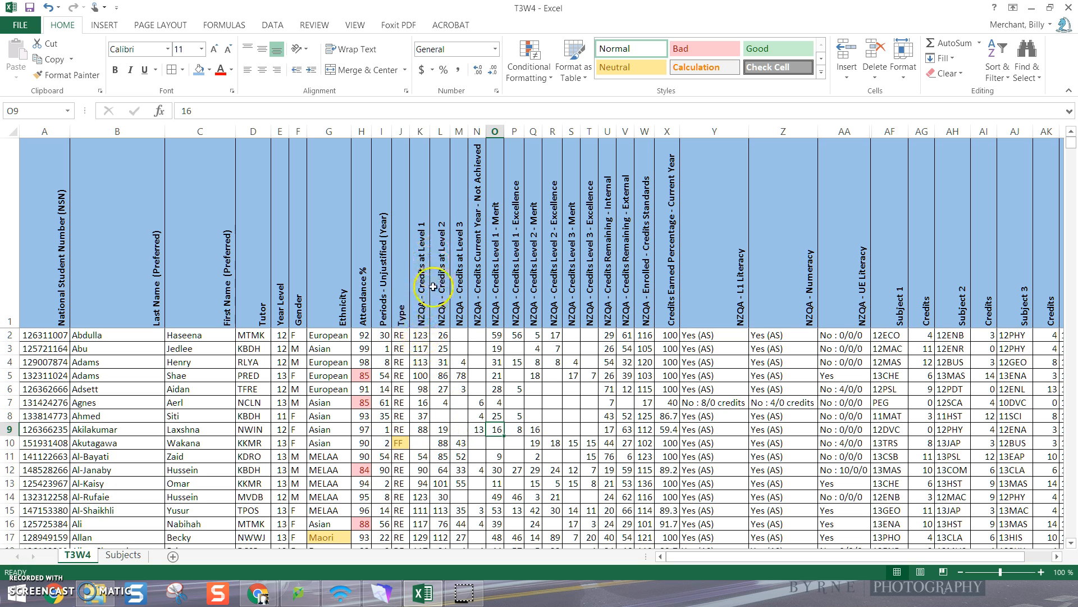
Insert a blank column before the "NZQA - Credits Current Year - Not Achieved" column
click(478, 131)
right_click(480, 131)
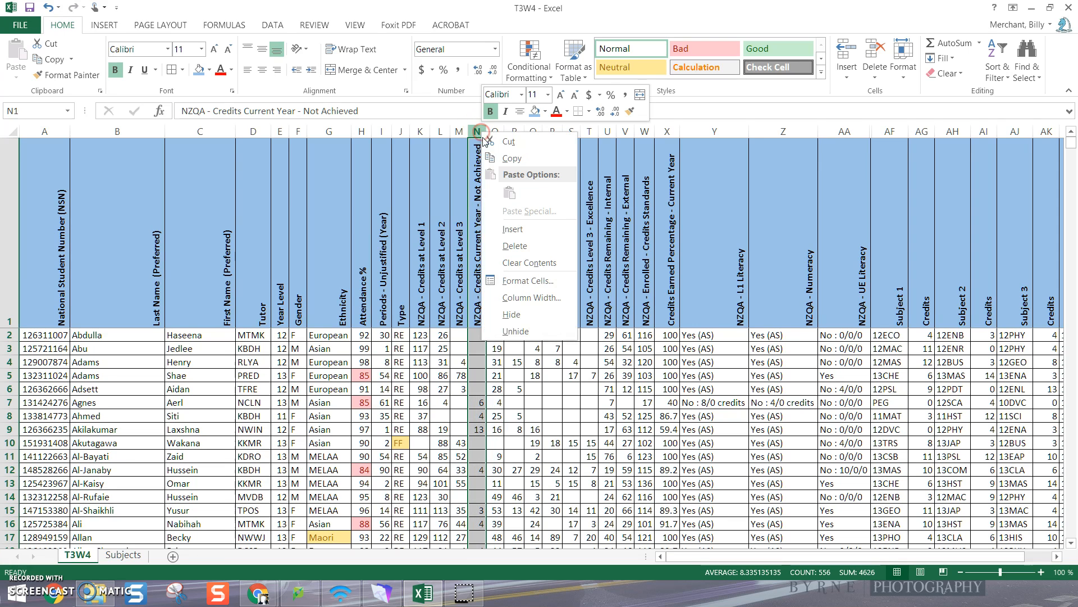
click(519, 228)
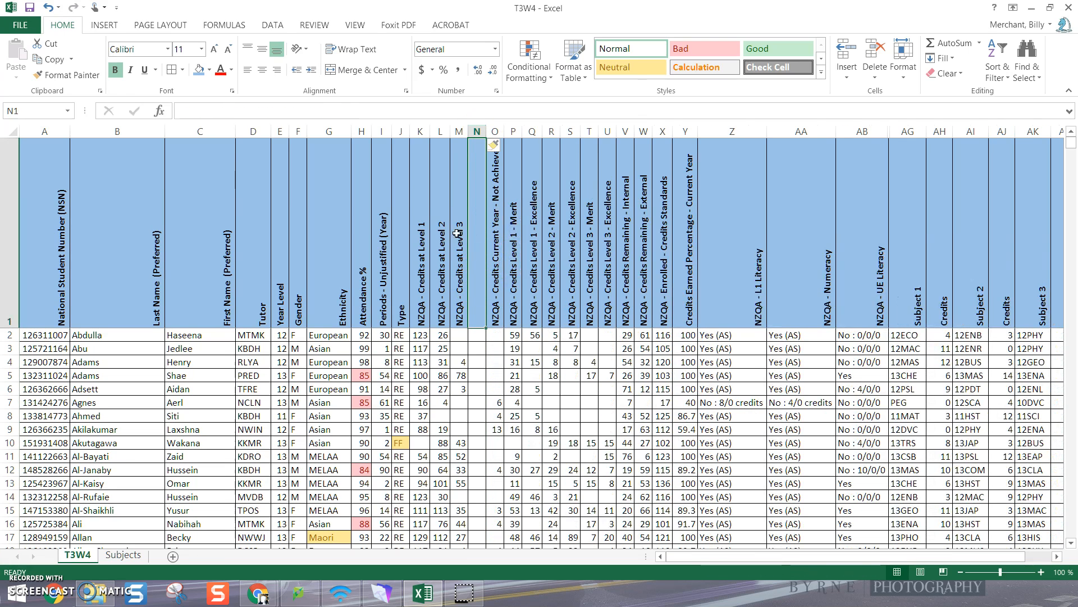
Enter the heading "Total Credits Towards Level ***" in cell N1 of the blank column
click(201, 111)
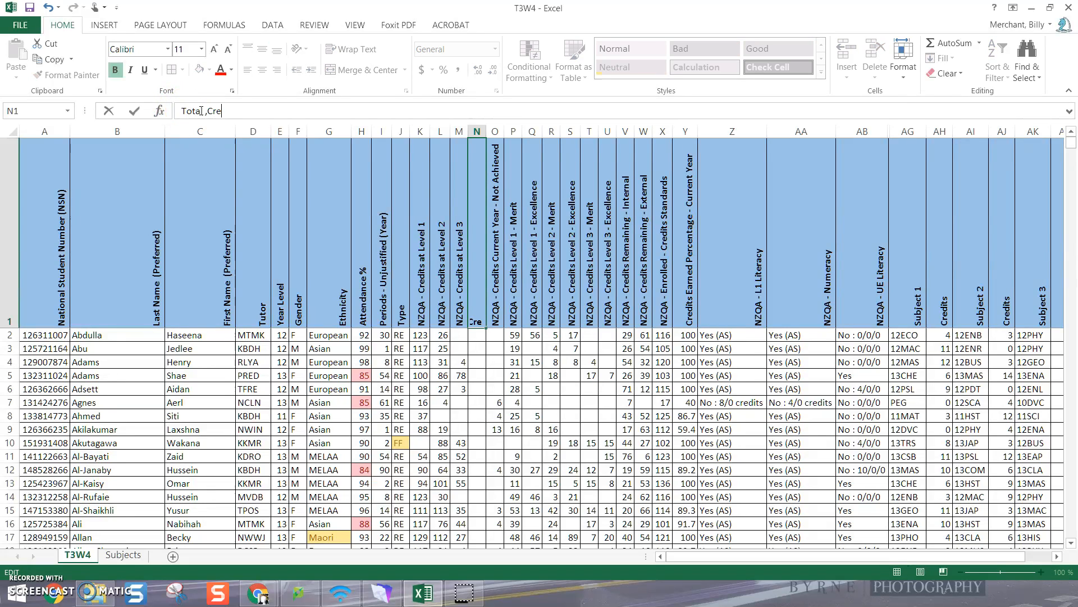
text(Total Credits Towards )
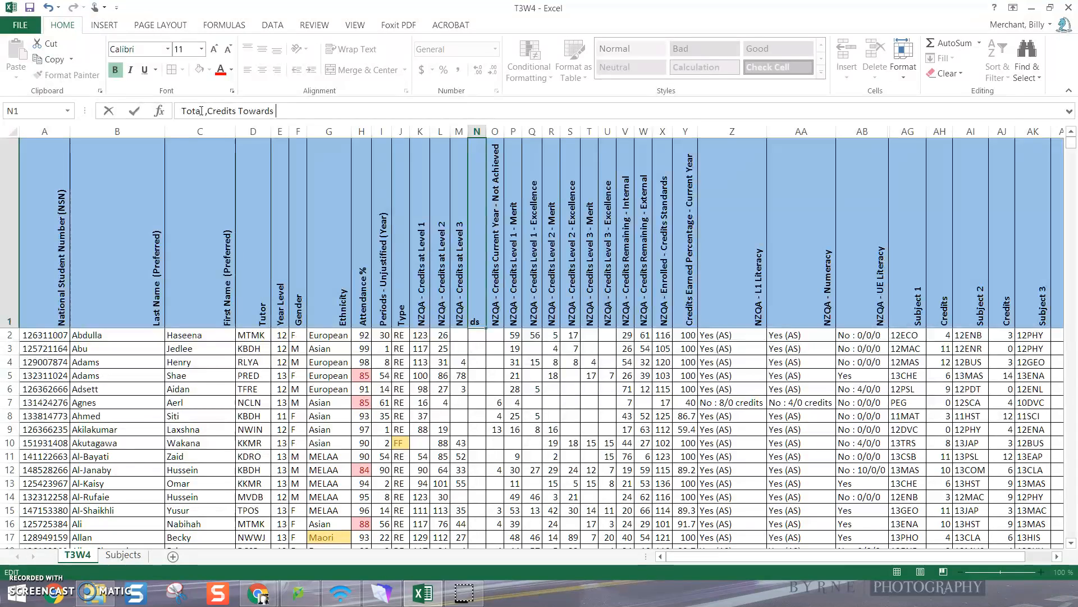
text(Level ***)
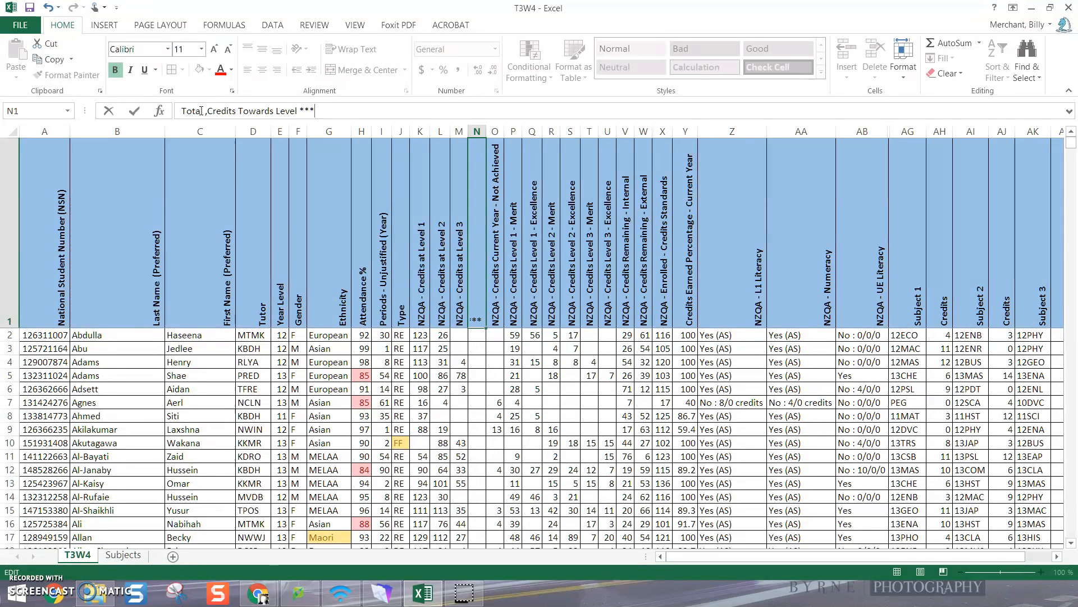
key(Return)
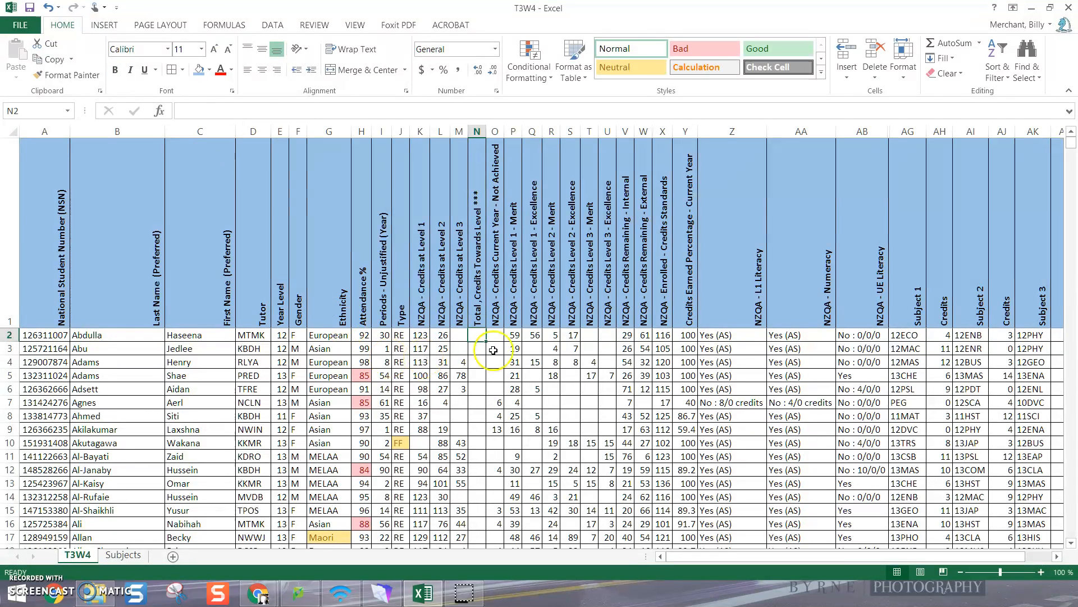
click(478, 311)
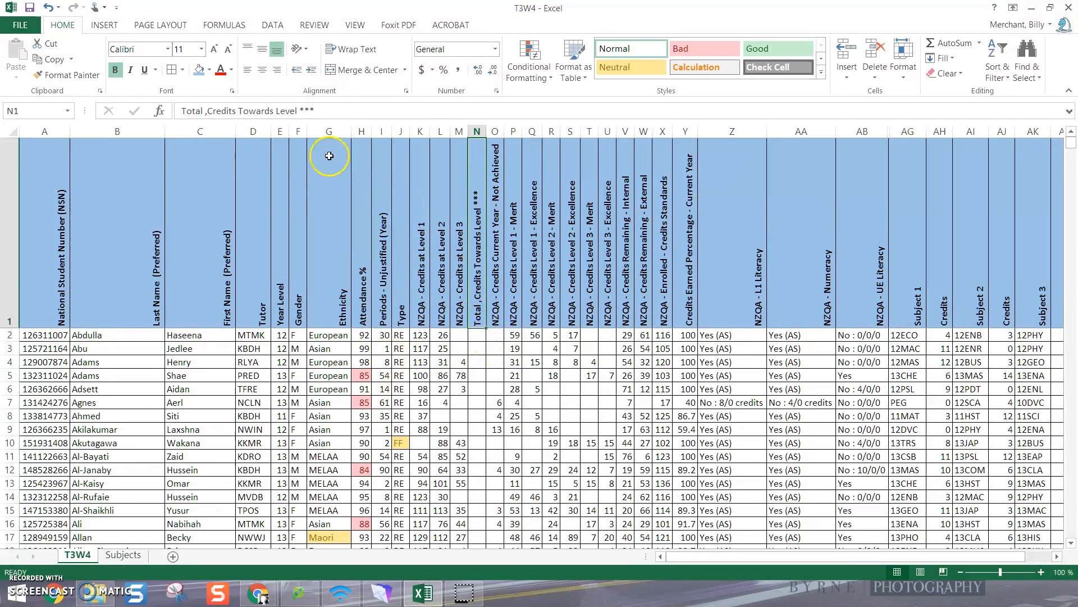
click(208, 112)
key(BackSpace)
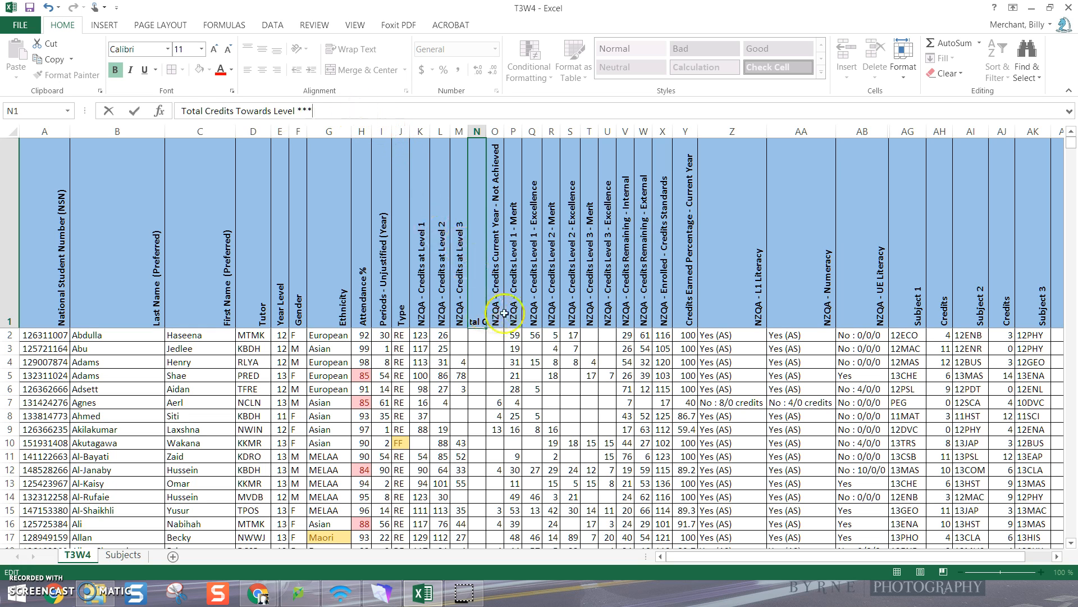
click(491, 344)
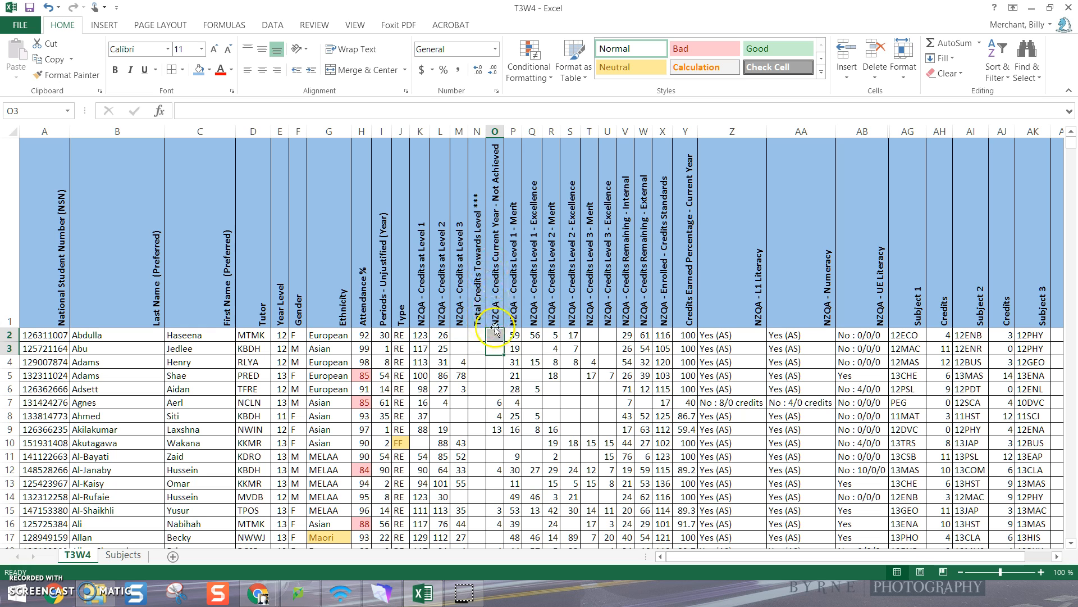
Highlight values greater than 0 in the Credits Current Year - Not Achieved column with Light Red Fill with Dark Red Text
click(495, 131)
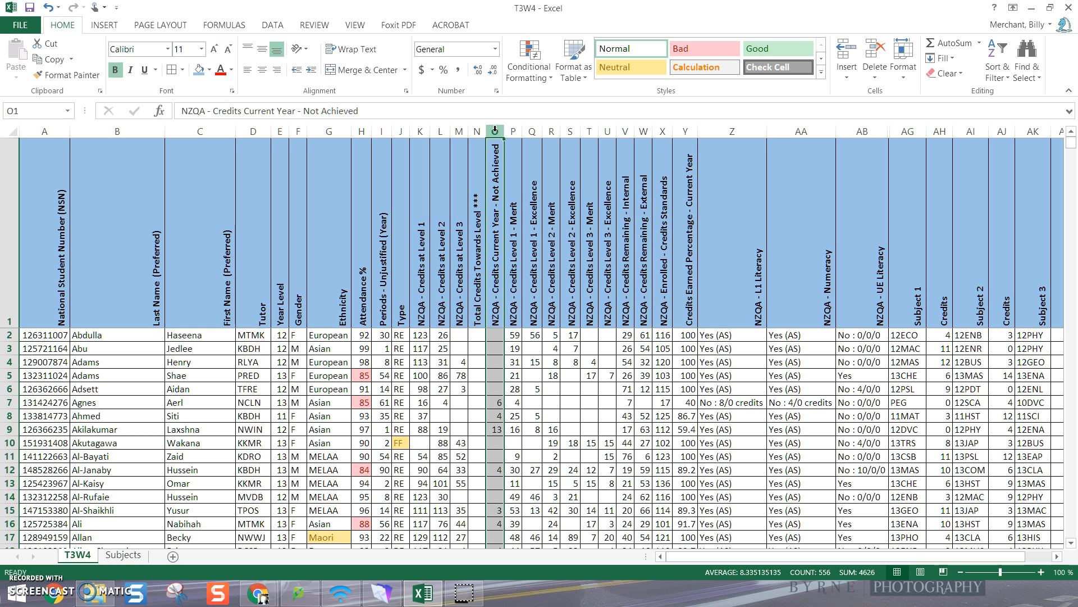
click(529, 72)
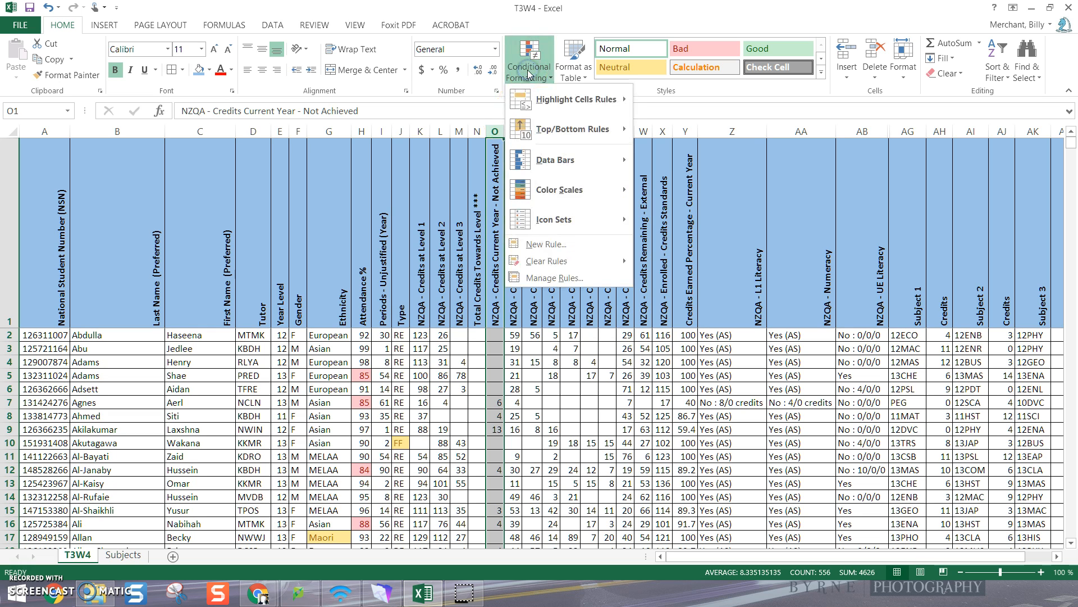
mouse_move(544, 104)
click(685, 178)
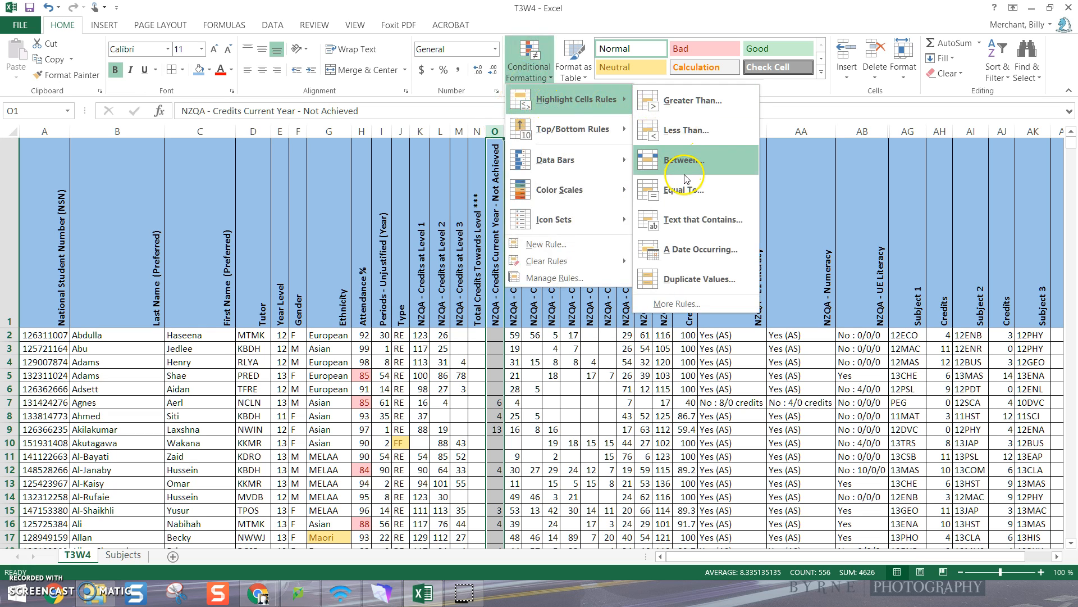
click(689, 106)
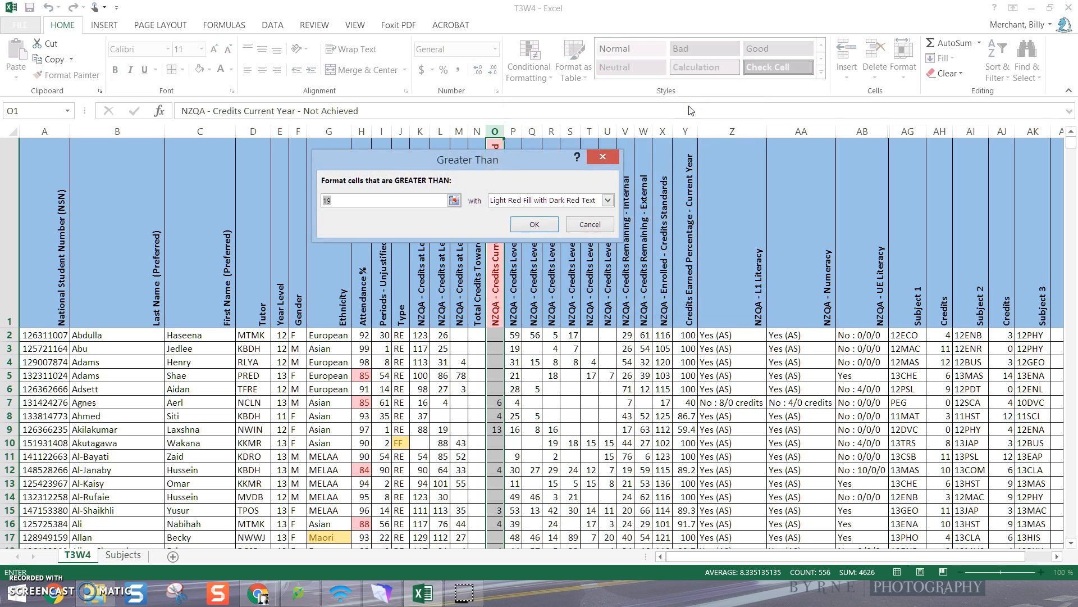
text(0)
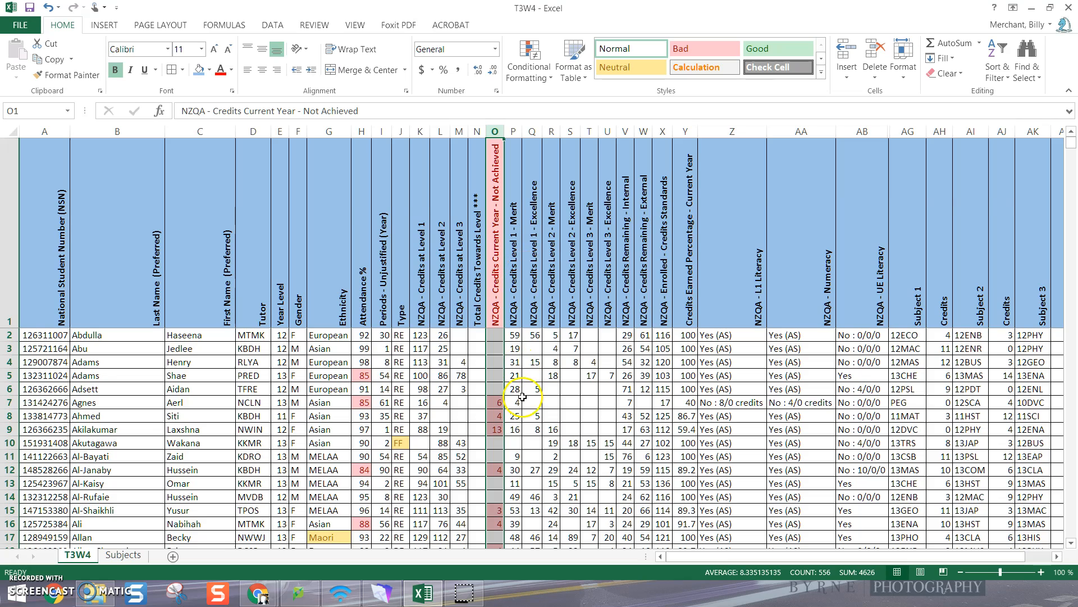
click(495, 348)
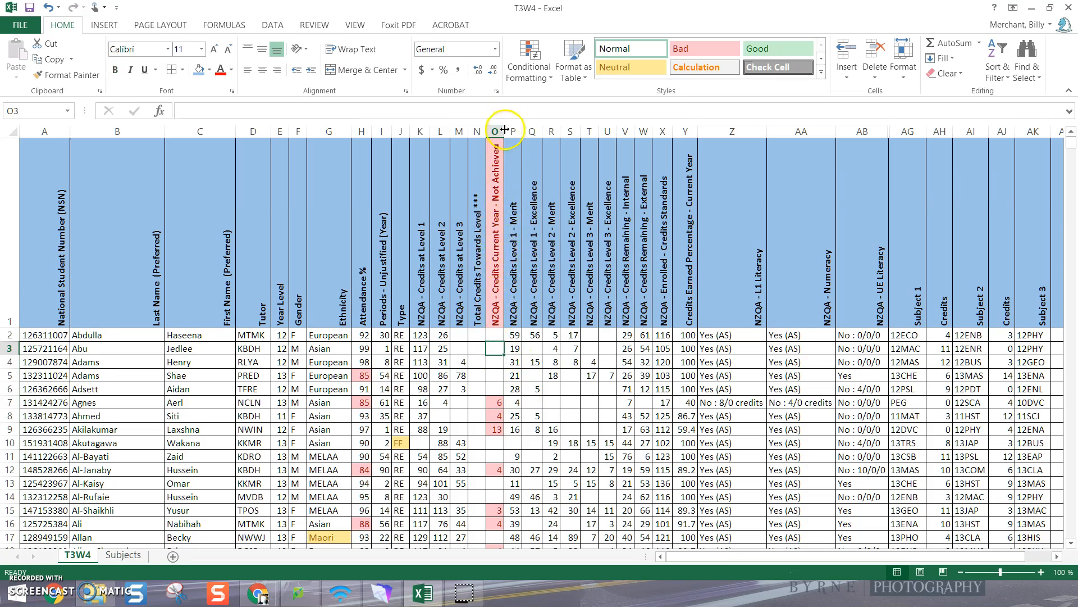
Clear the conditional formatting rules from the Not Achieved heading in cell O1 only
click(496, 249)
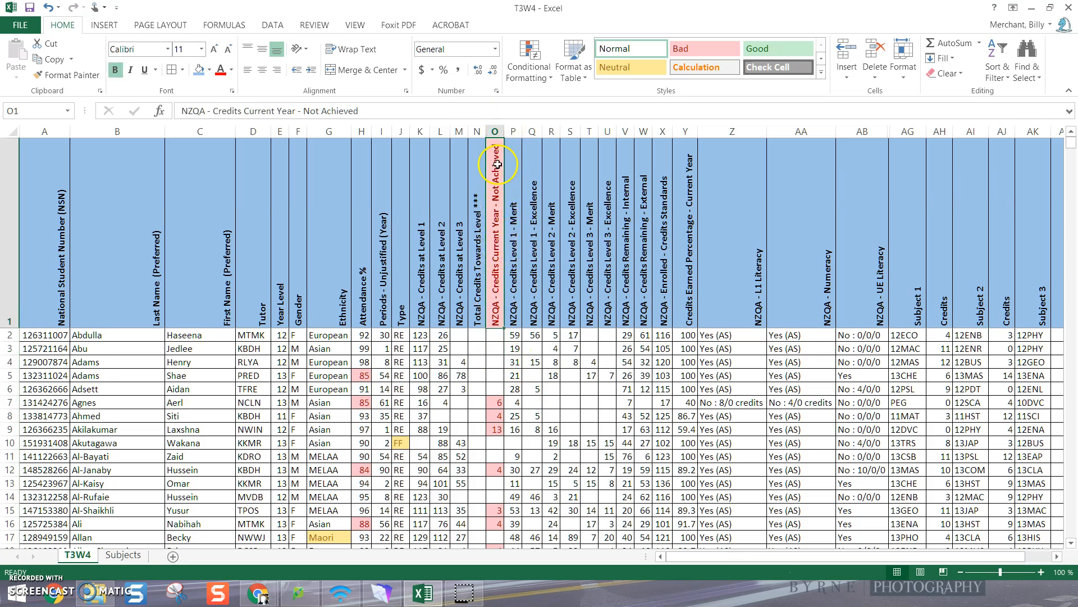
click(528, 66)
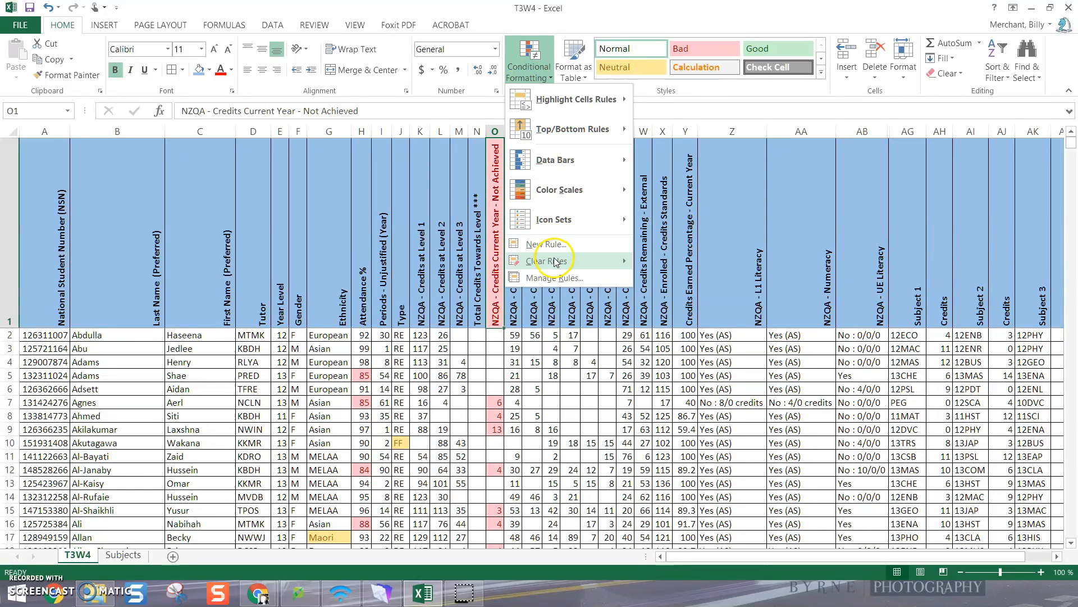
mouse_move(555, 262)
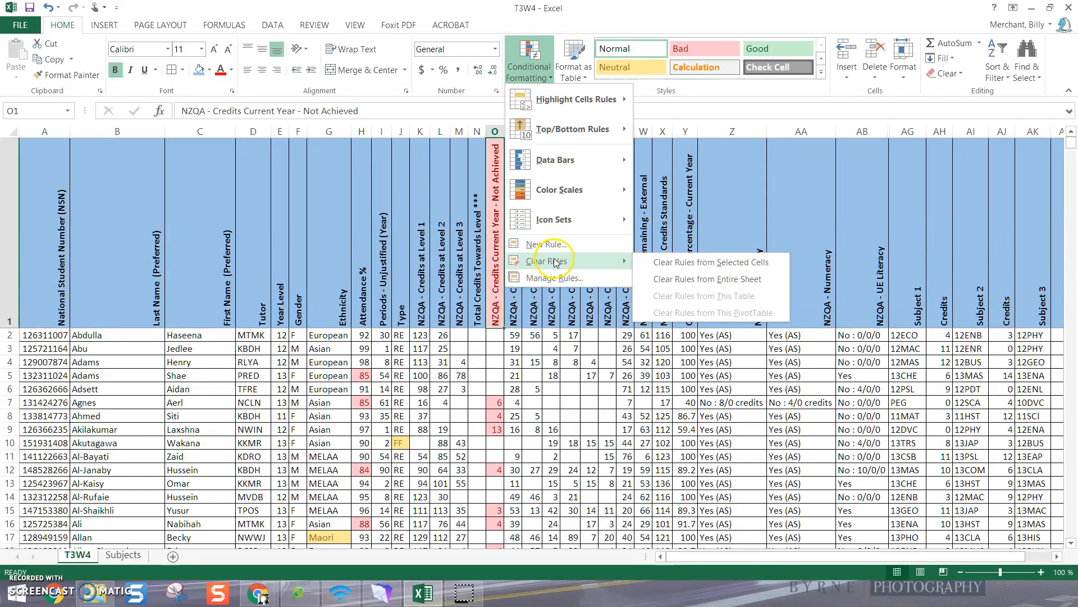
click(672, 262)
click(553, 362)
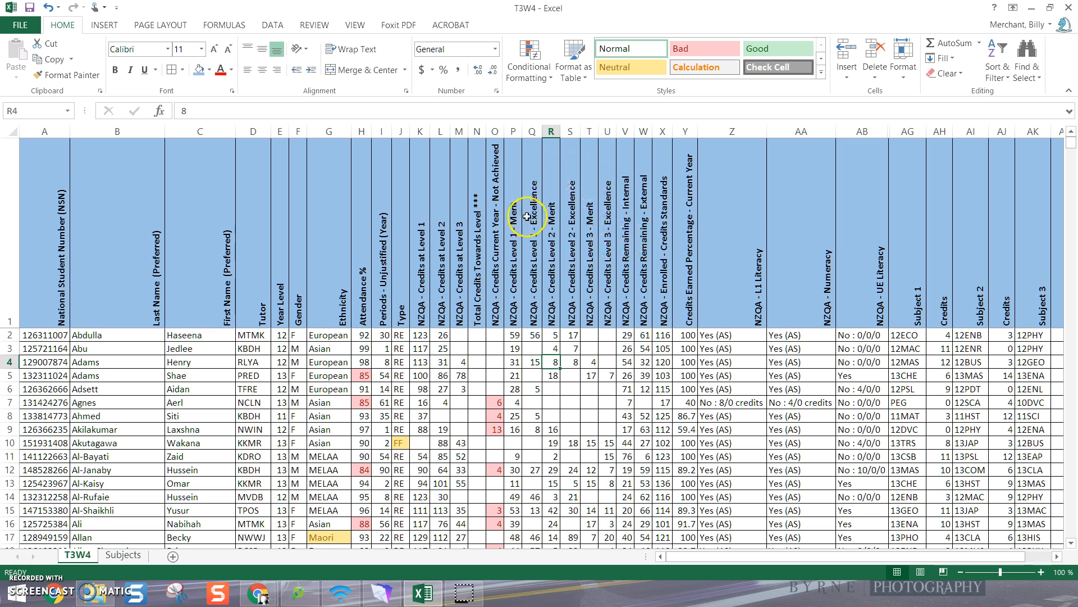
Highlight values greater than 49 in the Merit and Excellence credit columns P to U with Green Fill with Dark Green Text
drag(514, 130, 606, 142)
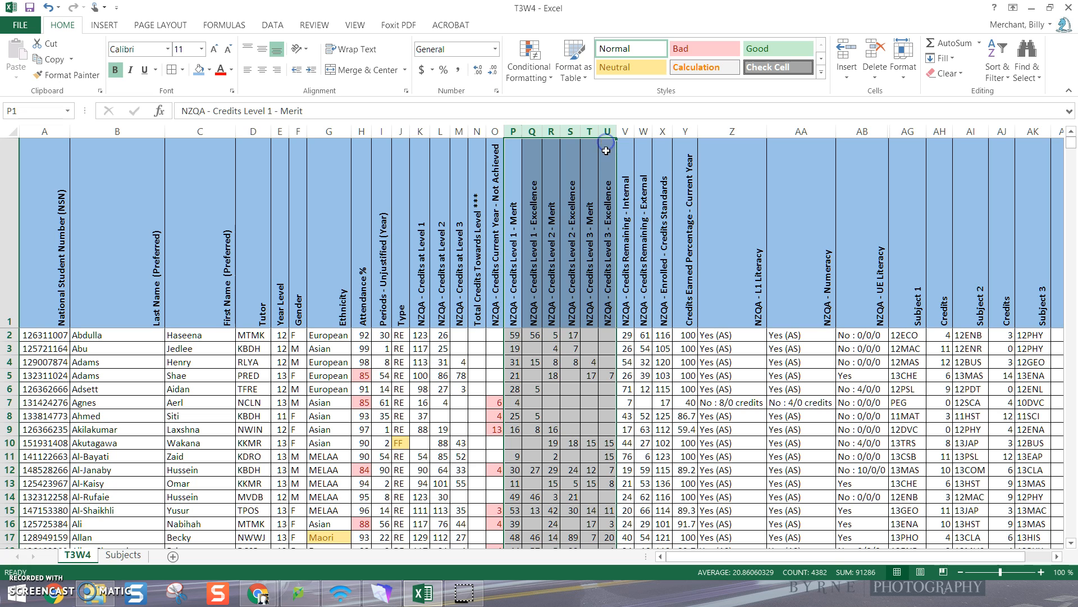
click(531, 68)
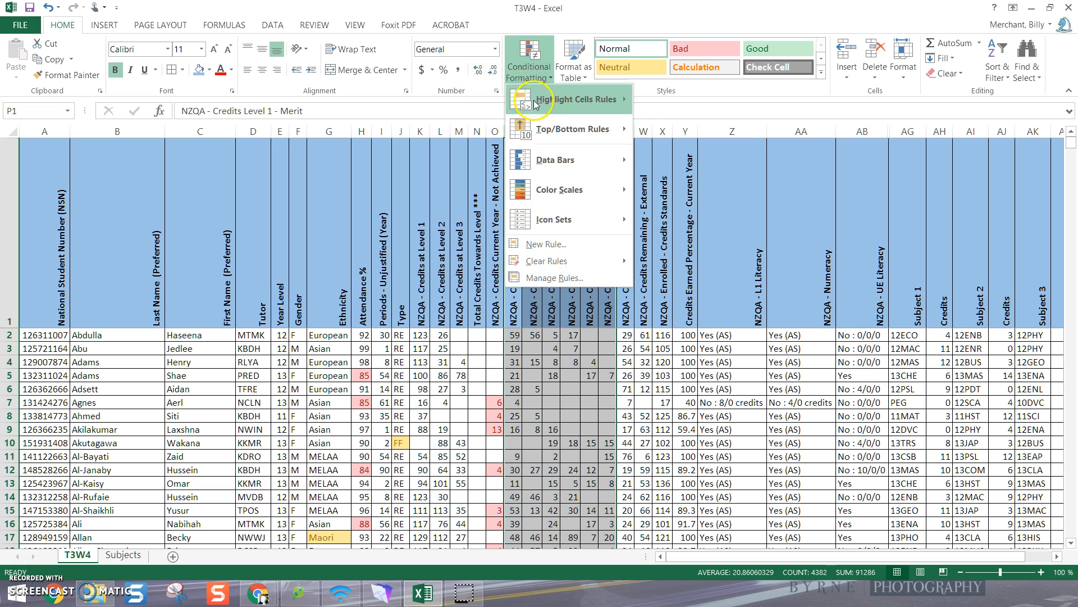
mouse_move(589, 100)
click(680, 103)
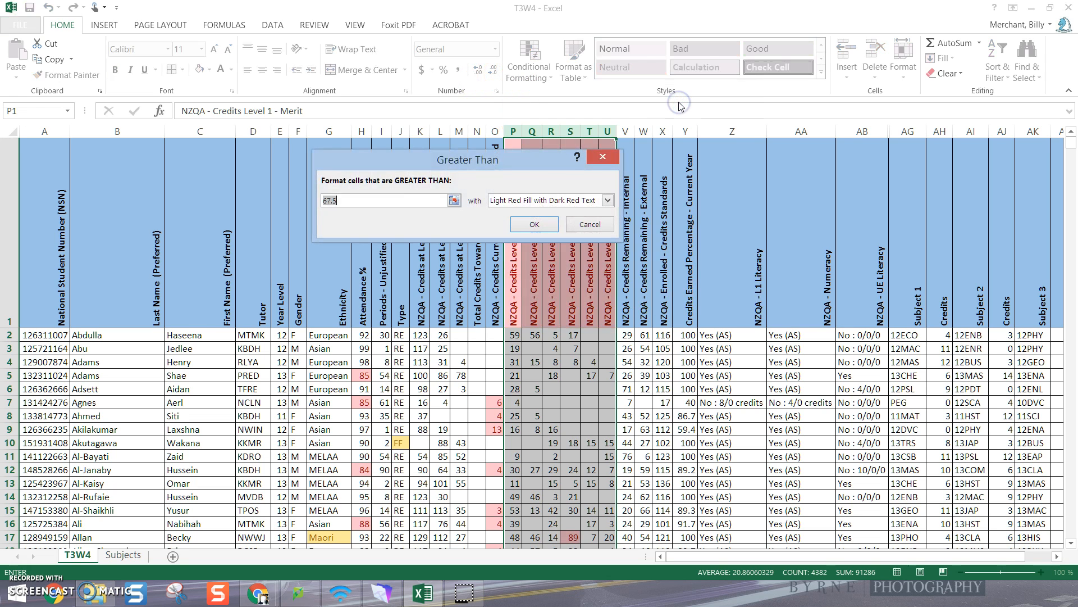
text(49)
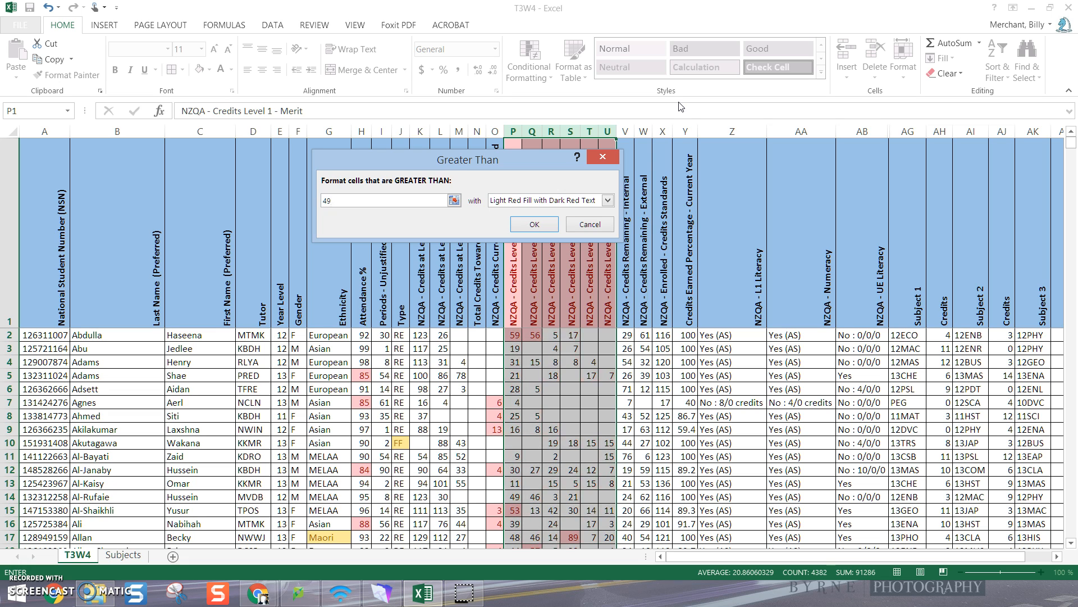
click(608, 200)
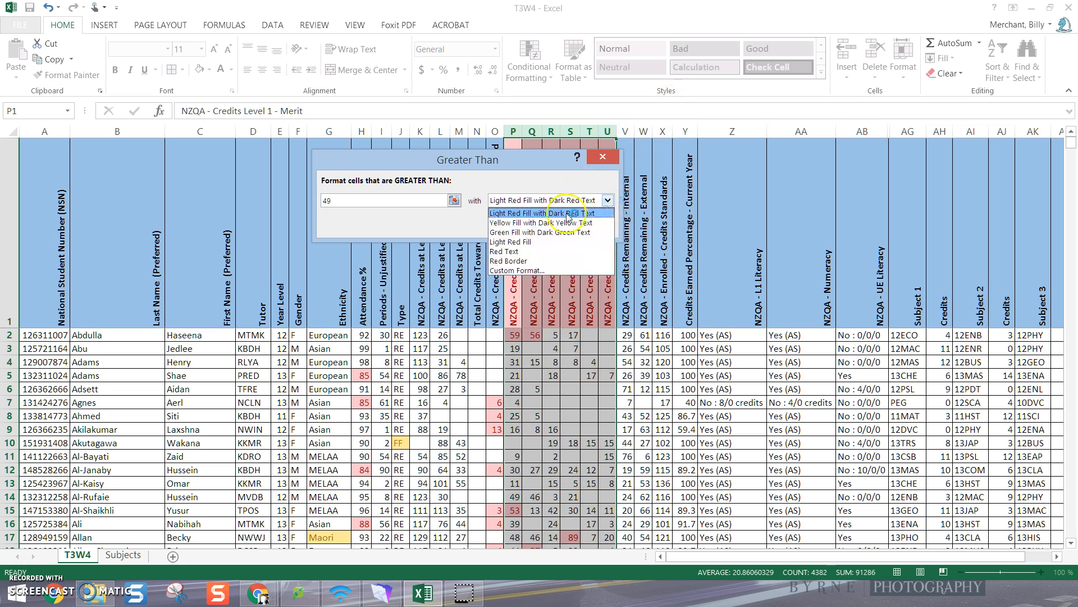
click(539, 232)
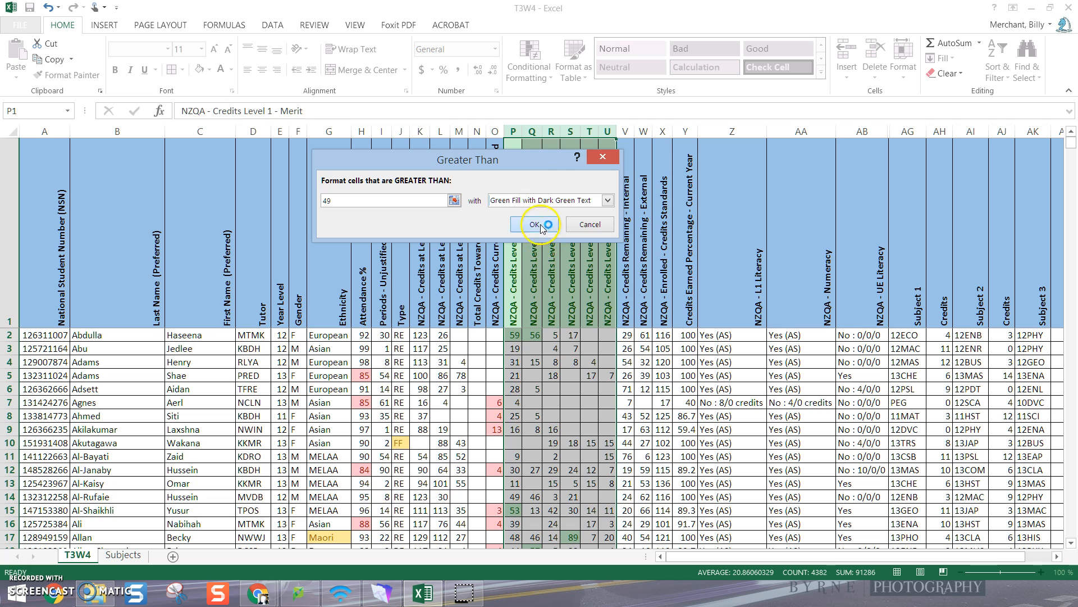
click(543, 224)
click(692, 429)
Clear the conditional formatting rules from the Merit and Excellence heading cells P1 to U1 only
drag(514, 233, 608, 233)
click(529, 66)
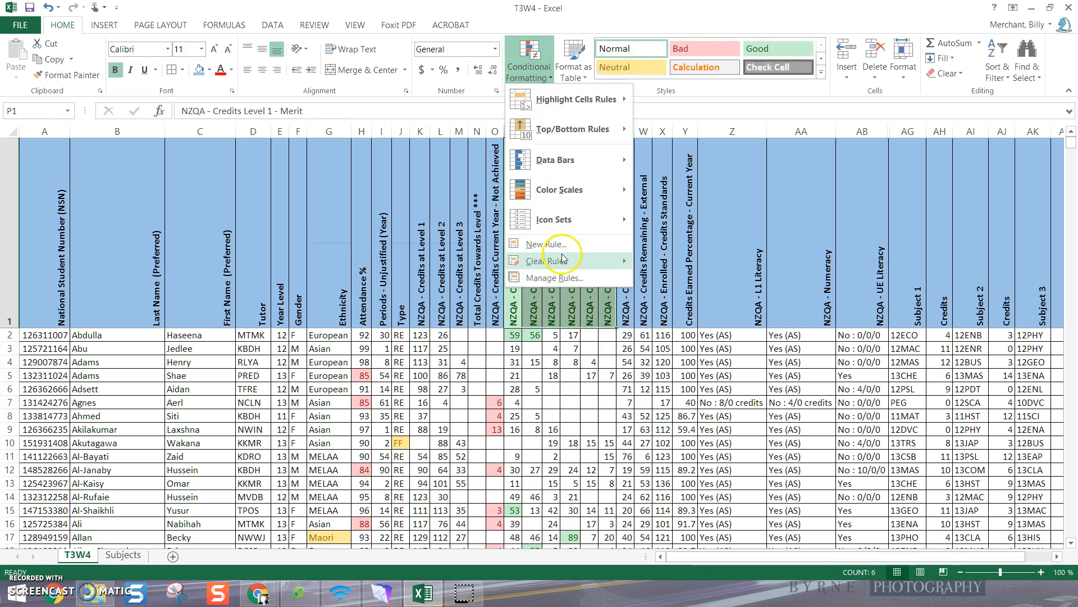
mouse_move(618, 261)
click(686, 264)
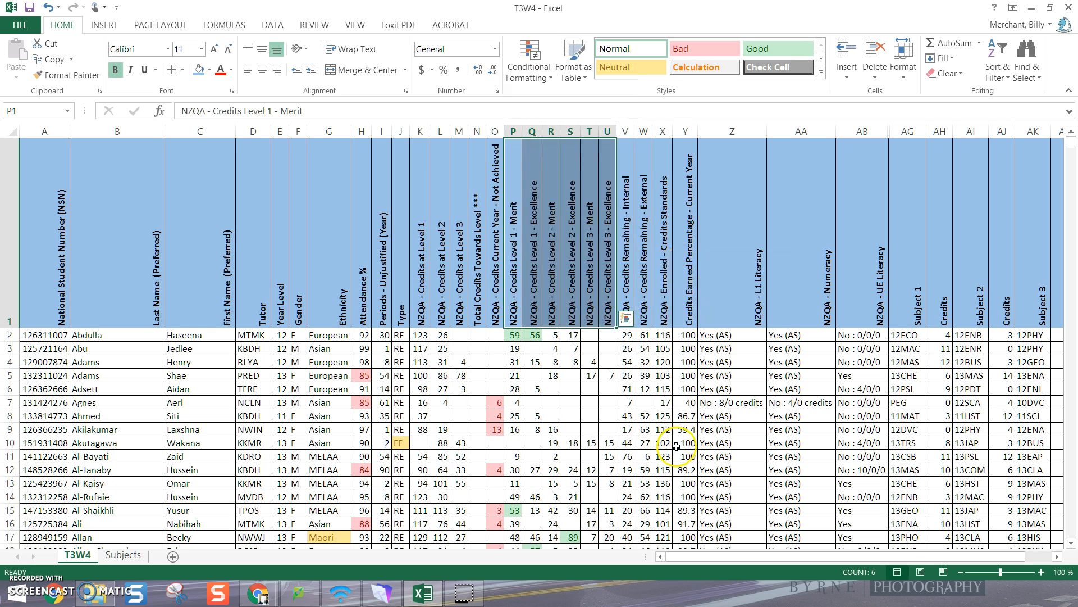
click(685, 430)
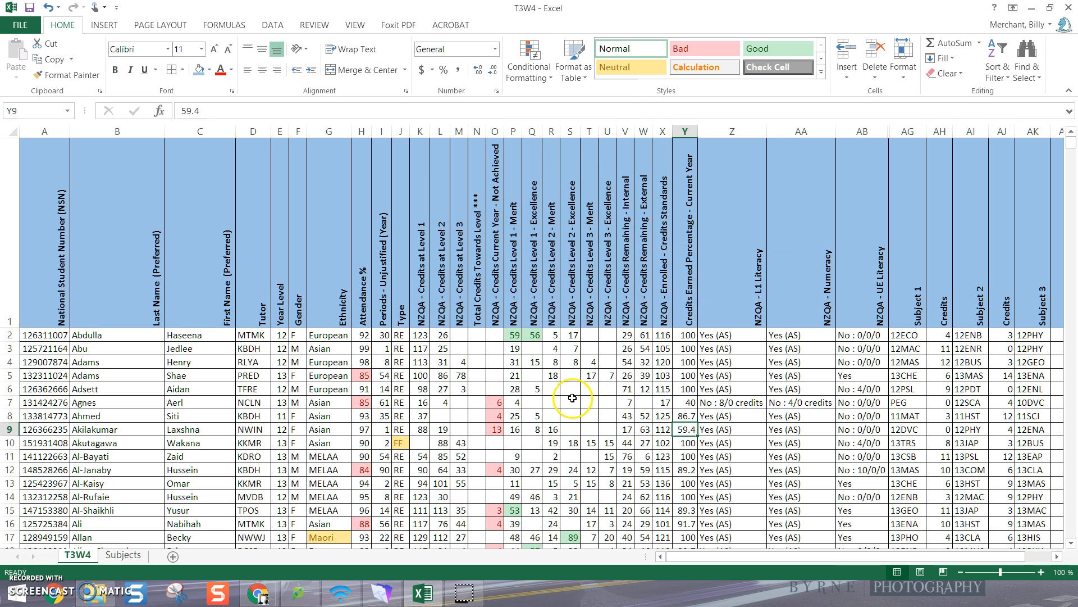
click(534, 336)
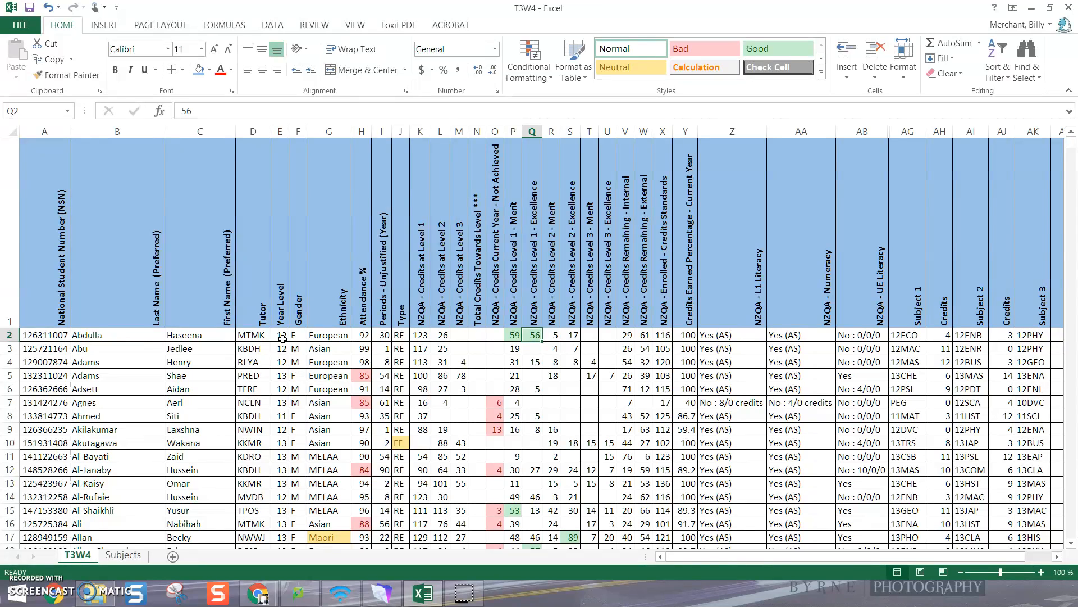
click(574, 539)
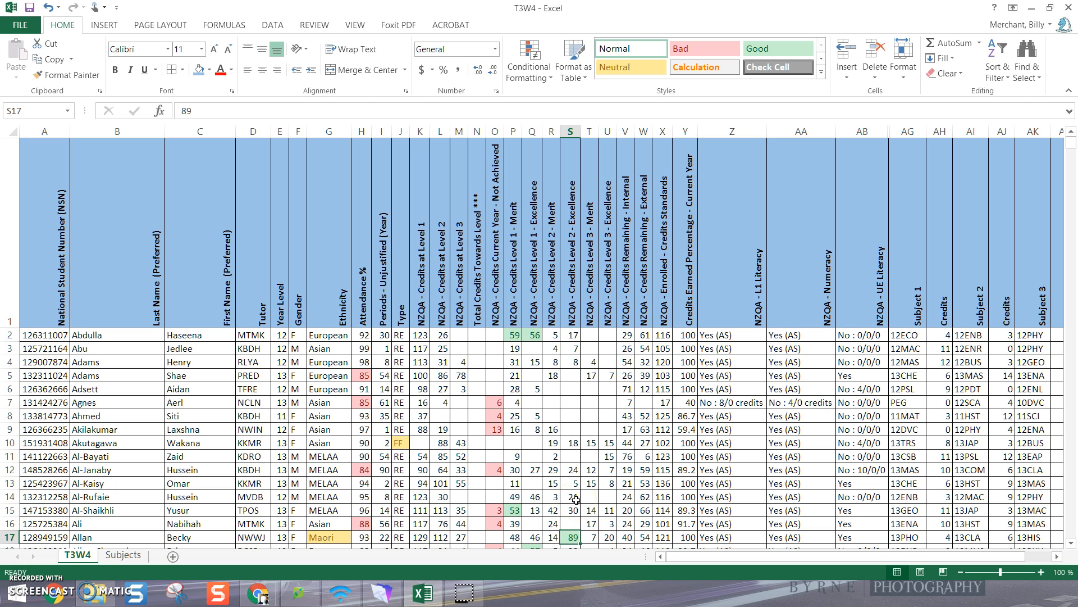
Insert a column before NZQA - Enrolled - Credits Standards and enter the heading Total Credits Remaining in X1
click(705, 557)
drag(705, 559, 731, 558)
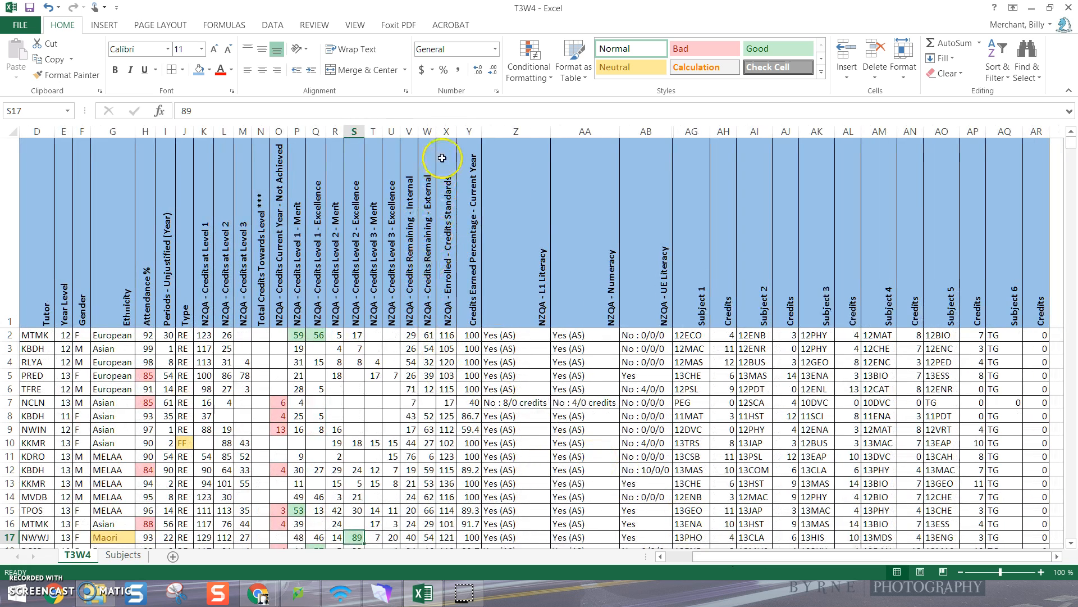
click(446, 131)
right_click(447, 134)
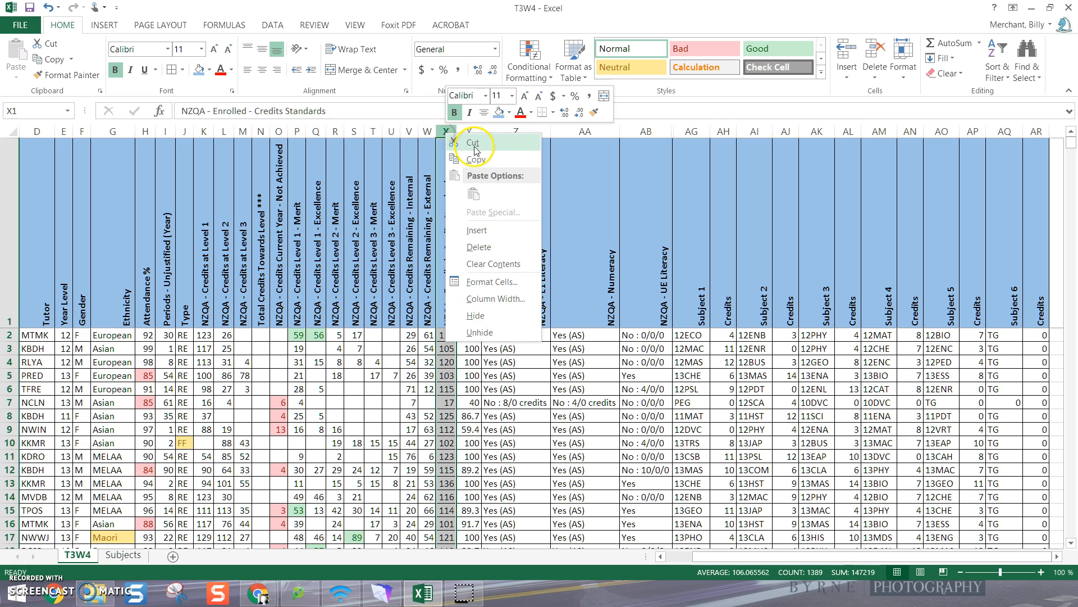
click(477, 230)
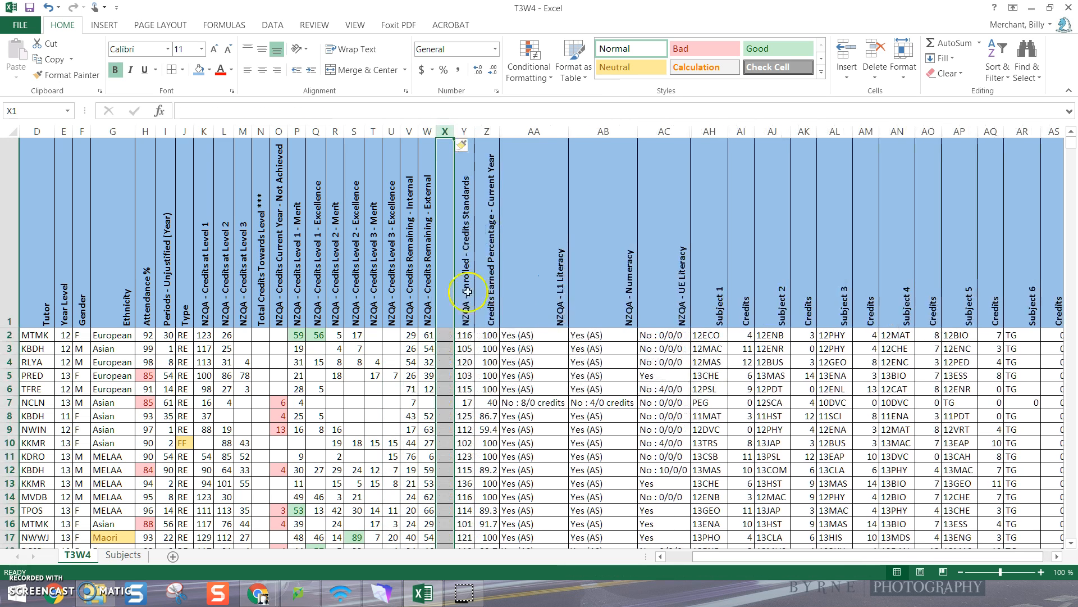
click(447, 315)
click(275, 110)
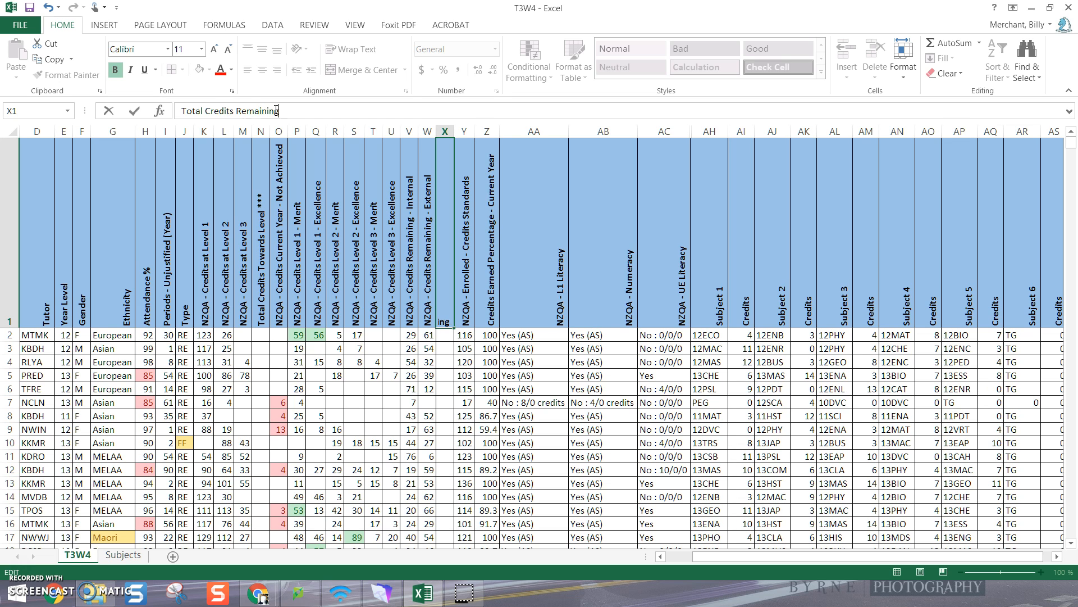
key(Return)
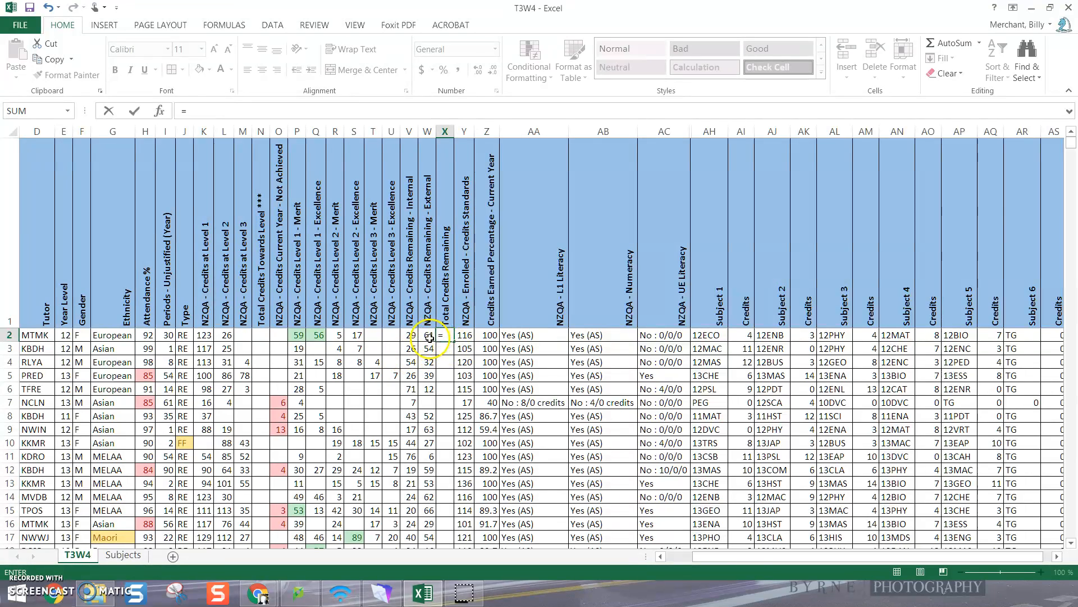
Enter the formula =W2+V2 in X2 and fill it down the Total Credits Remaining column
click(428, 336)
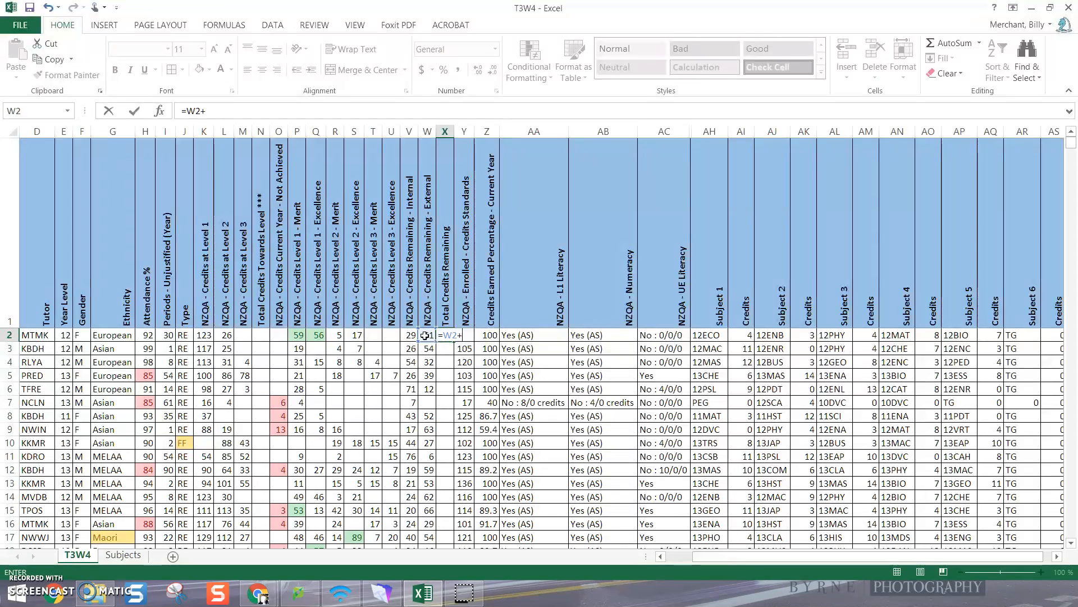
click(410, 335)
click(410, 335)
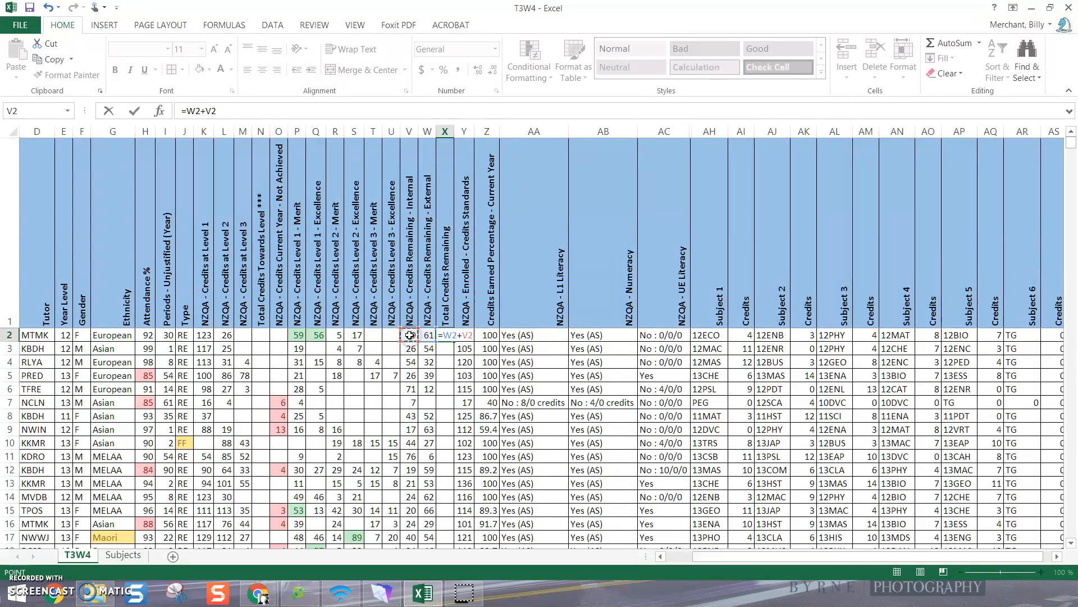
key(Return)
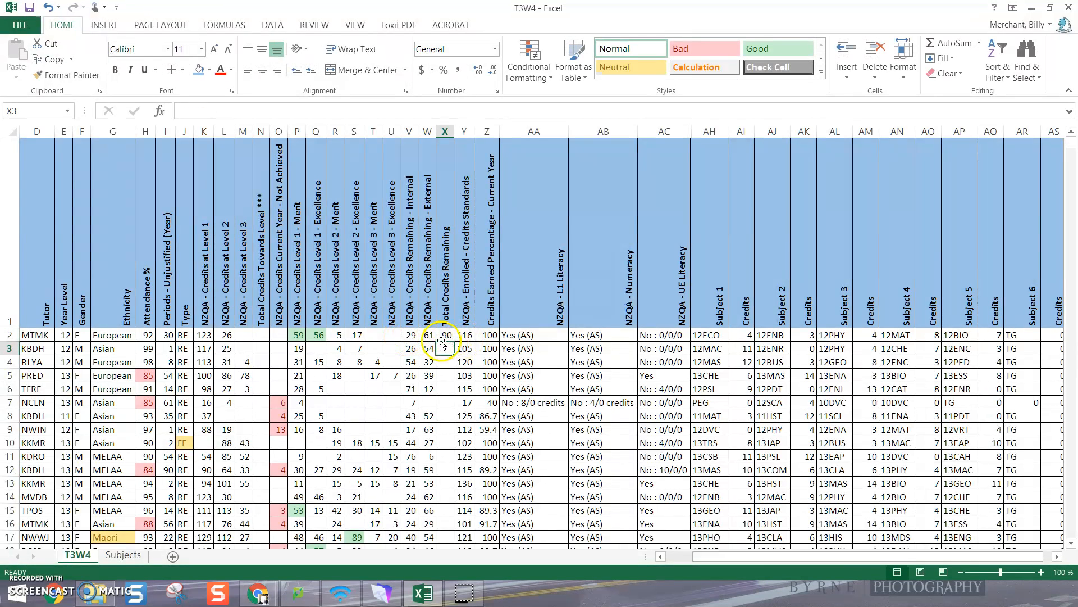
click(445, 334)
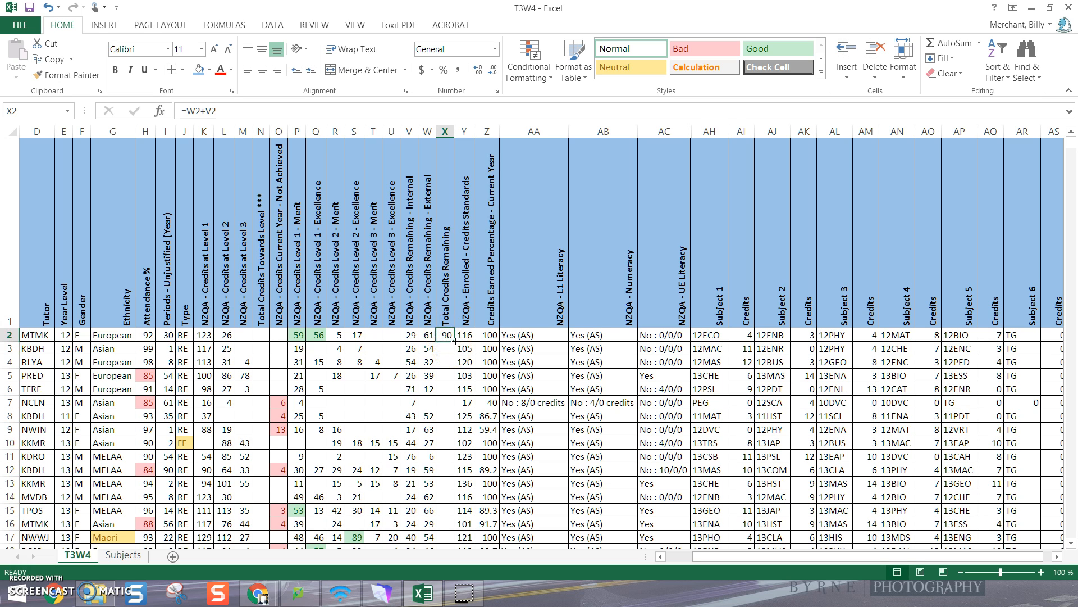
double_click(453, 340)
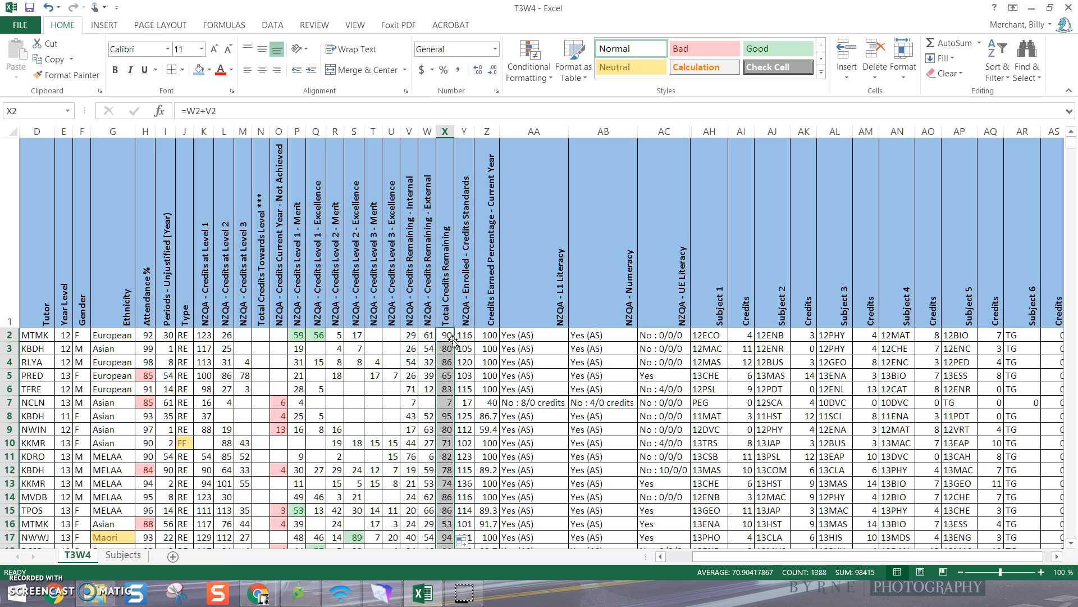
click(486, 451)
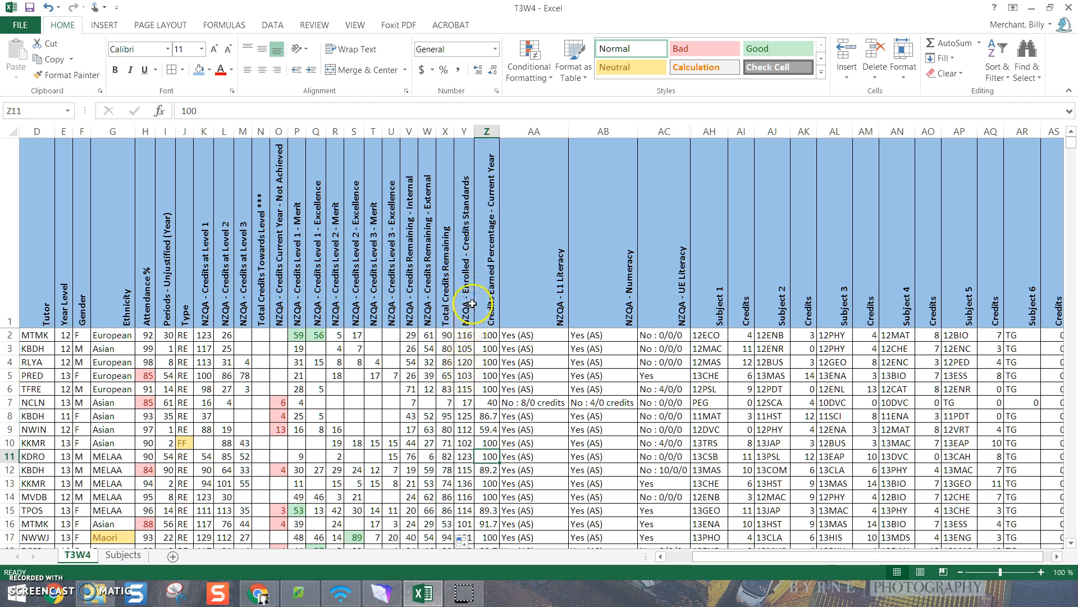
Highlight values less than 80 in the NZQA - Enrolled - Credits Standards column with Light Red Fill with Dark Red Text
click(465, 133)
click(532, 74)
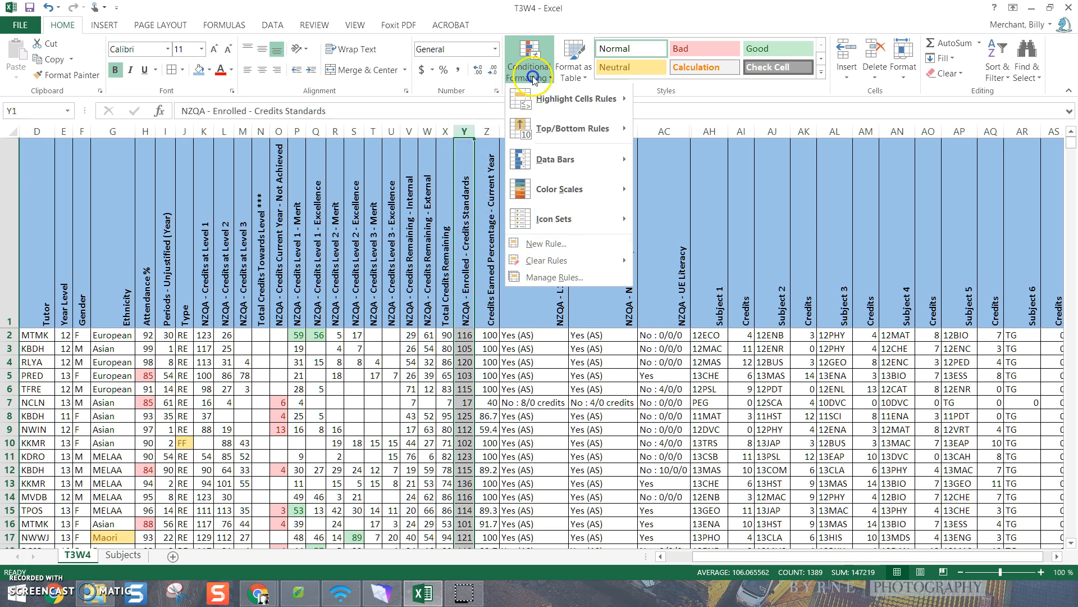
mouse_move(584, 98)
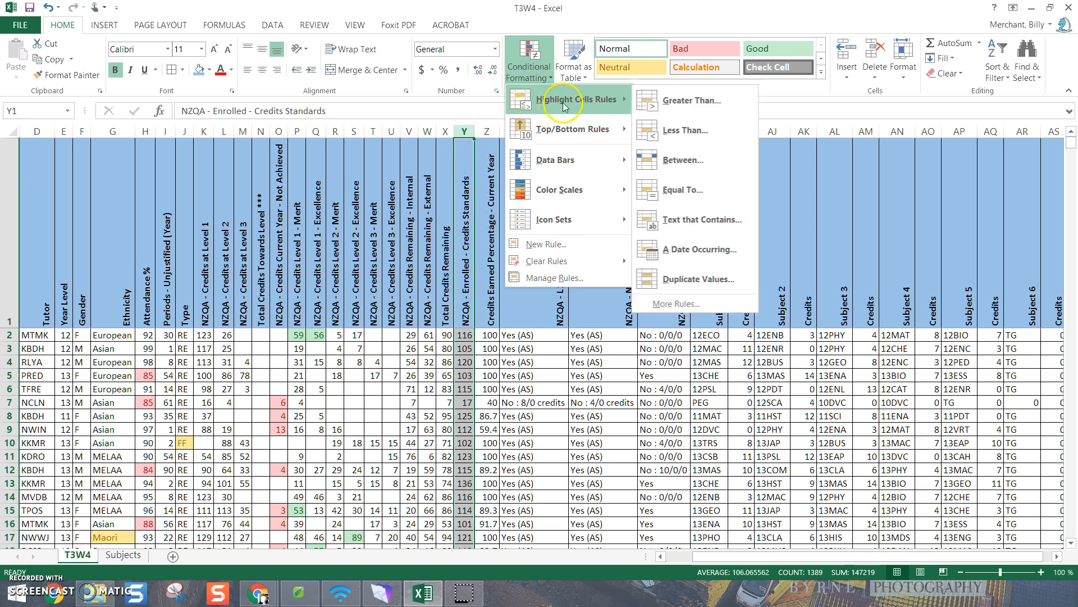
click(680, 133)
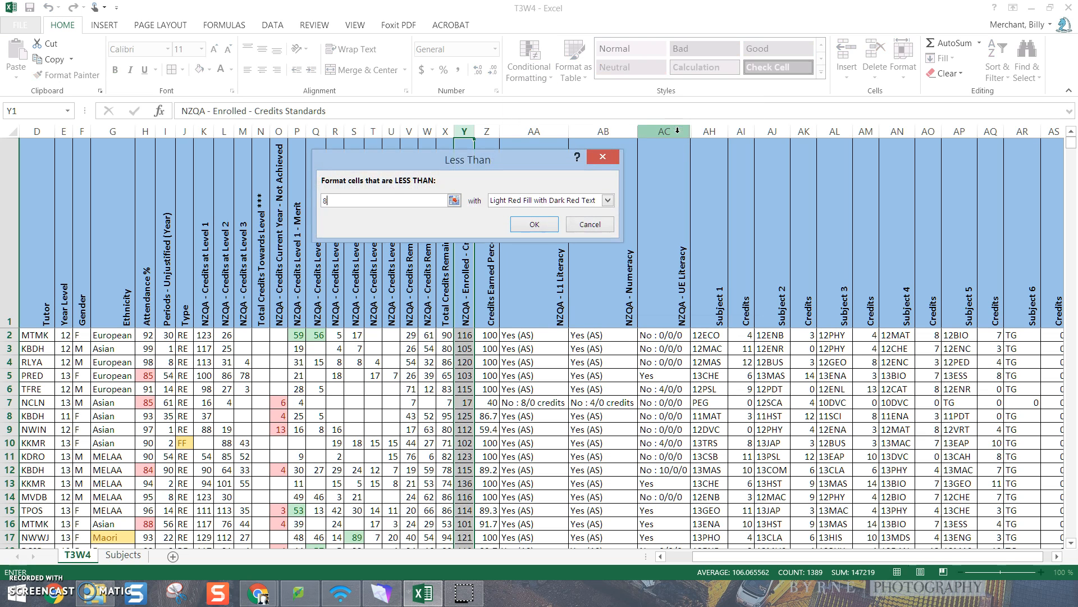
click(536, 224)
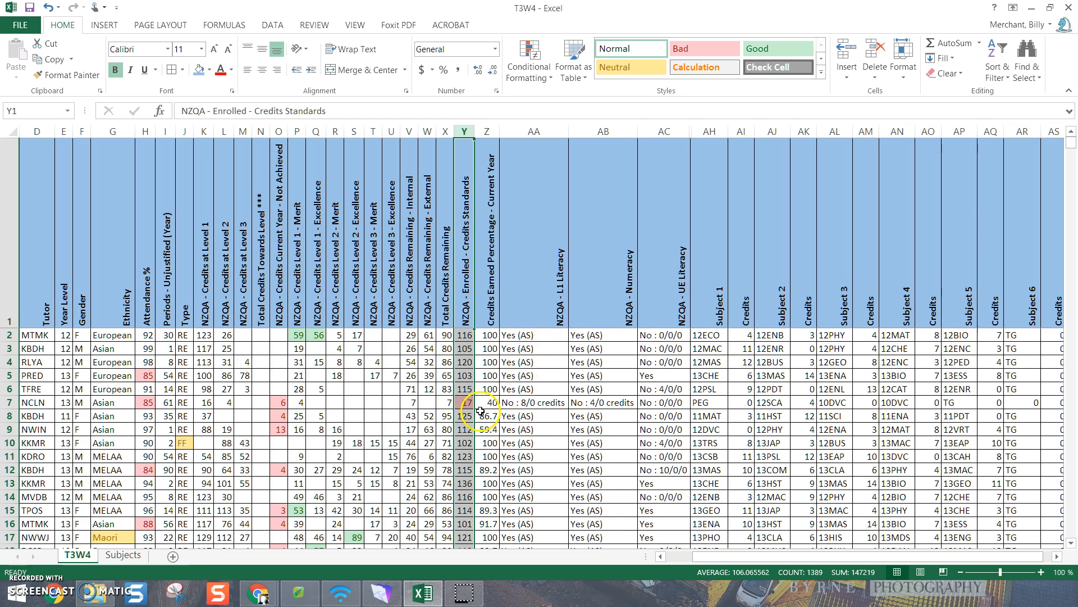
click(464, 404)
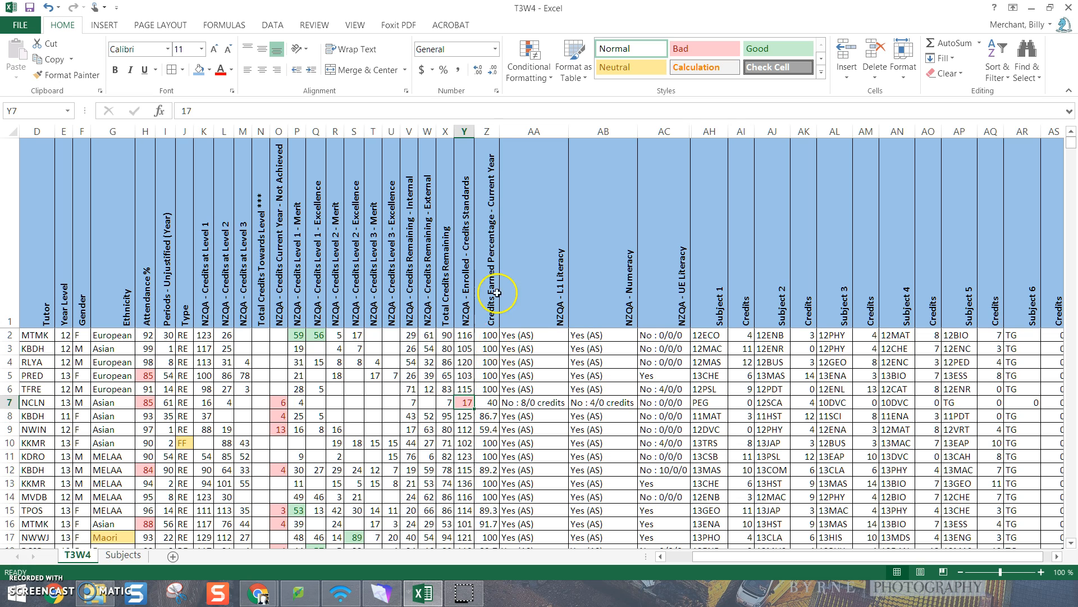
Replace the Credits Earned Percentage - Current Year heading in Z1 with Completion Rate %
click(490, 316)
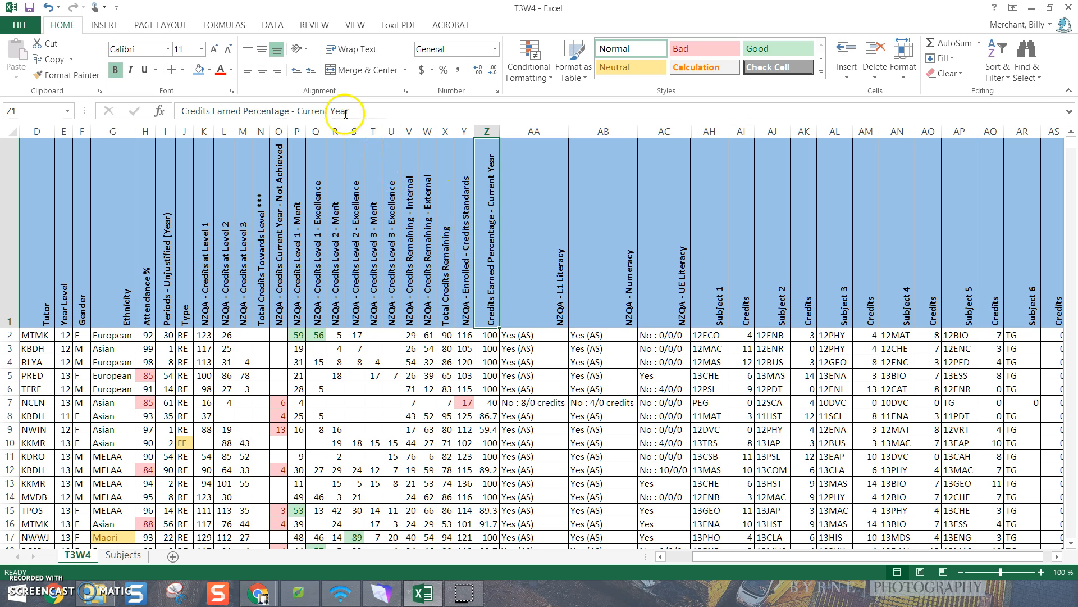
drag(355, 111, 168, 111)
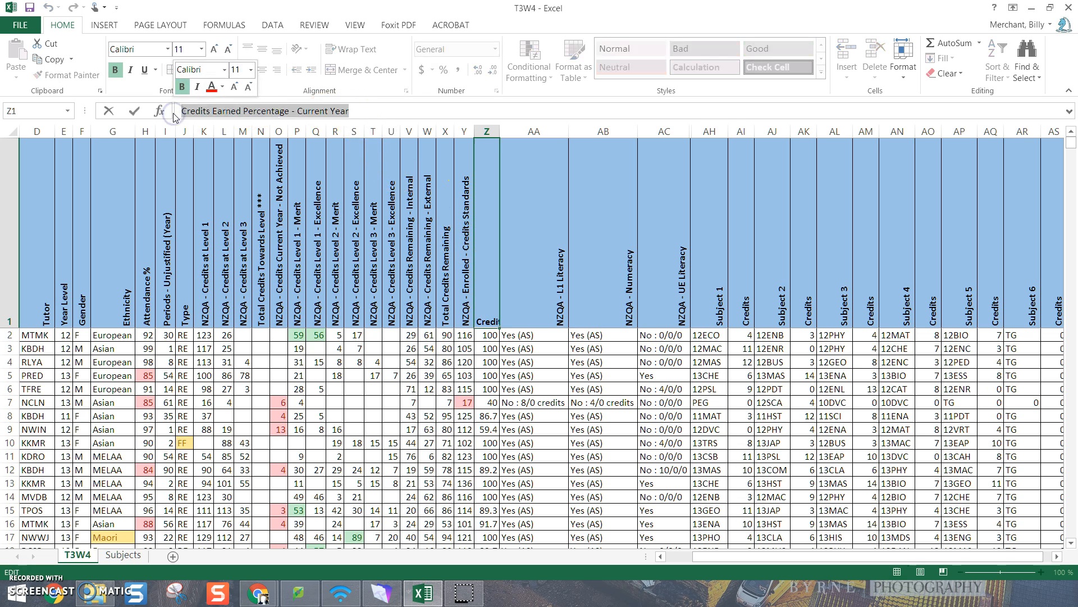
text(Completion Rate)
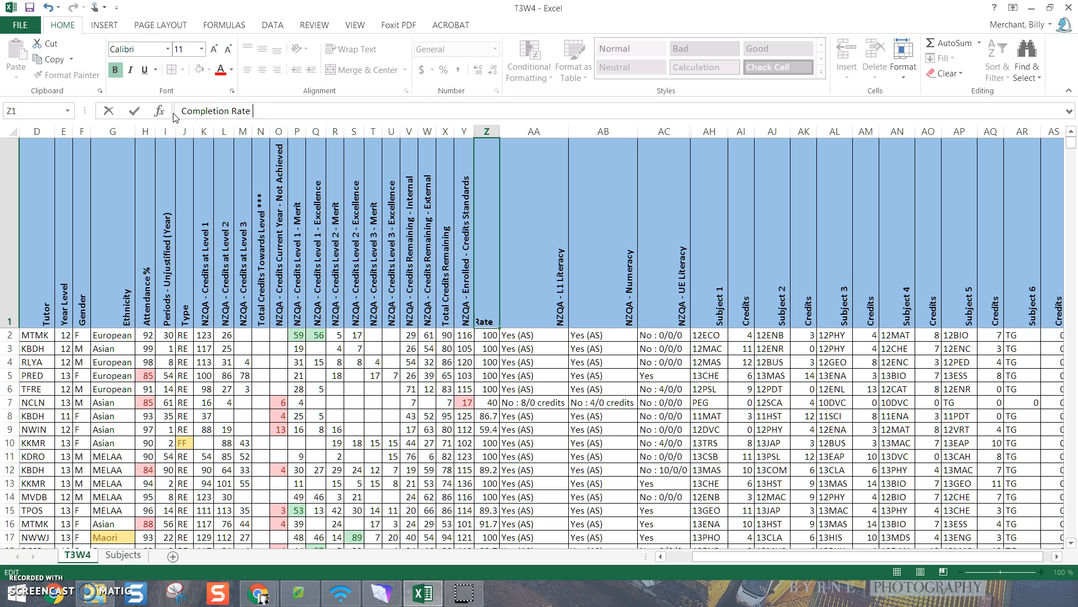
text( %)
key(Return)
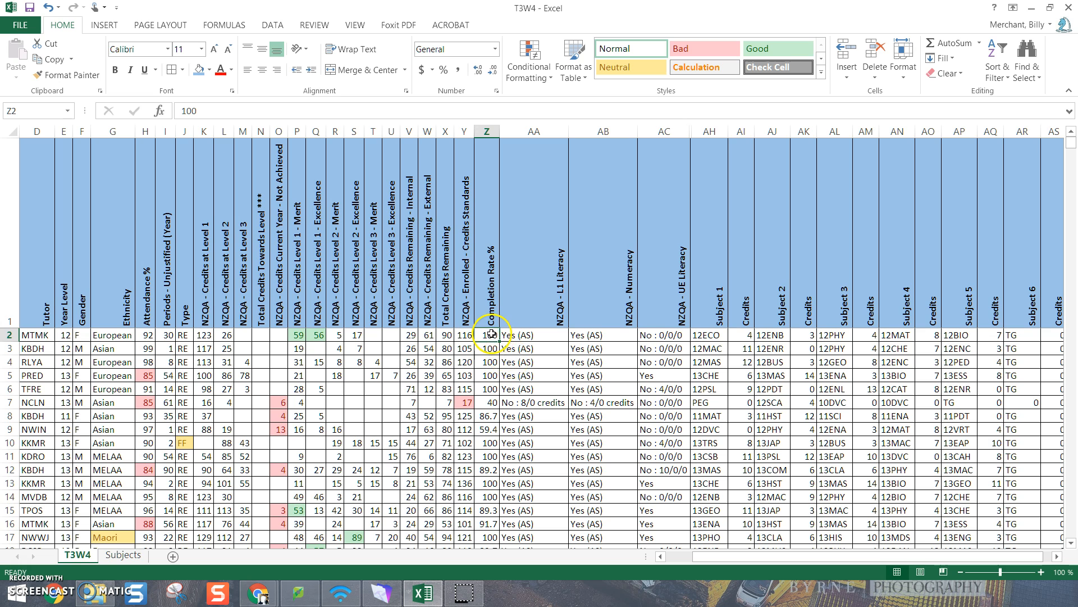
Format the Completion Rate % column as Number with 0 decimal places
click(487, 132)
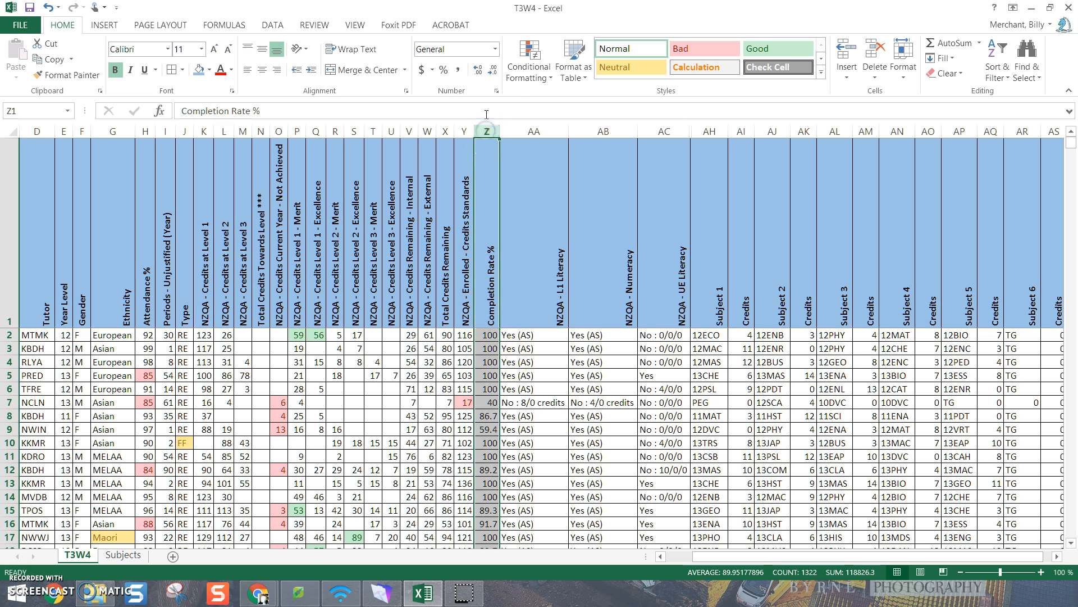
click(497, 91)
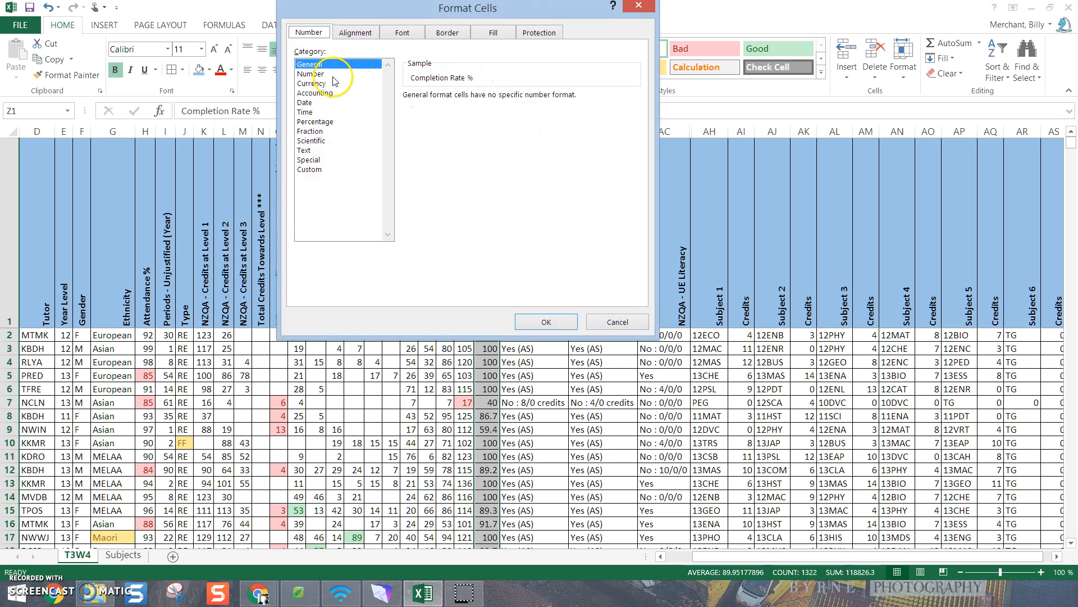
click(312, 73)
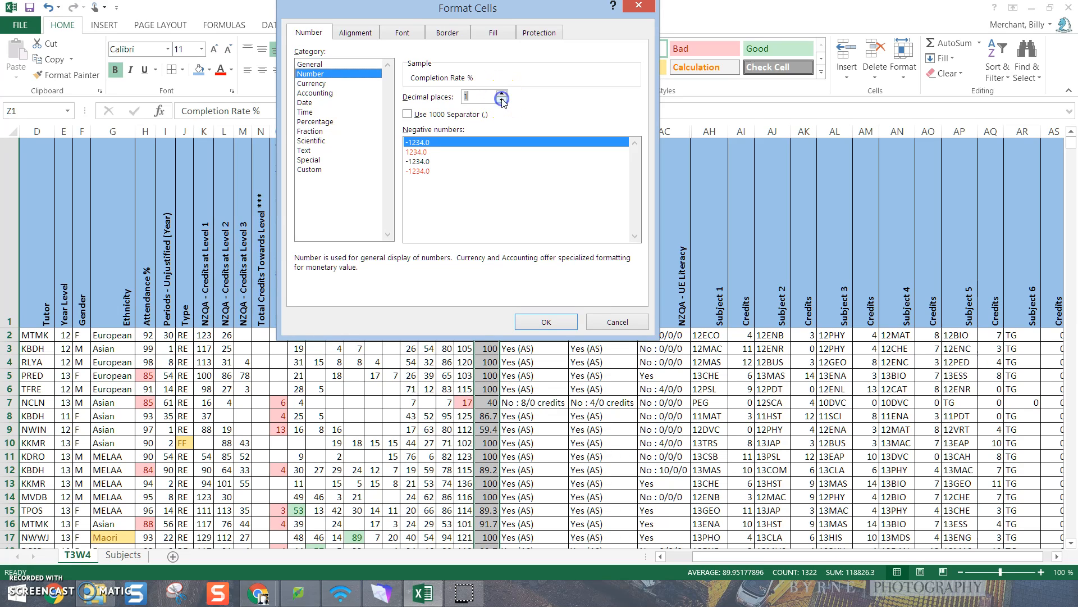
click(546, 321)
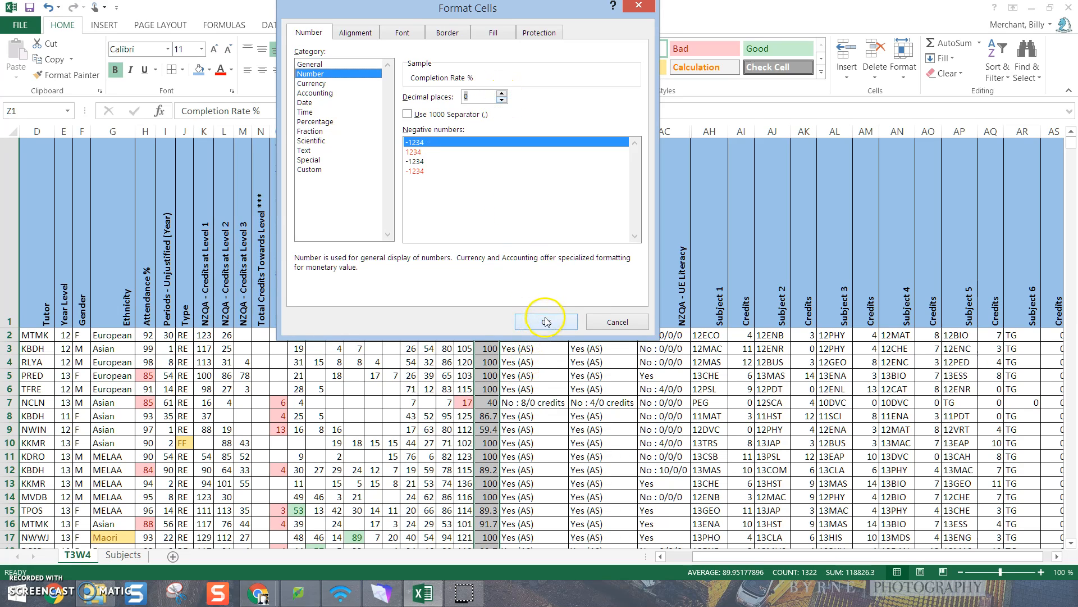
click(525, 389)
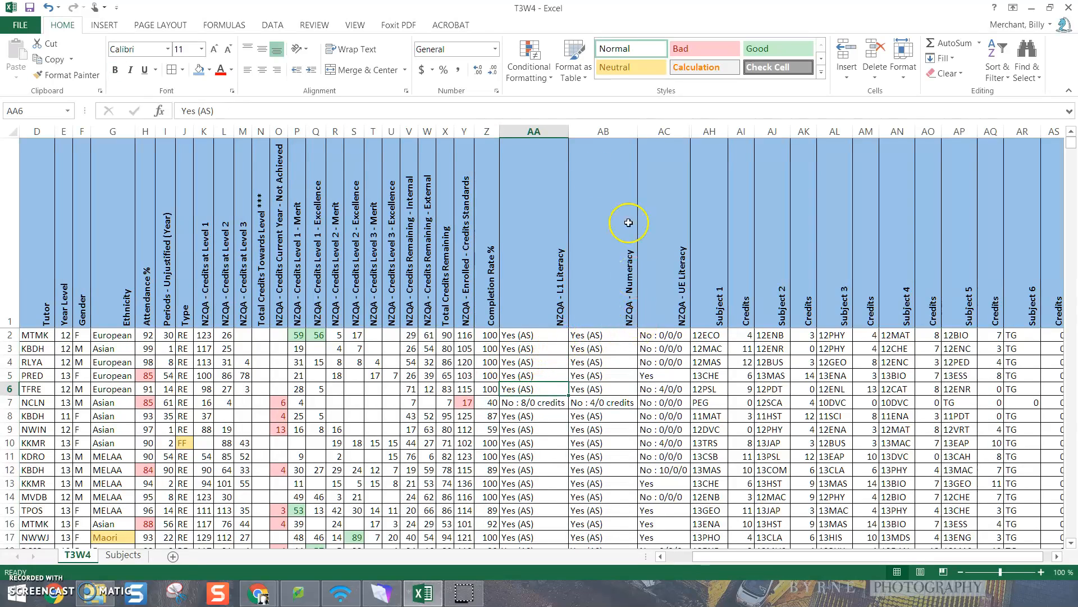
Highlight cells containing the text No in the L1 Literacy, Numeracy and UE Literacy columns with Light Red Fill with Dark Red Text
drag(533, 131, 665, 148)
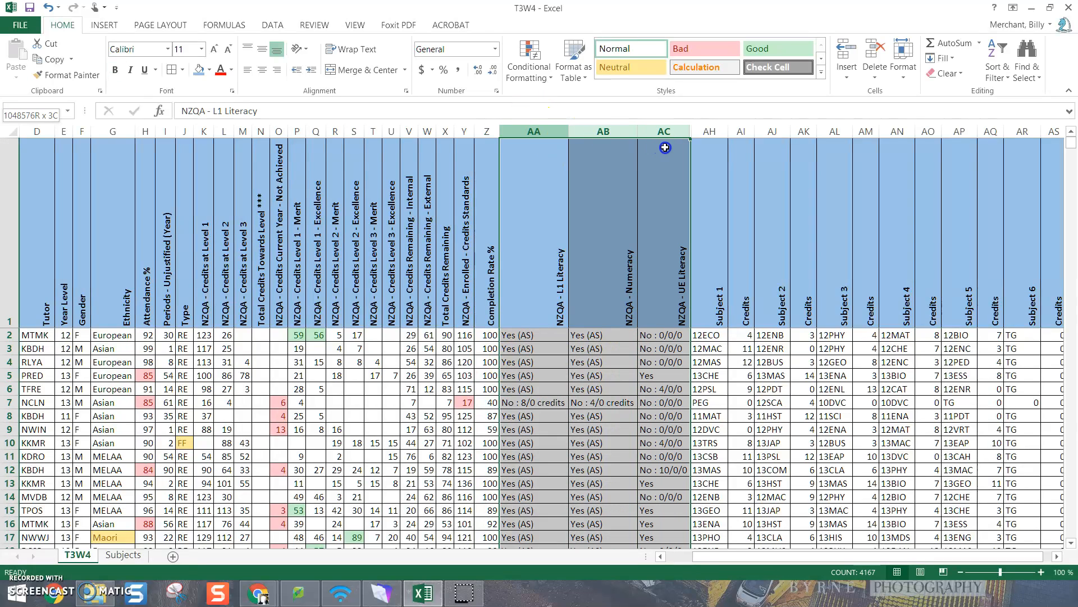
click(529, 66)
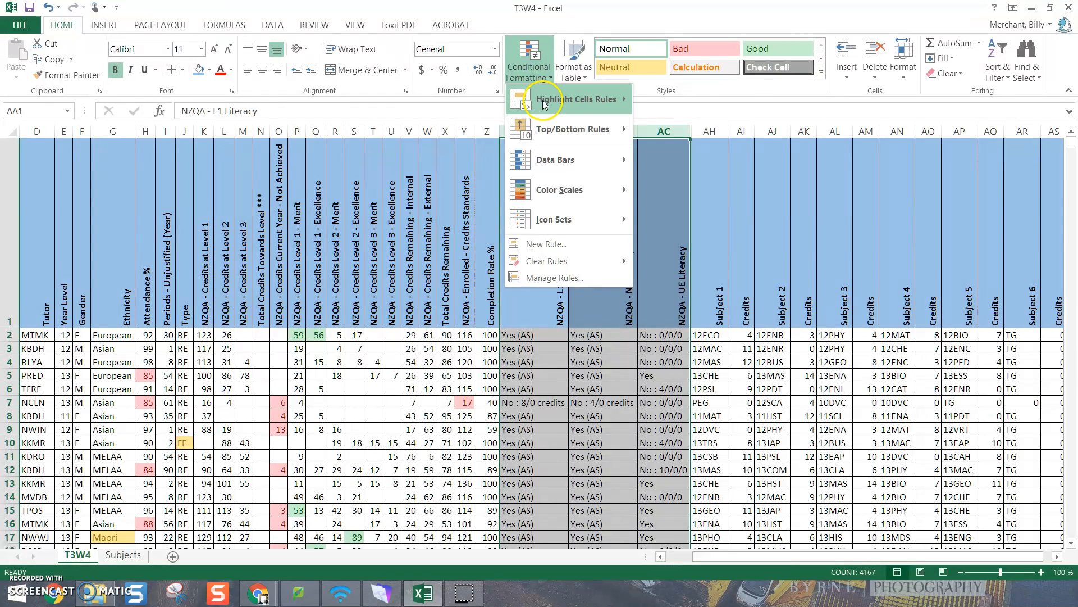
mouse_move(543, 103)
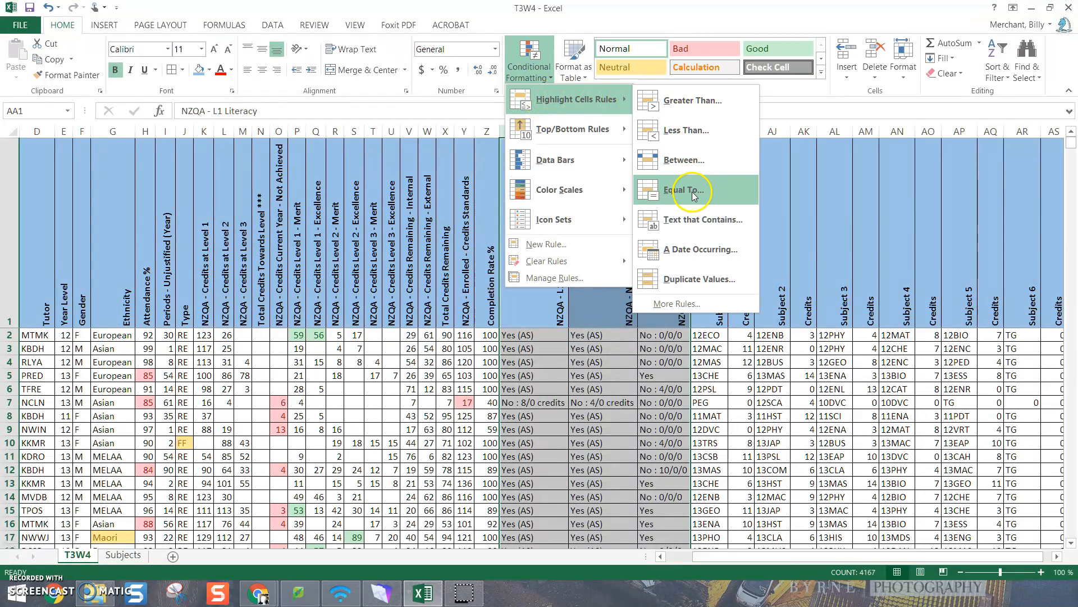
click(697, 222)
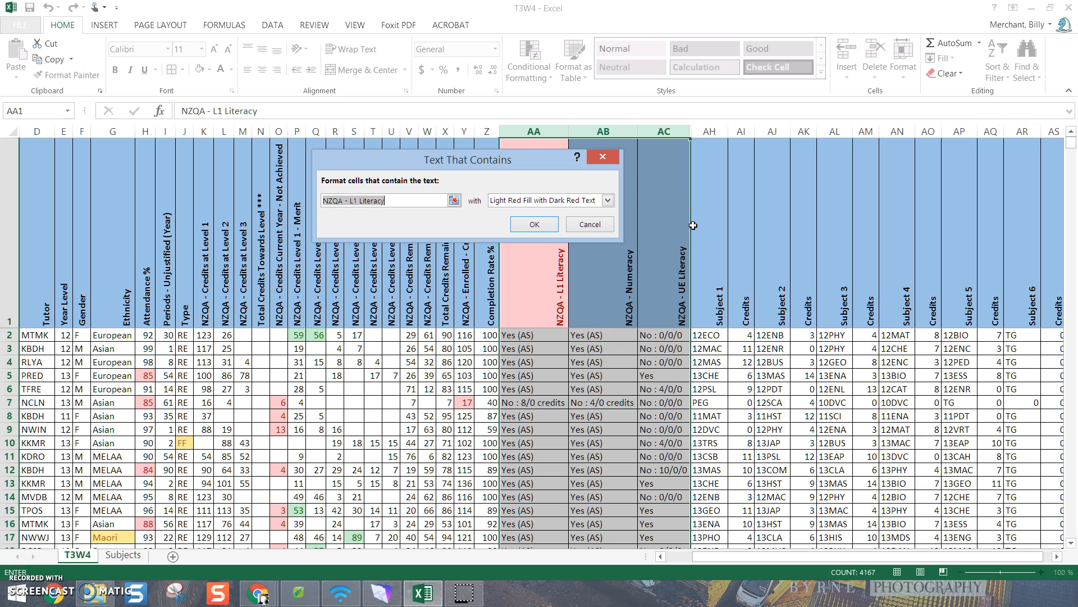
text(No)
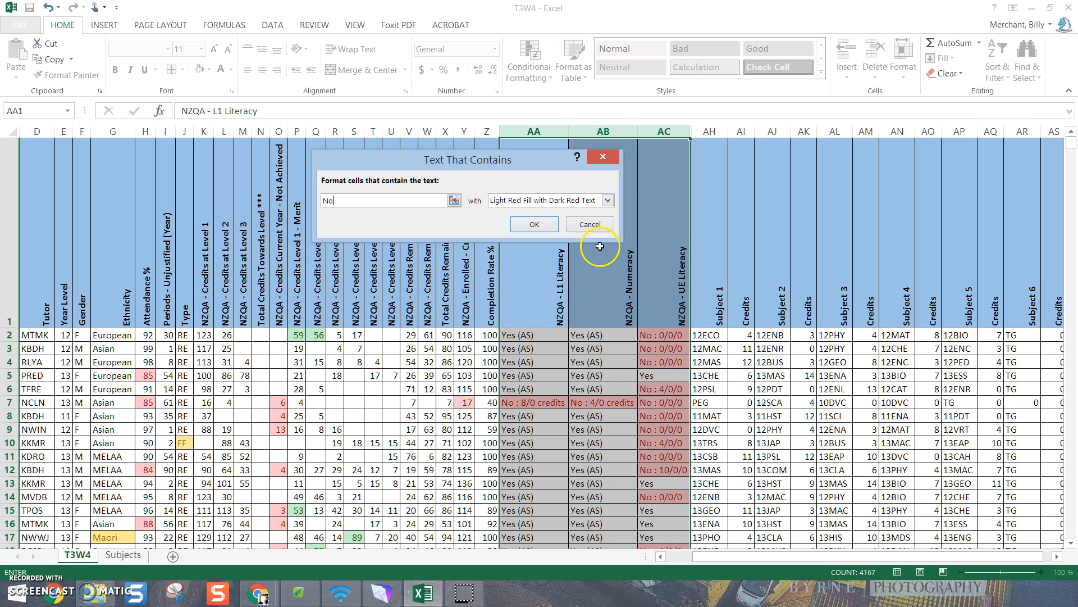
click(534, 224)
click(601, 496)
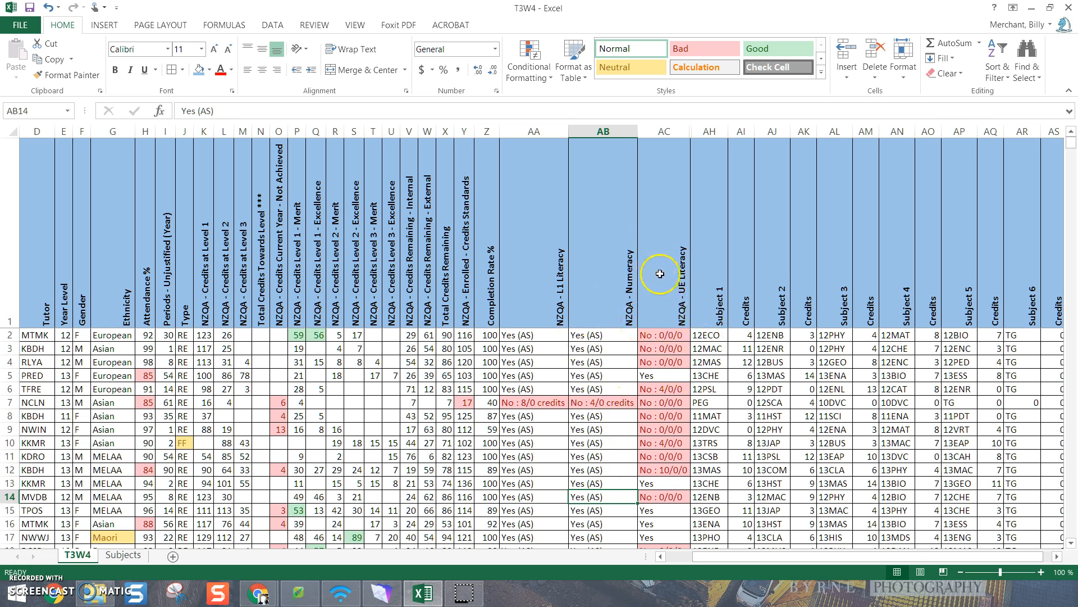
Highlight cells equal to 0 in columns AH to AS, from Subject 1 through the final Credits column, with Light Red Fill with Dark Red Text
drag(807, 557, 885, 558)
drag(677, 132, 1022, 136)
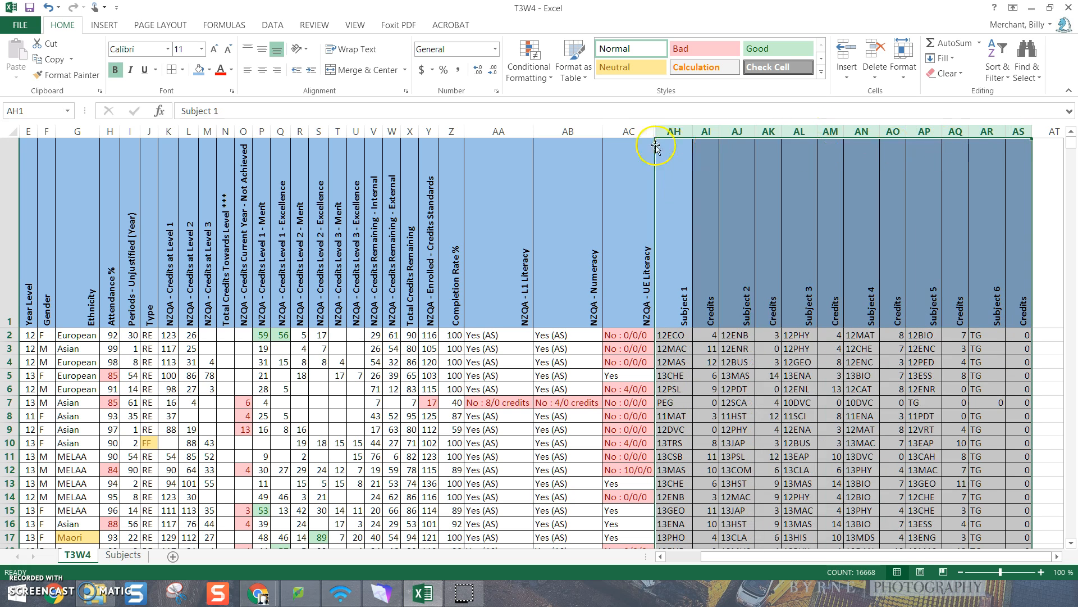
click(529, 70)
mouse_move(526, 101)
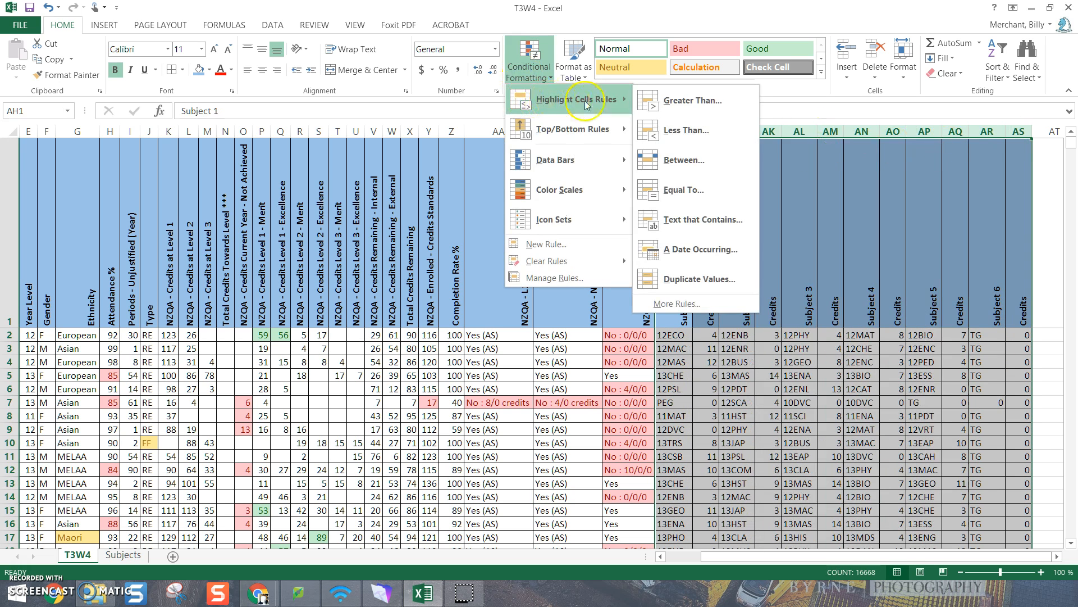
click(674, 190)
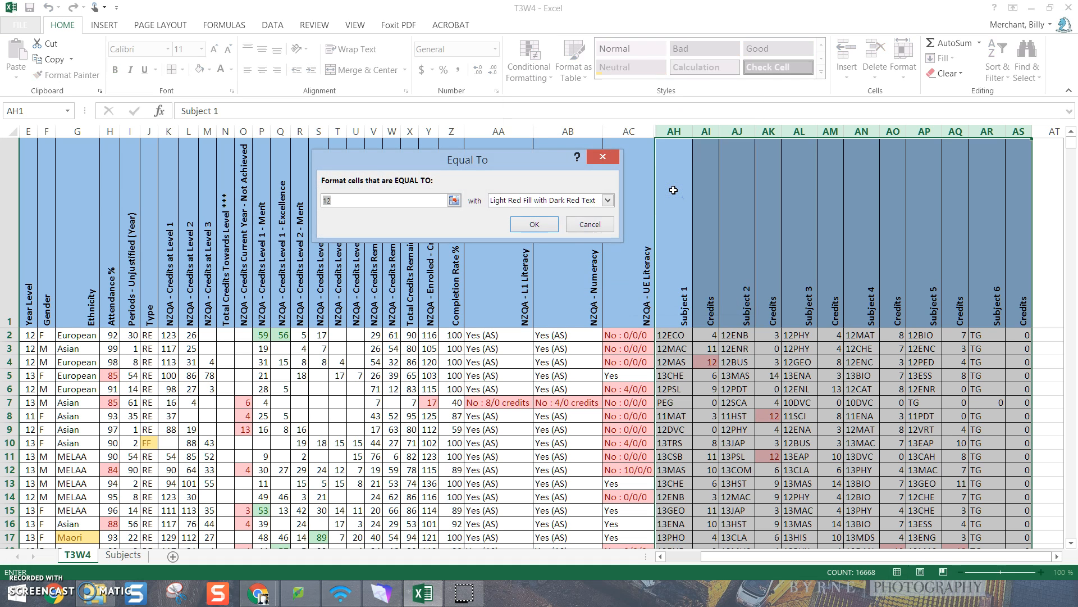
text(0)
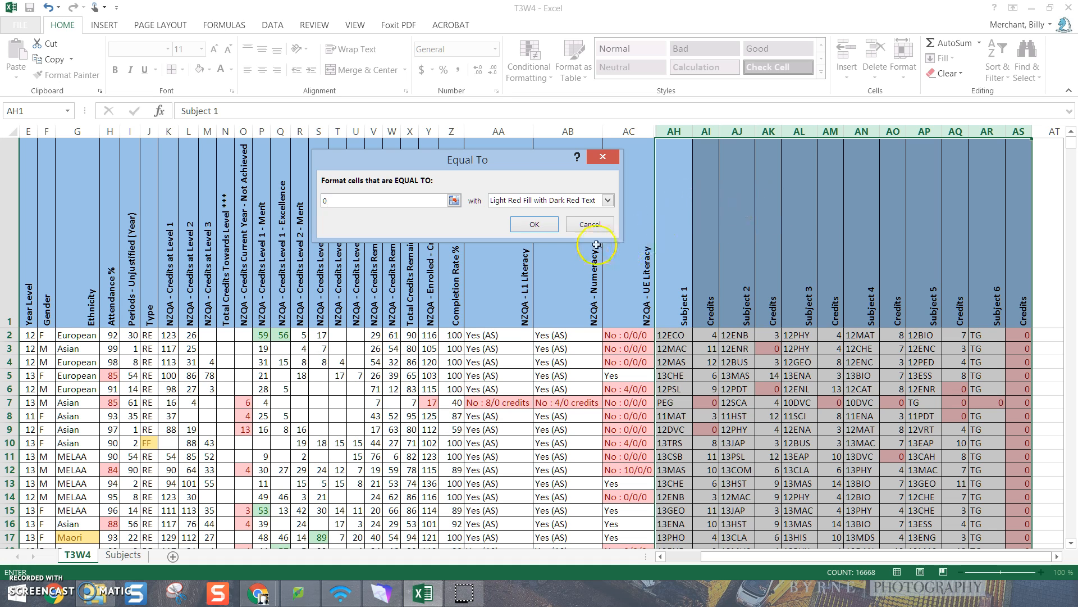
click(544, 225)
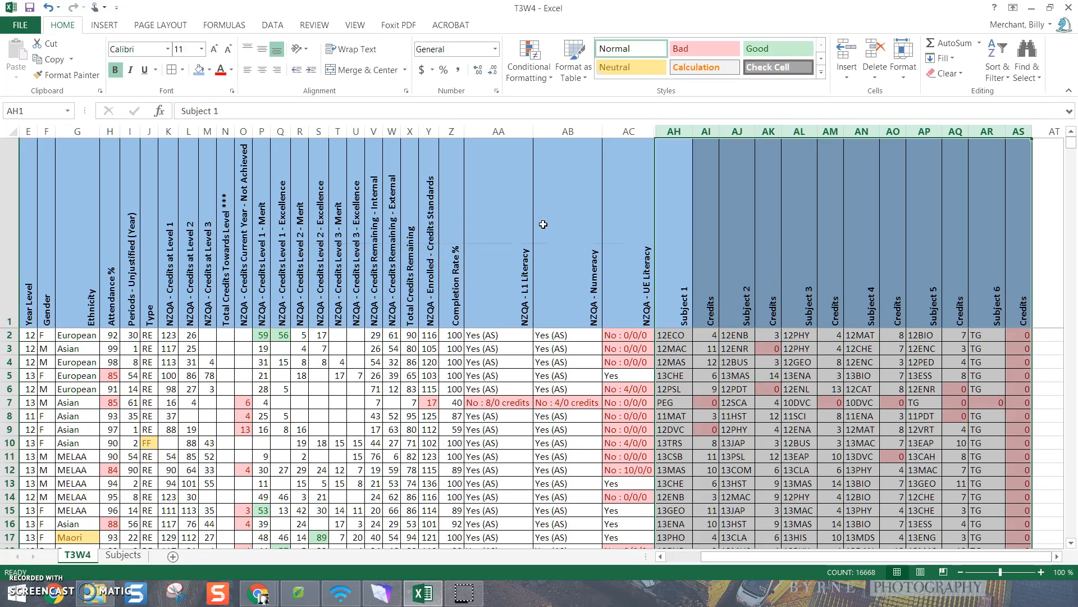
click(803, 429)
scroll(808, 449, down, 4)
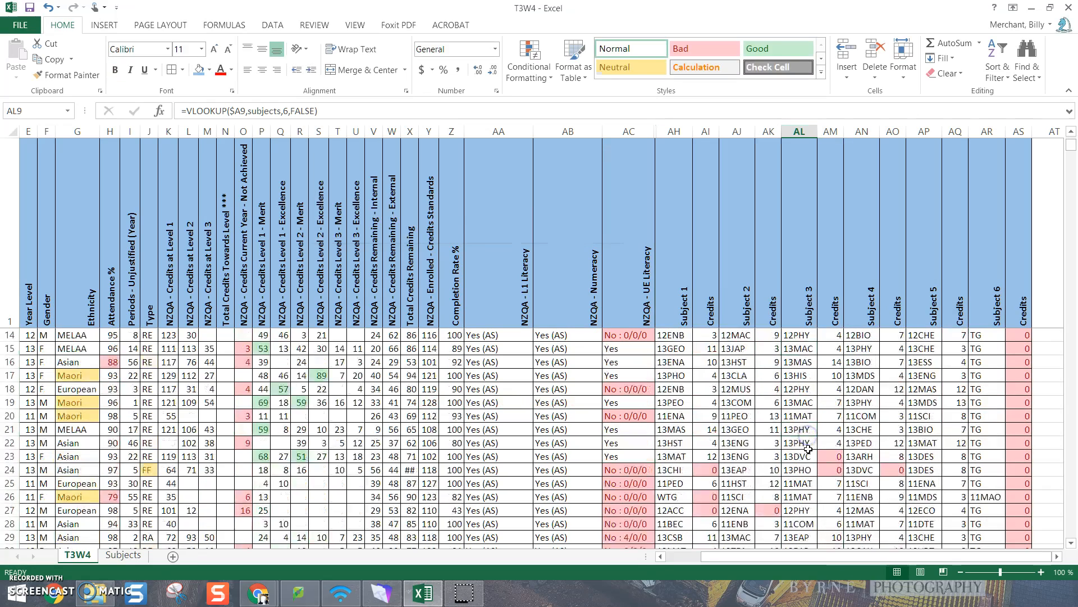
scroll(808, 448, down, 5)
scroll(812, 477, up, 10)
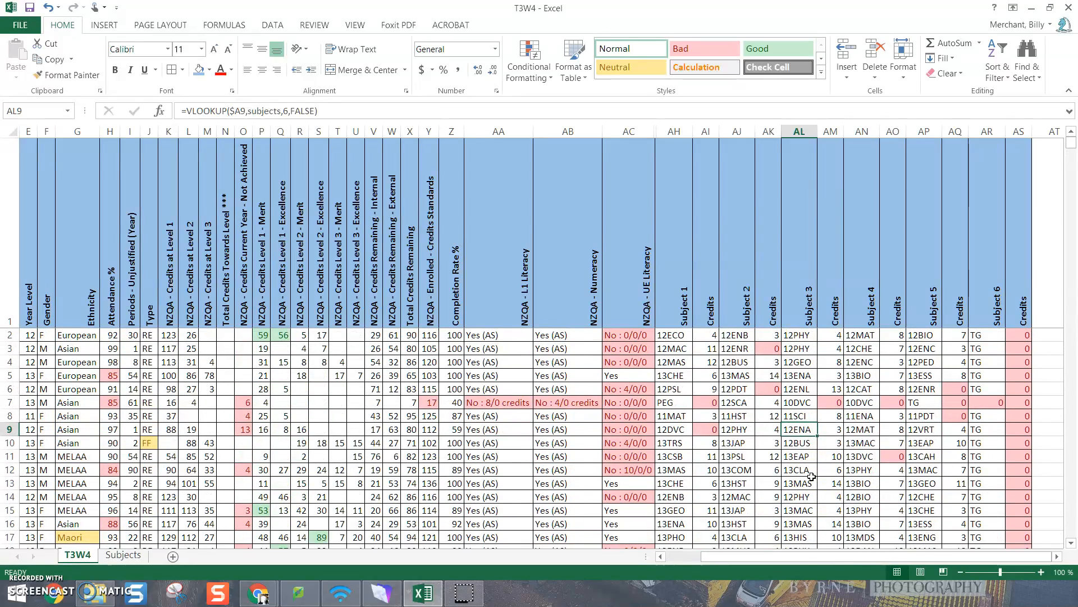
Insert a column before NZQA - L1 Literacy and enter Predicted Credits as its heading in AA1
drag(824, 554, 789, 560)
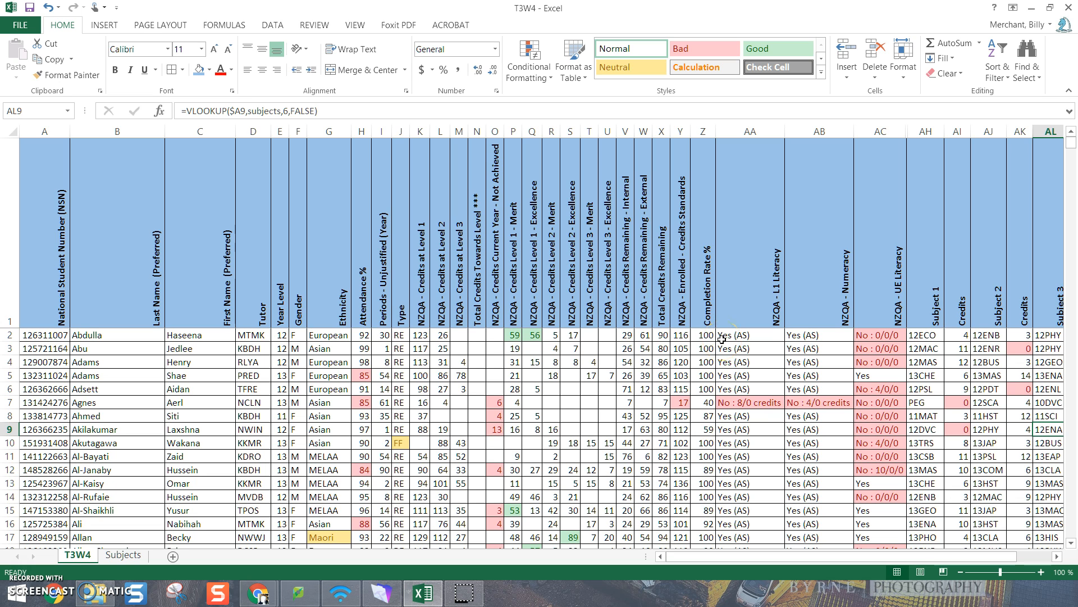
click(728, 131)
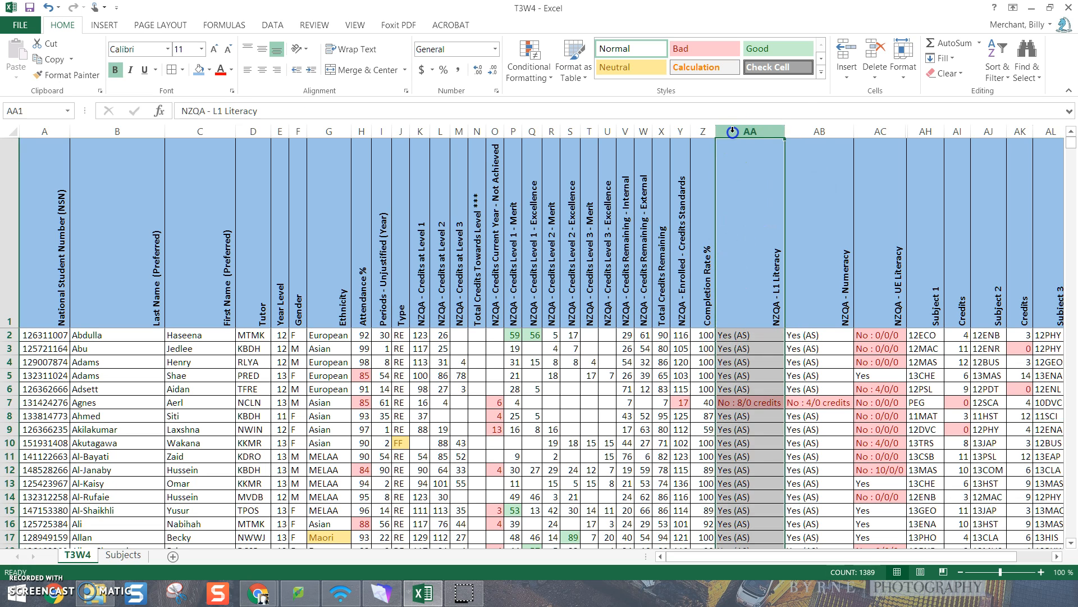
right_click(730, 132)
click(767, 229)
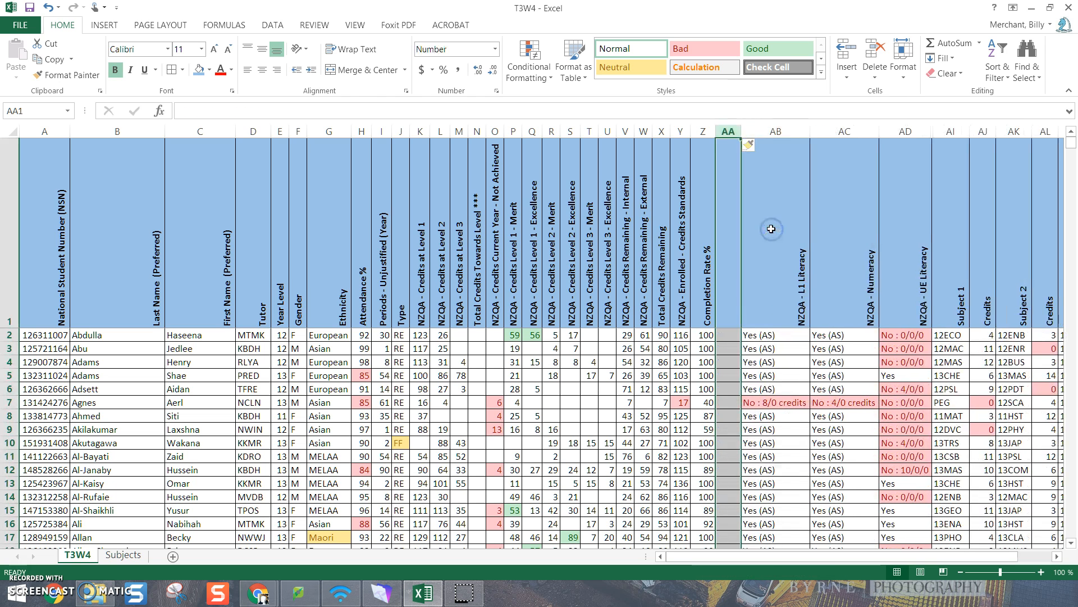
click(272, 111)
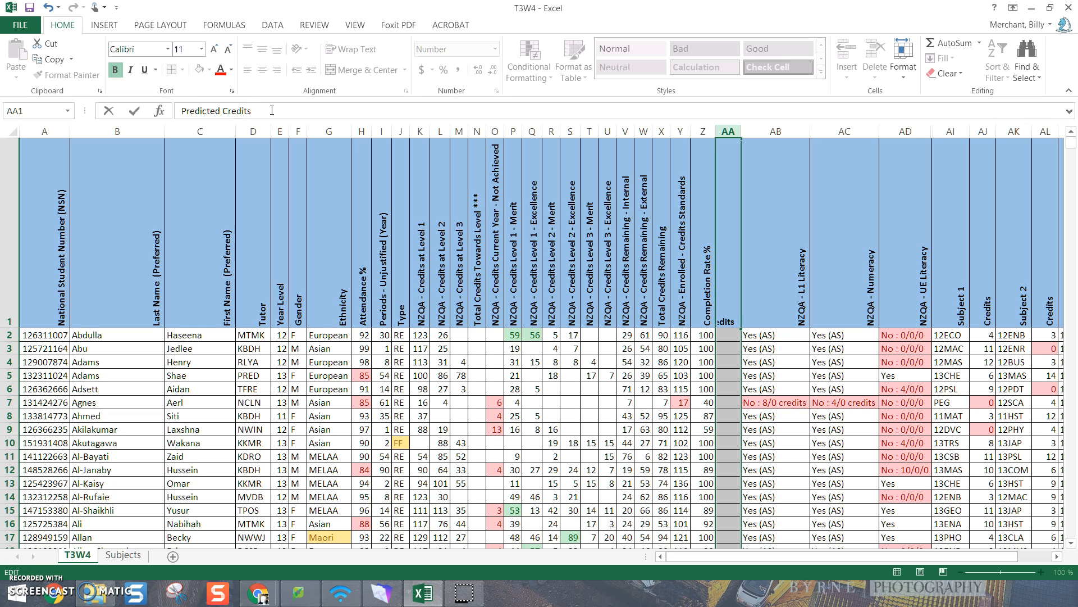
key(Return)
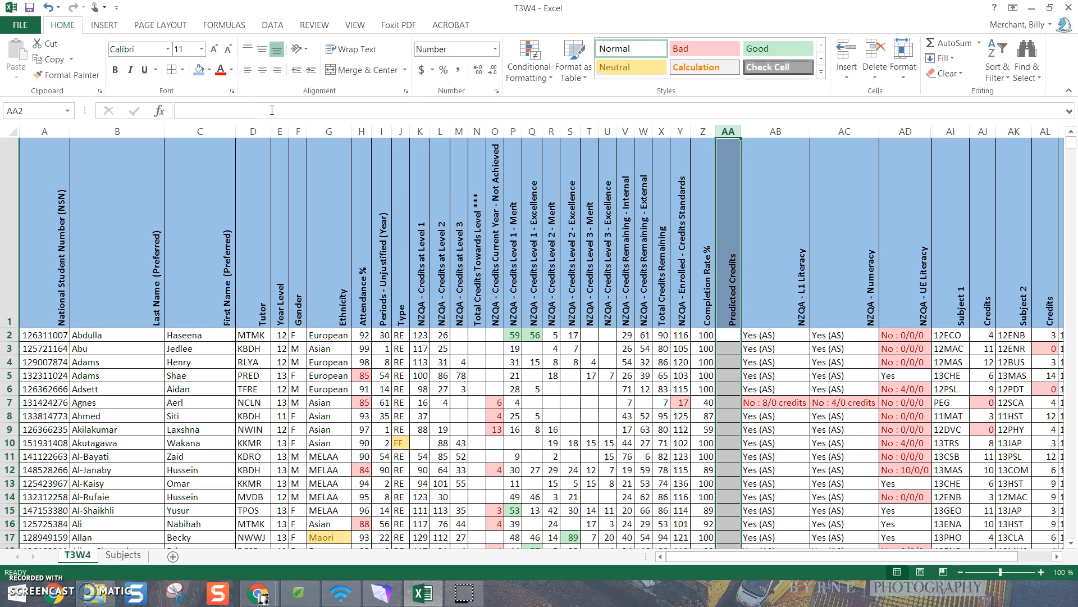
click(753, 346)
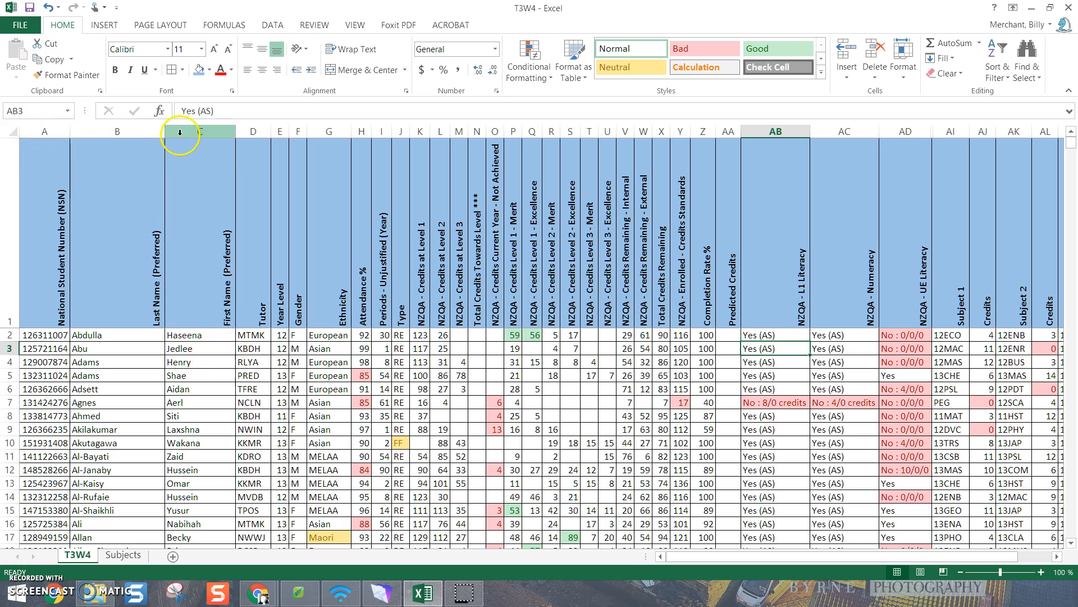
Centre the headings in row 1 horizontally
click(9, 196)
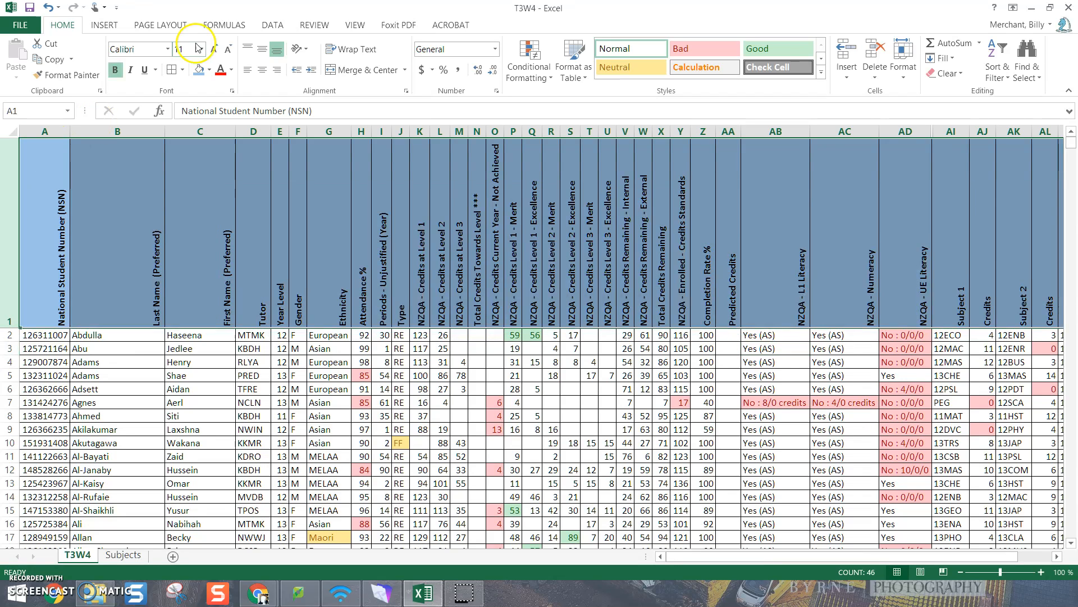
click(262, 70)
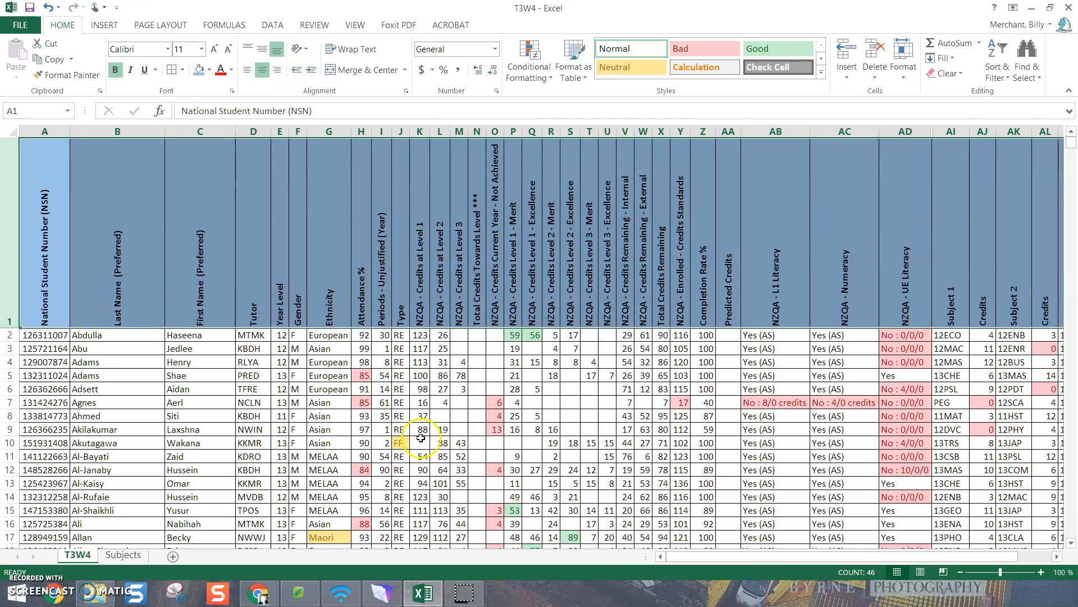
click(420, 438)
Centre the contents of columns D to AT, from Tutor through the final Credits column, and save the workbook
drag(254, 131, 921, 260)
click(262, 70)
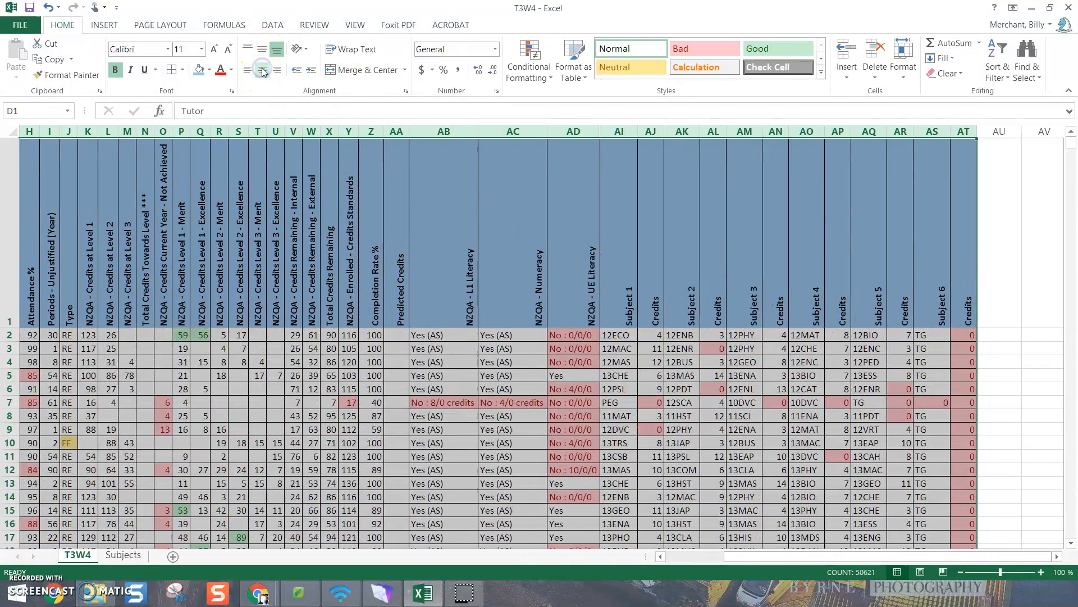
click(436, 361)
drag(775, 558, 683, 559)
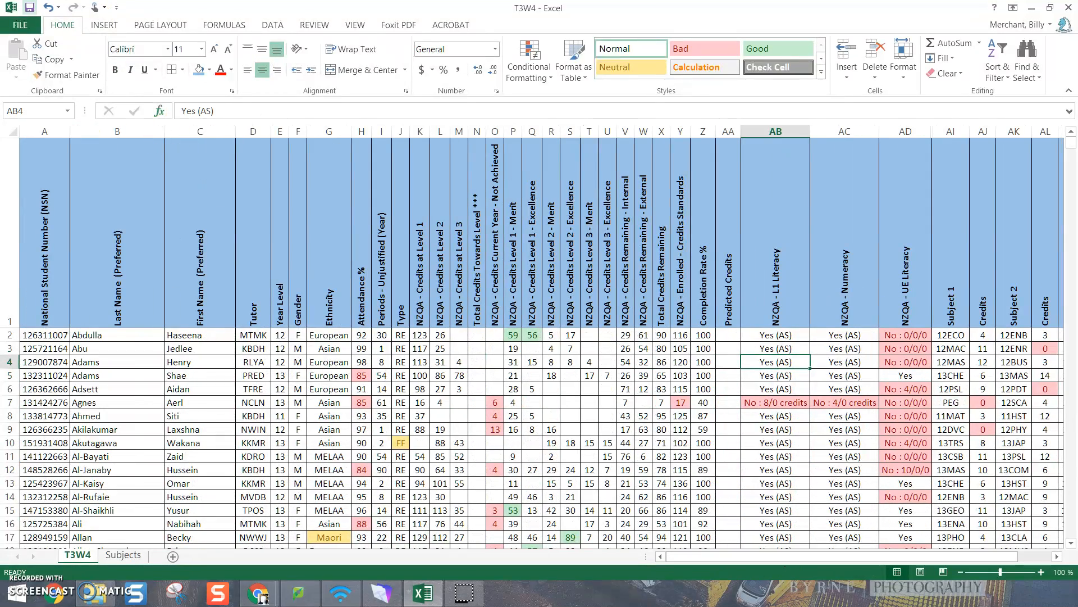
click(31, 9)
Sort all student rows by Year Level from smallest to largest
click(279, 130)
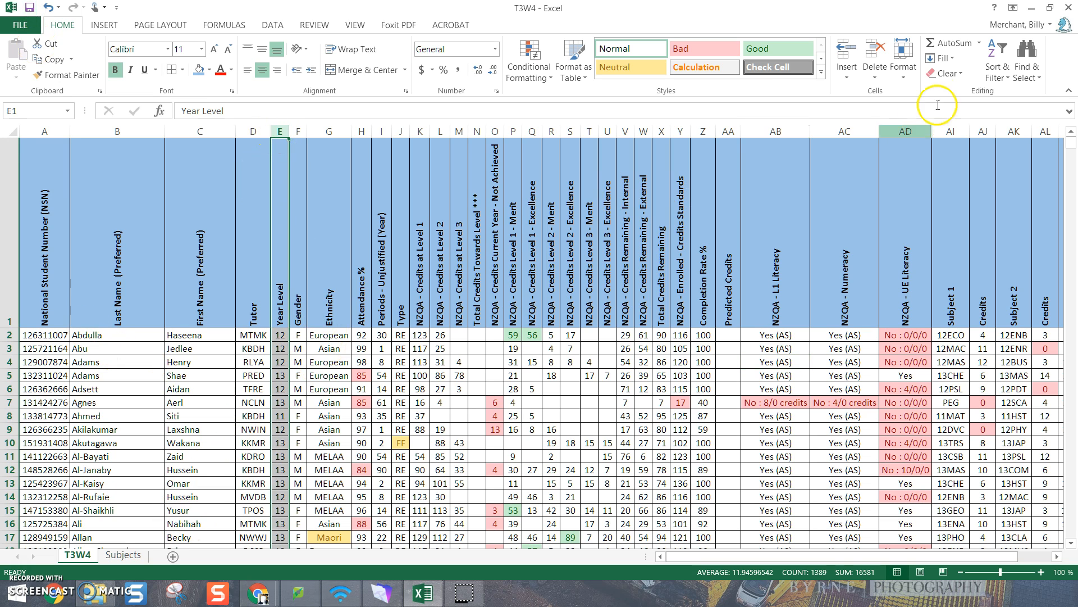
click(993, 72)
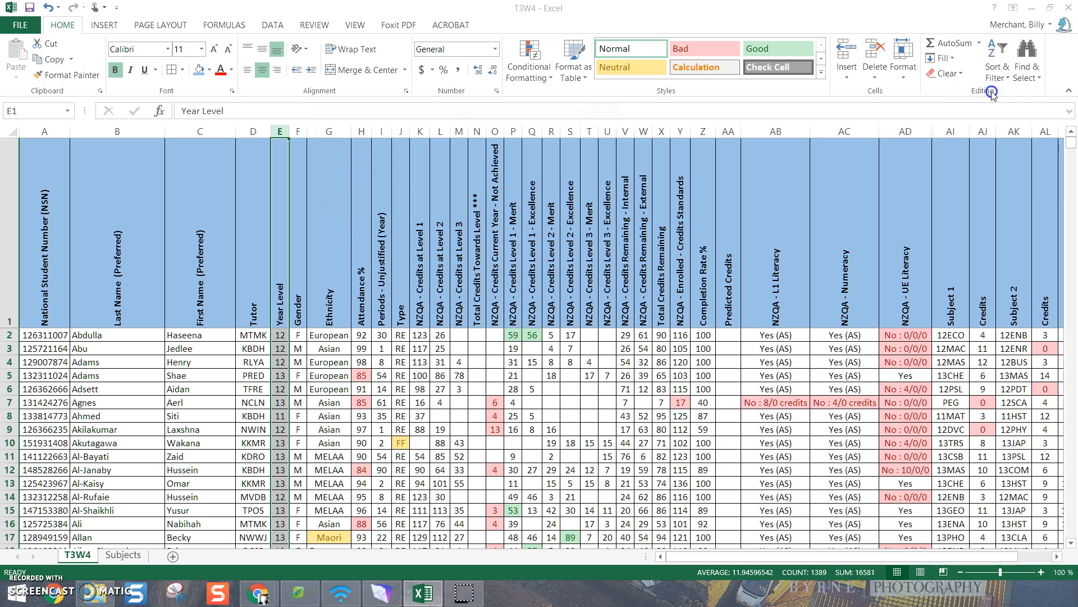
click(1009, 93)
click(520, 217)
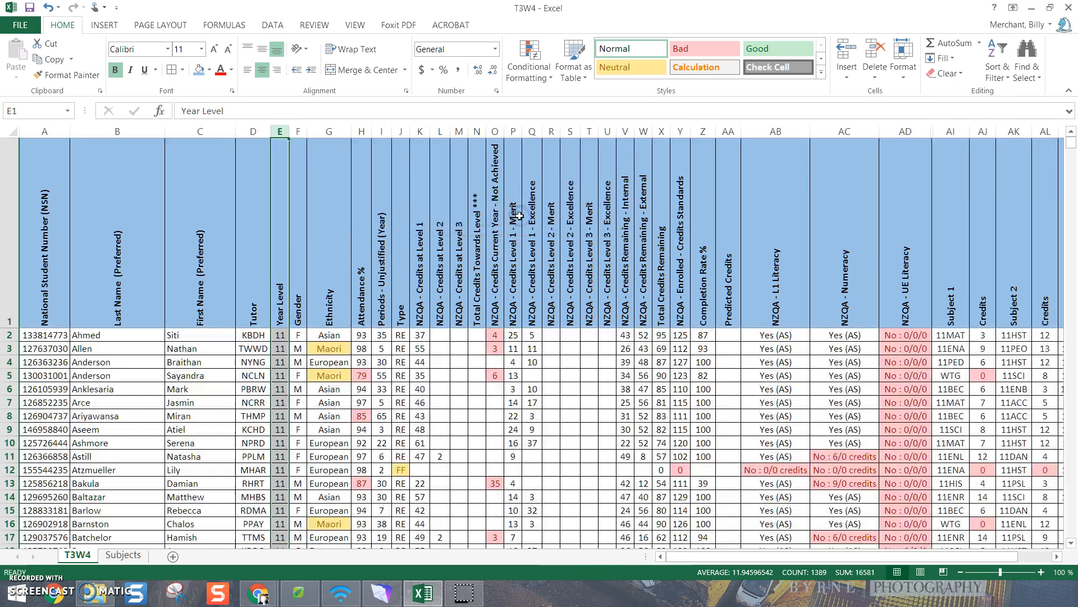
click(513, 416)
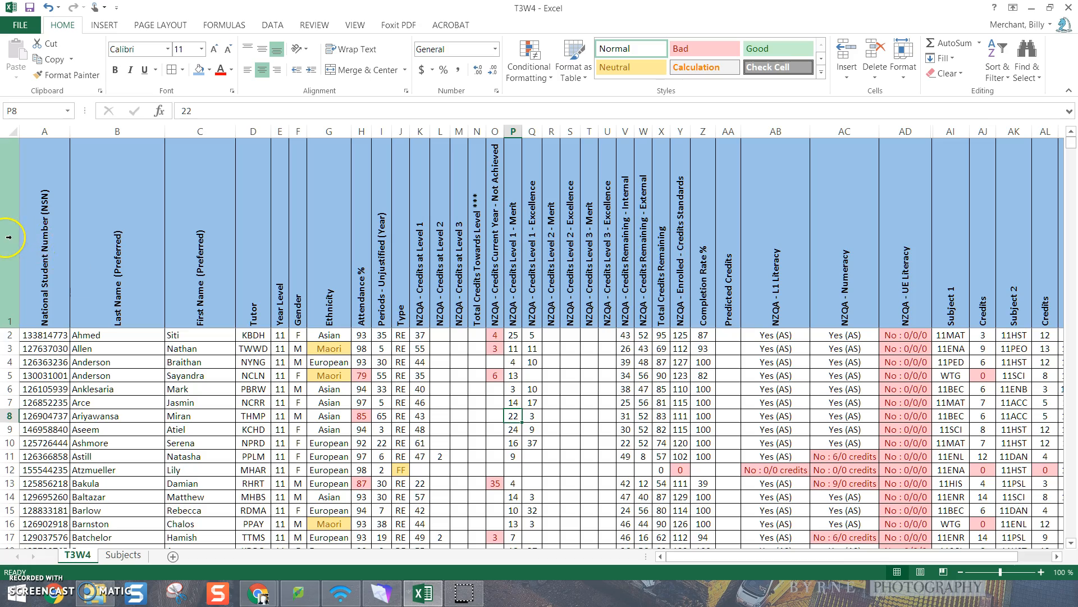
Copy the heading row and all Year Level 11 rows, rows 1 to 494, and paste them into a new sheet
drag(9, 235, 124, 391)
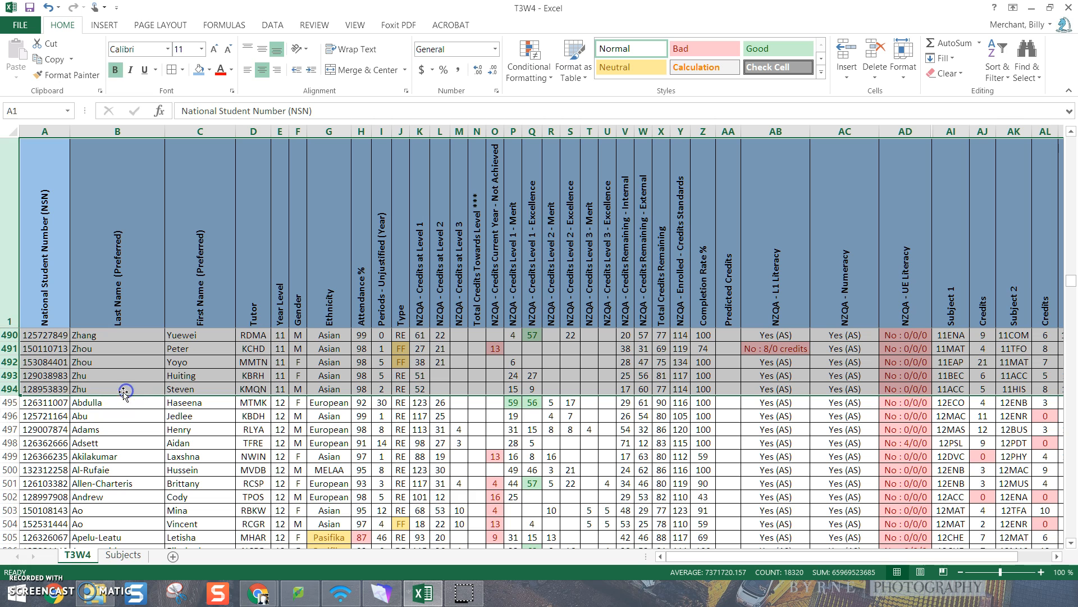
right_click(119, 364)
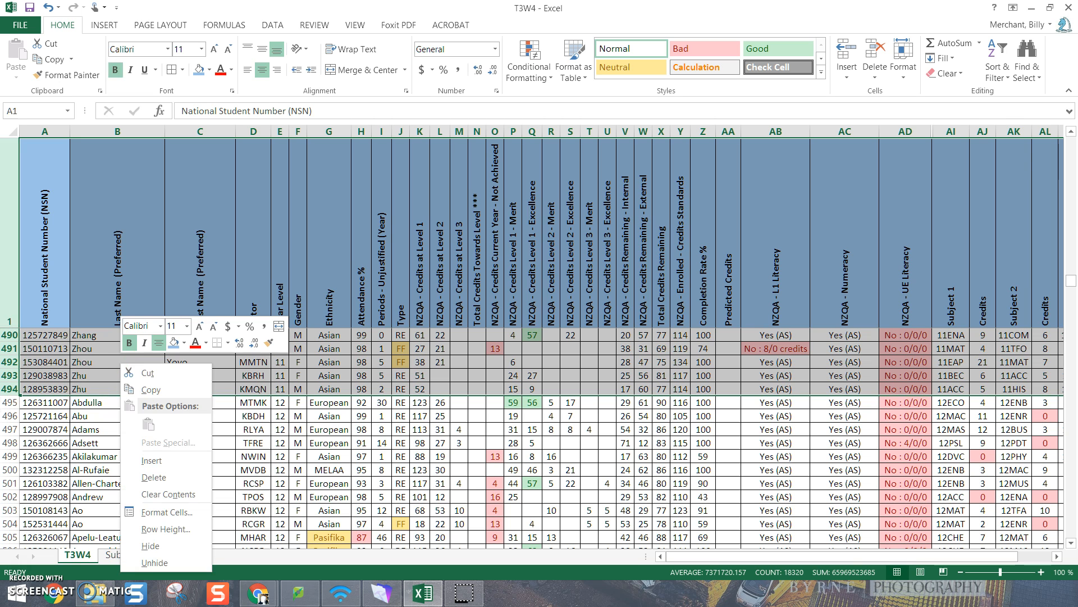
click(168, 388)
click(173, 557)
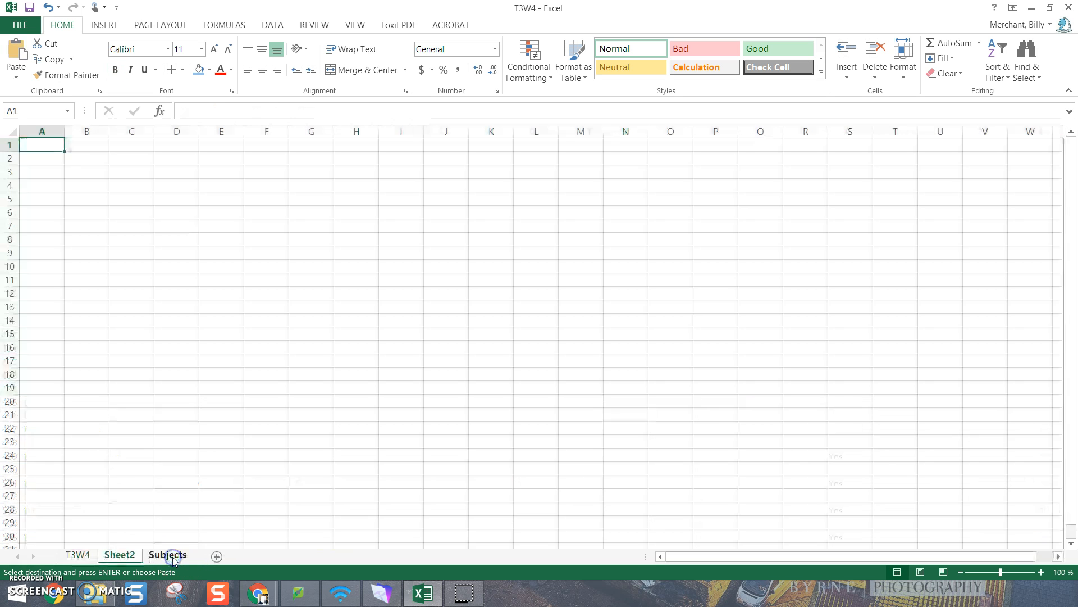
click(18, 52)
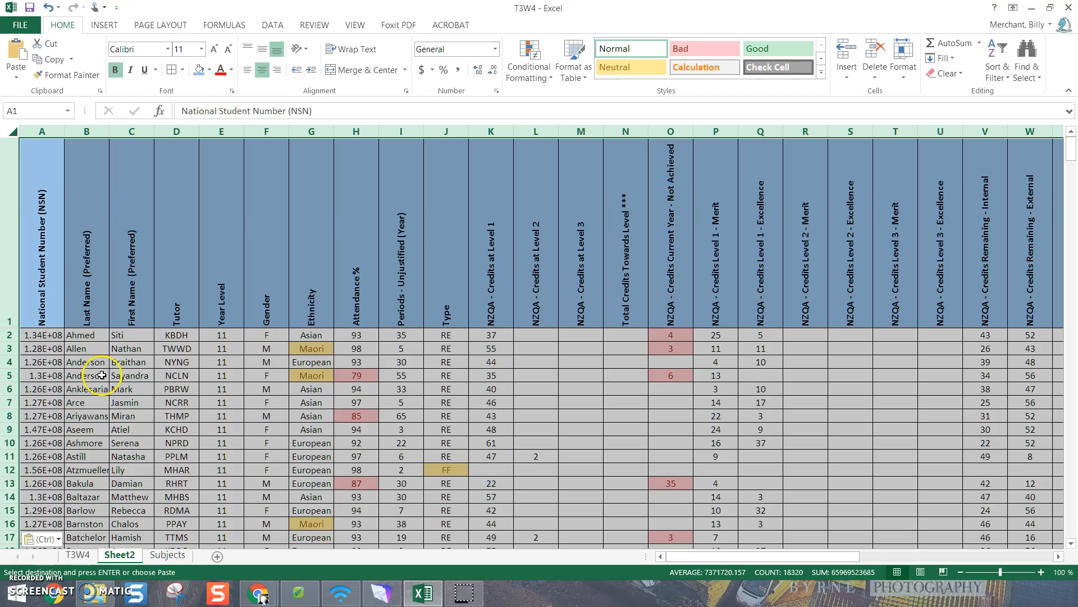
Auto-fit the width of all columns on the new sheet
click(128, 416)
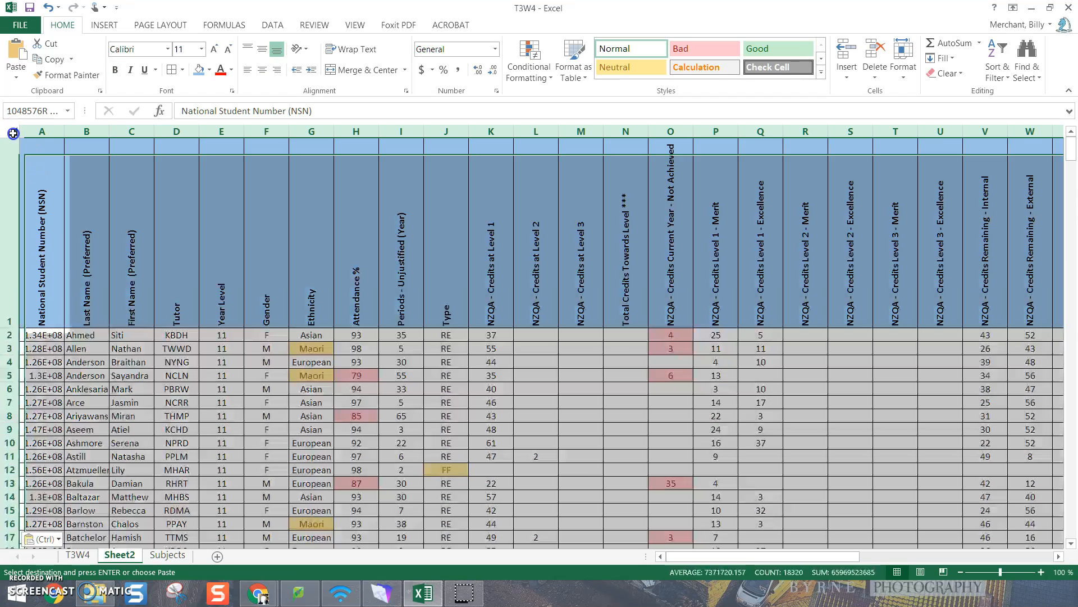
click(12, 133)
double_click(66, 132)
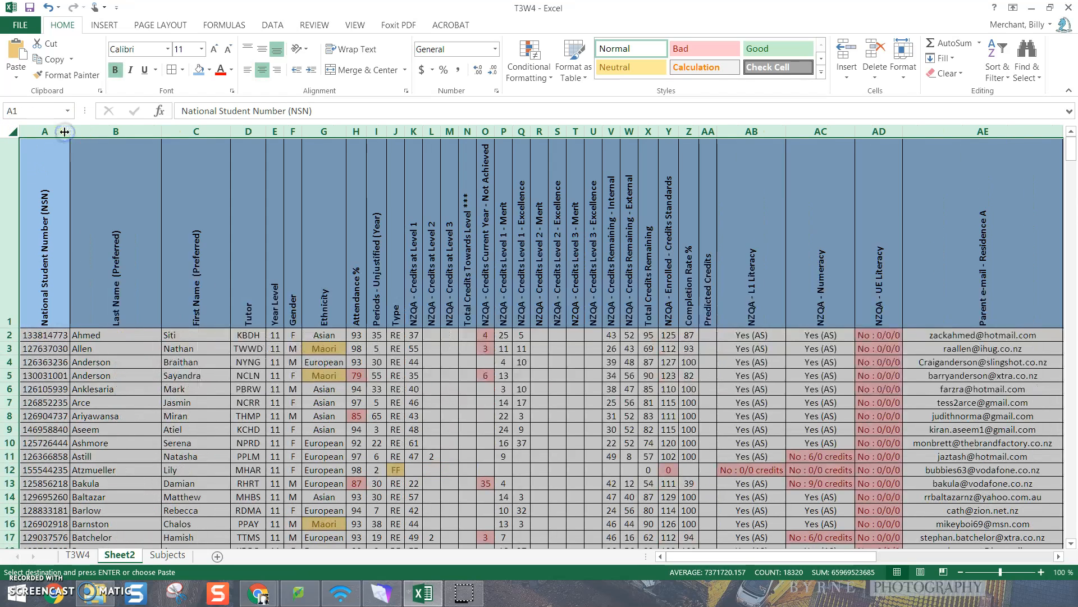
Hide columns AE to AH, starting with the parent e-mail and parent names columns, on the new sheet
drag(848, 557, 932, 552)
drag(623, 133, 890, 145)
right_click(785, 189)
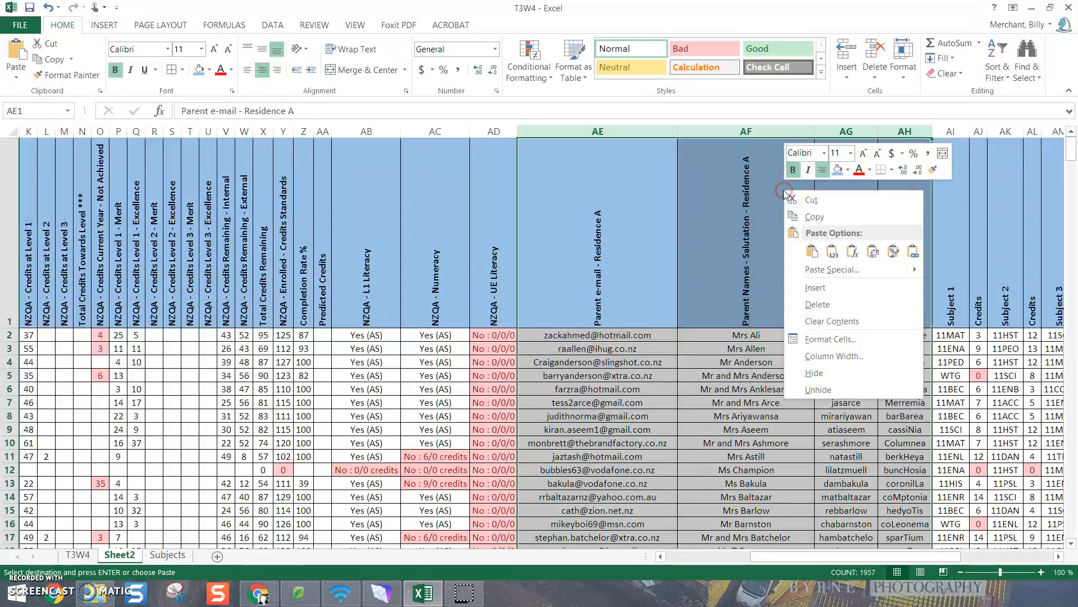
click(823, 372)
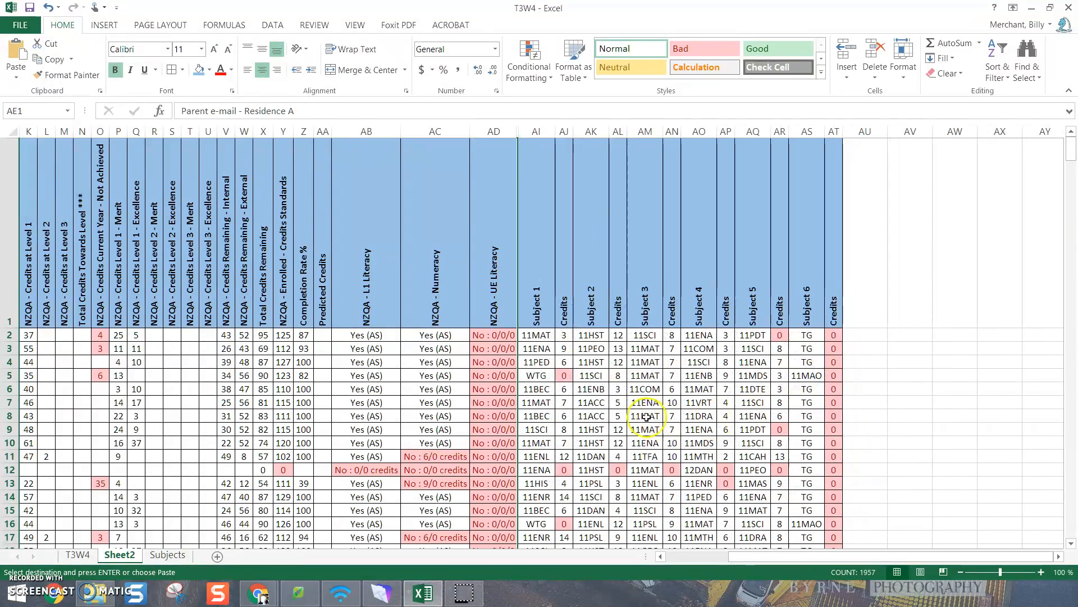
Freeze the top row of the new sheet
drag(760, 566, 681, 561)
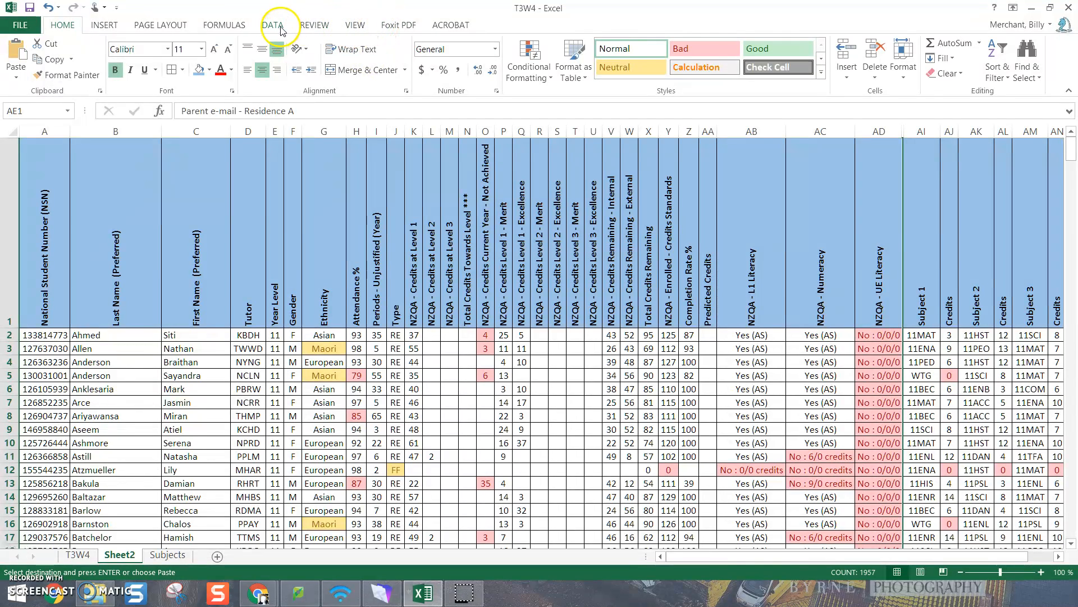
click(351, 27)
click(439, 66)
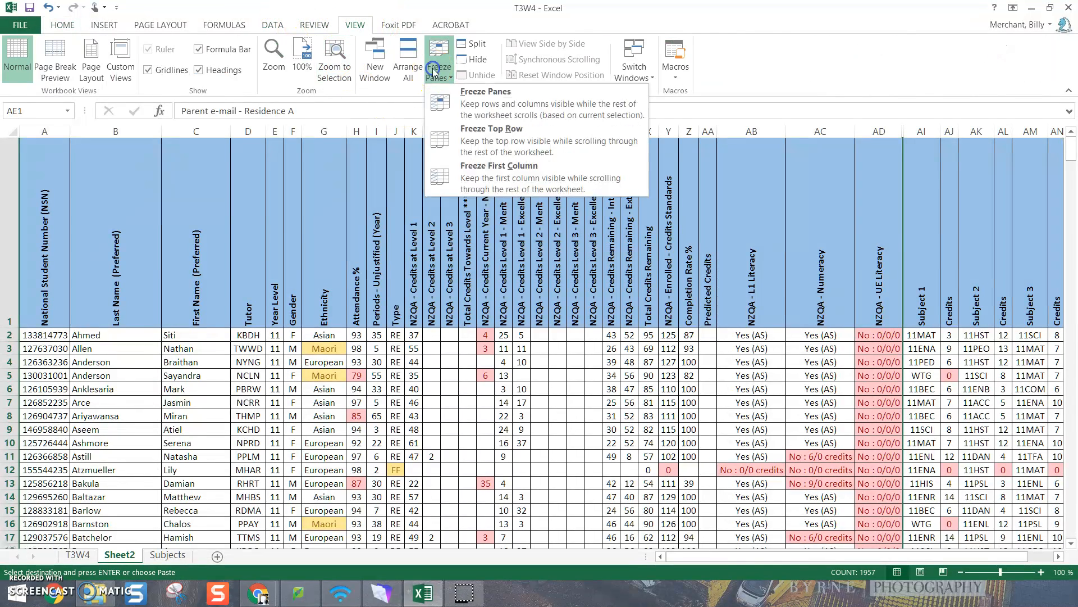
click(509, 136)
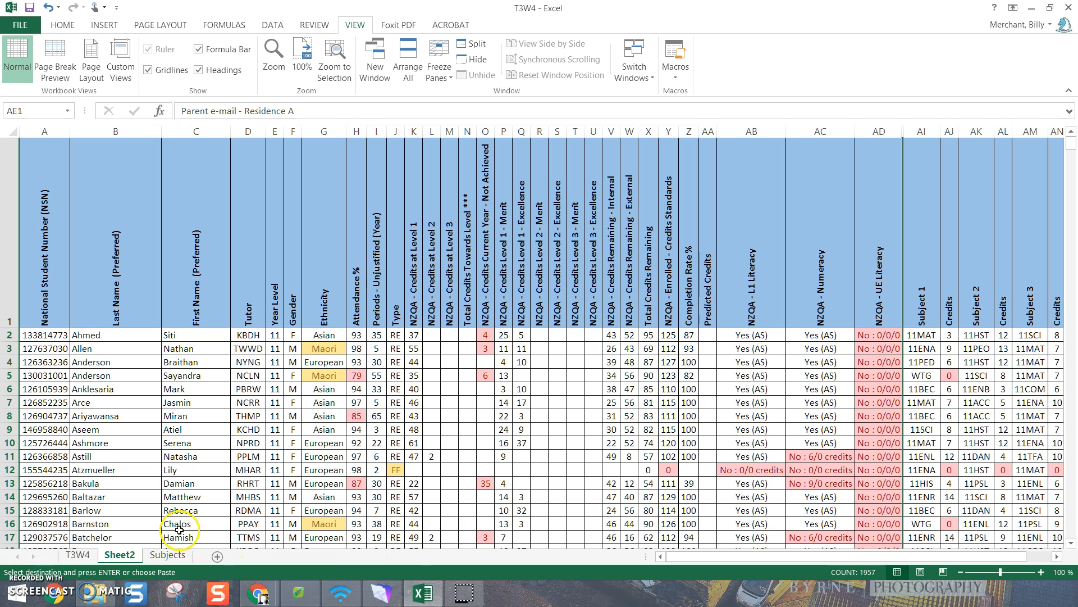
Move the new sheet after Subjects and rename it Year 11
drag(214, 558, 213, 560)
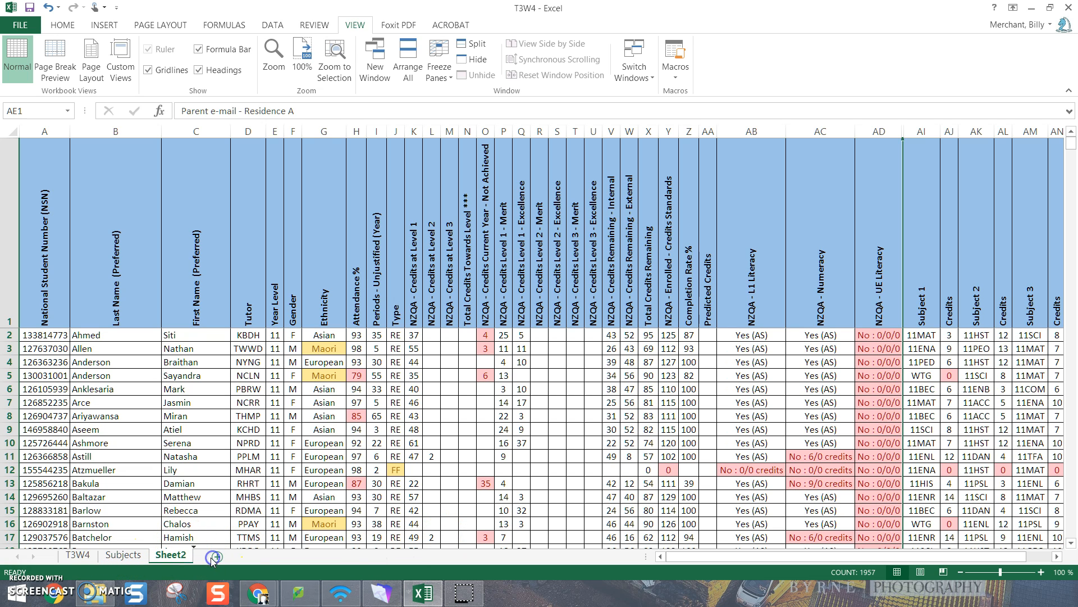
click(179, 558)
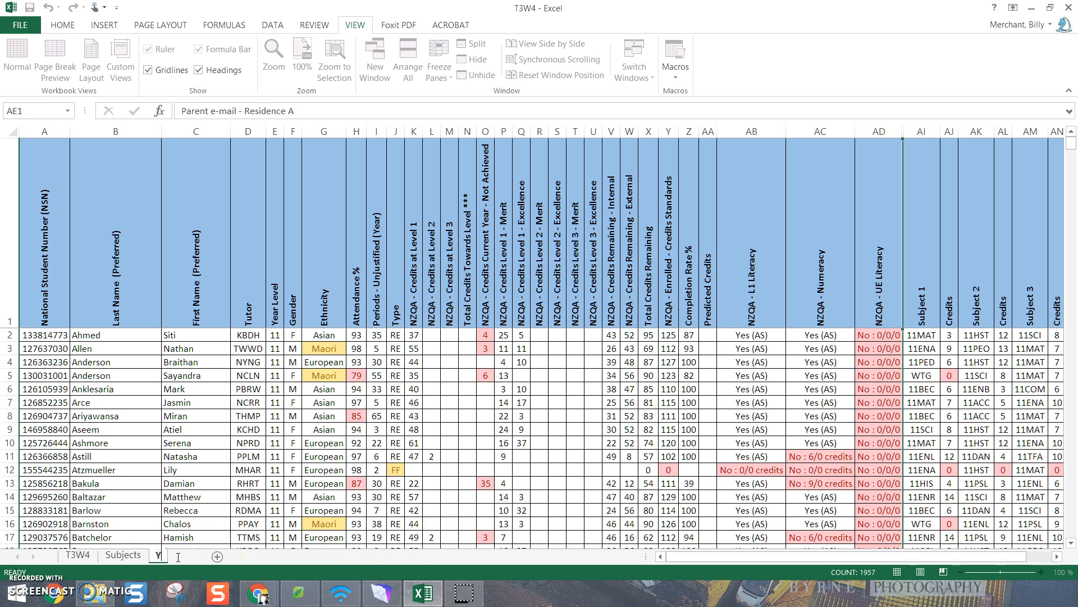
text(Year 11)
key(Return)
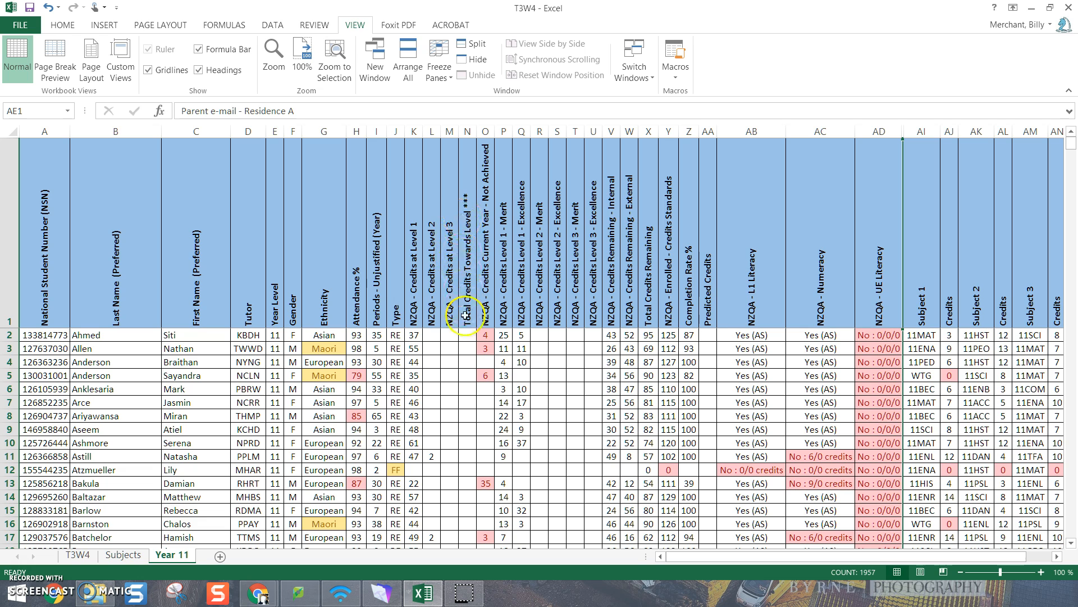
Change the heading of column N on the Year 11 sheet to "Total Credits Towards Level 1"
click(468, 278)
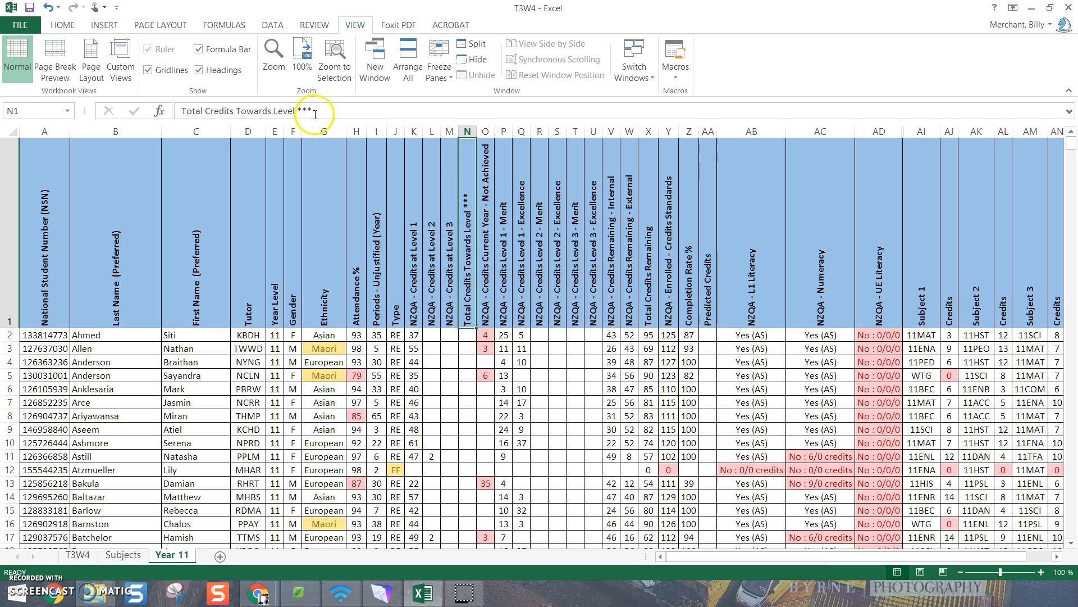
click(314, 110)
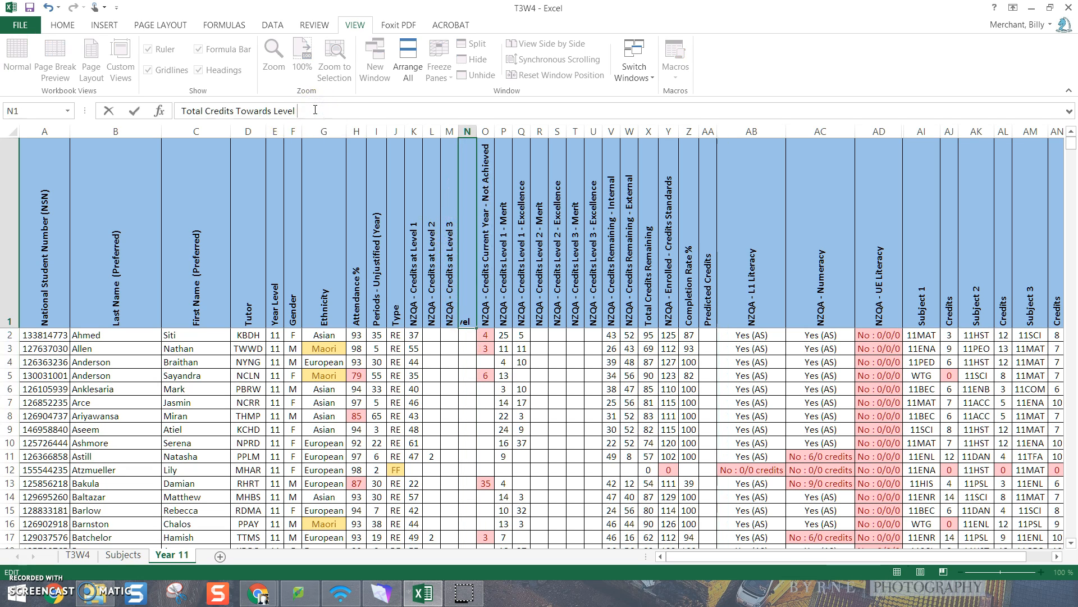
key(Return)
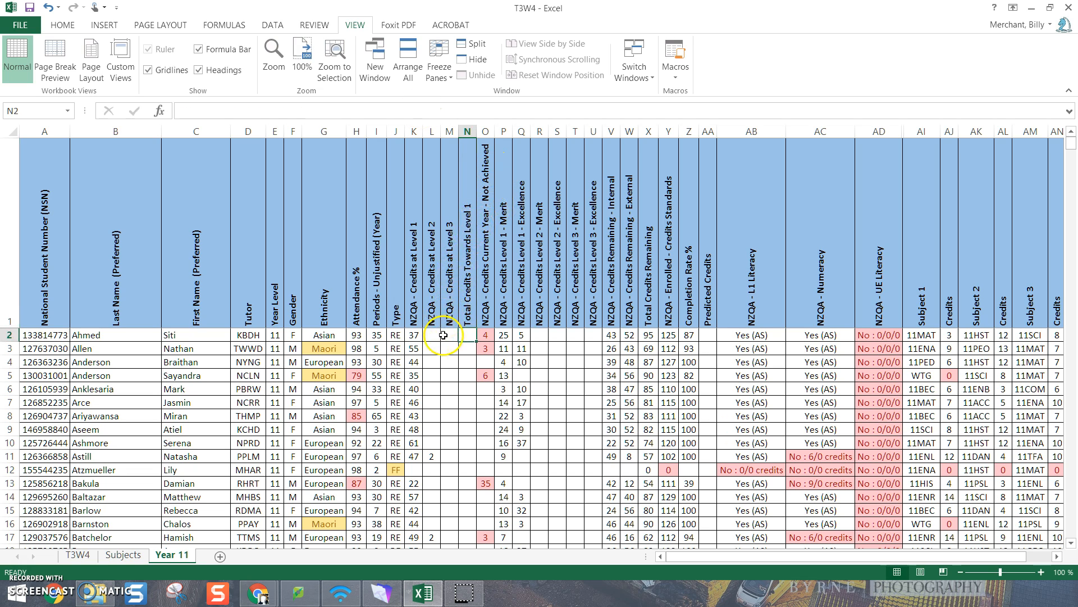
Enter the formula =M2+L2+K2 in cell N2 to total the first student's Level 1, 2 and 3 credits
text(=)
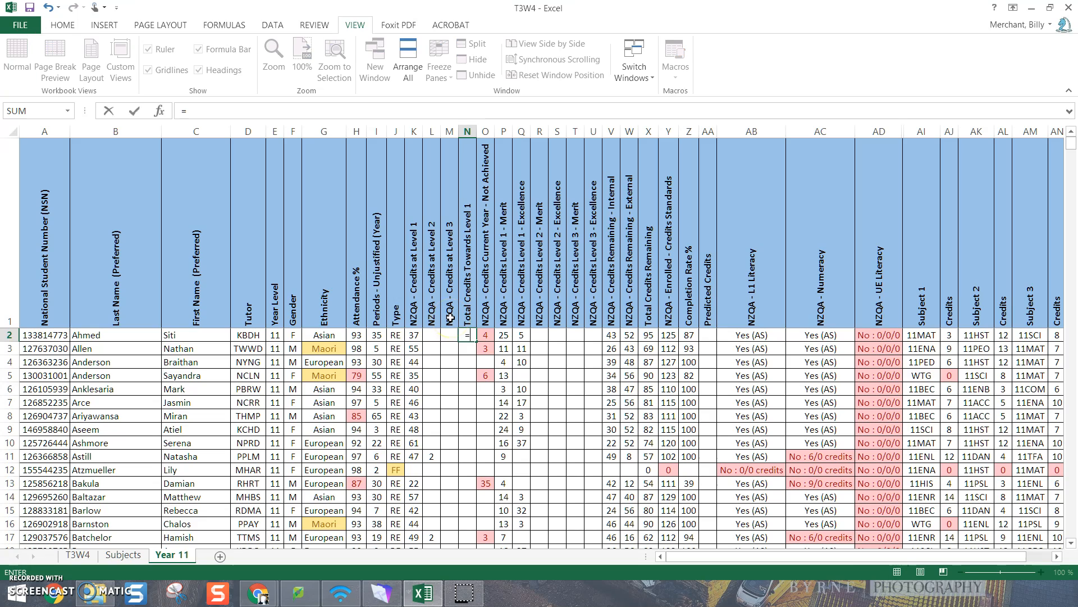
click(449, 335)
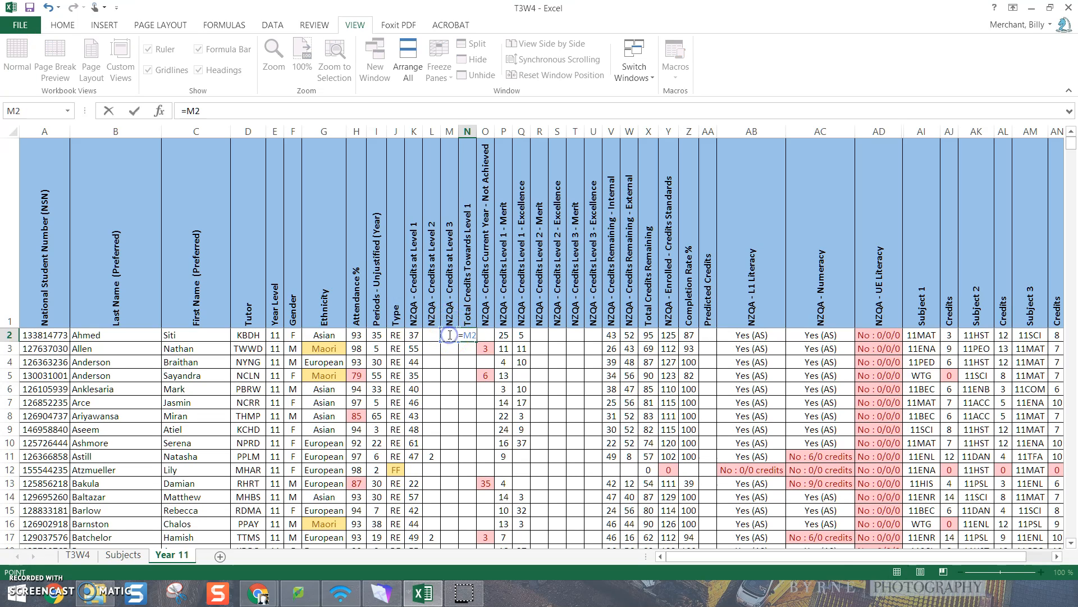
text(+)
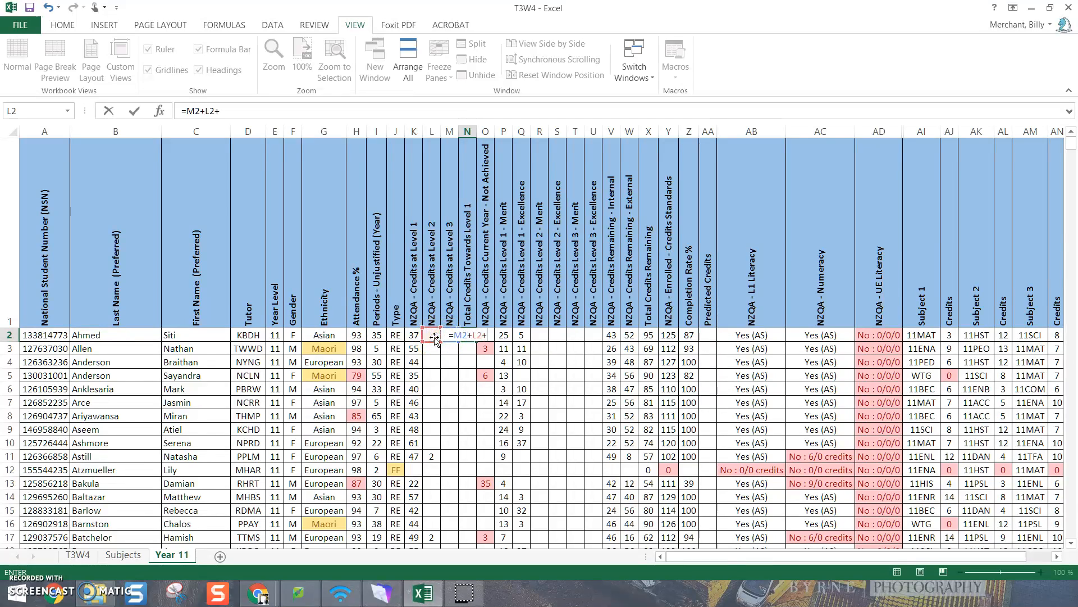
click(415, 335)
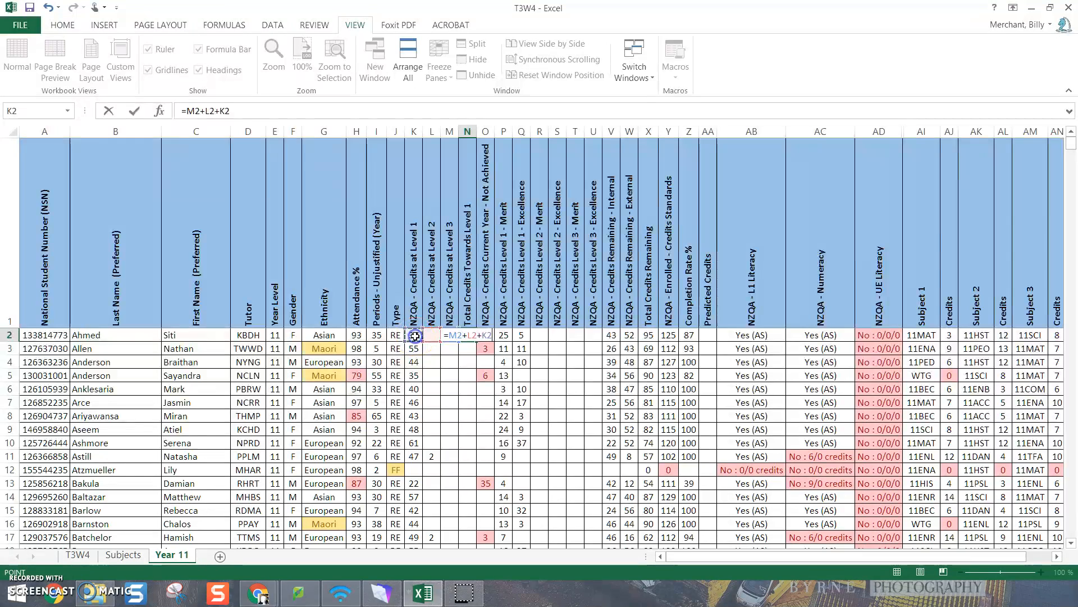
key(Return)
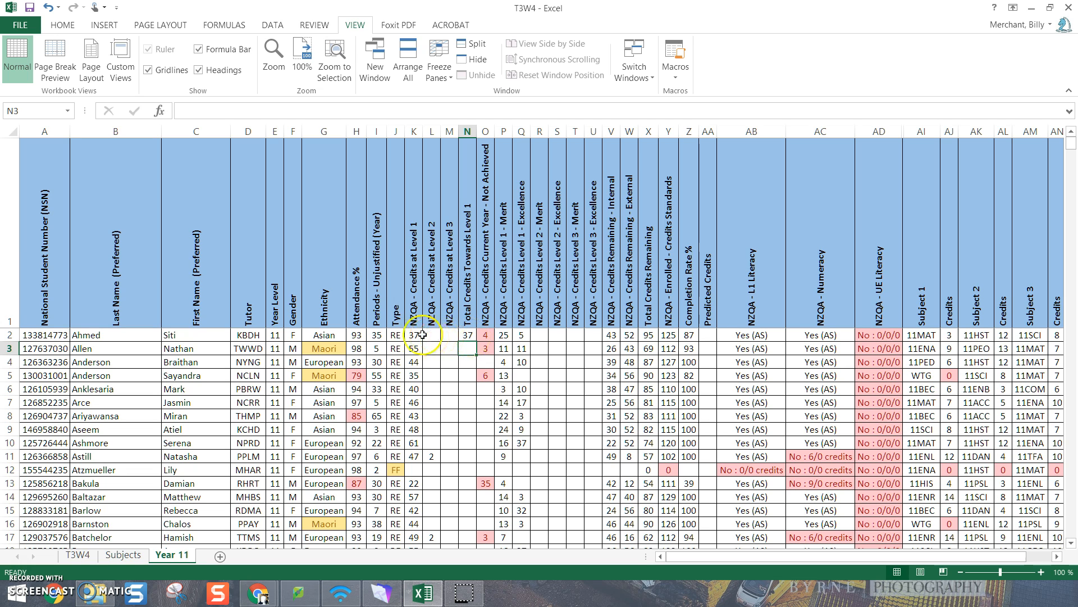
Fill the total credits formula from N2 down to all student rows and check the totals
click(466, 335)
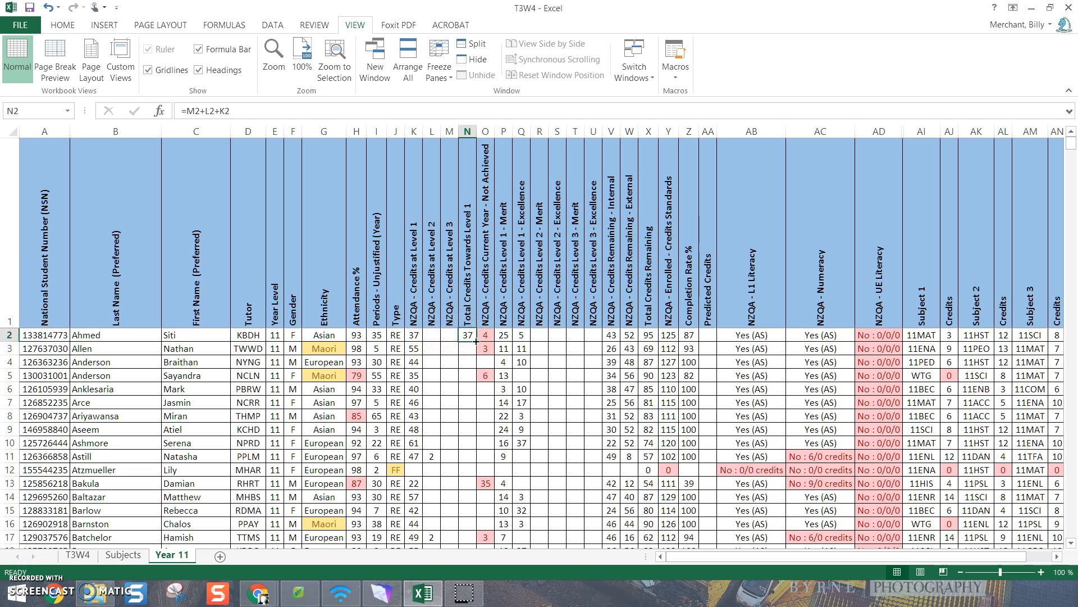
double_click(476, 341)
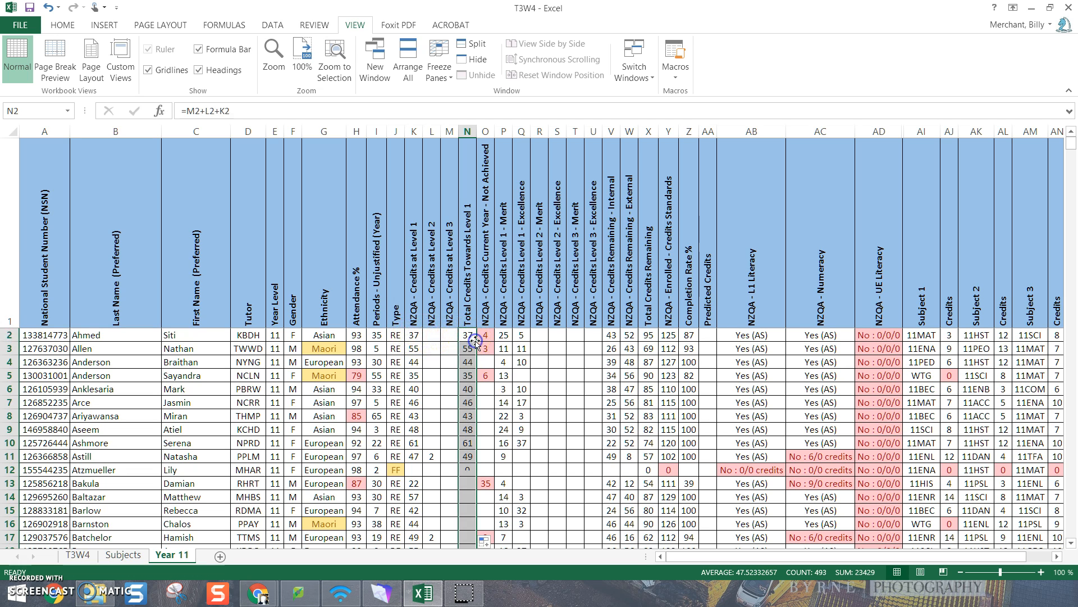
click(408, 457)
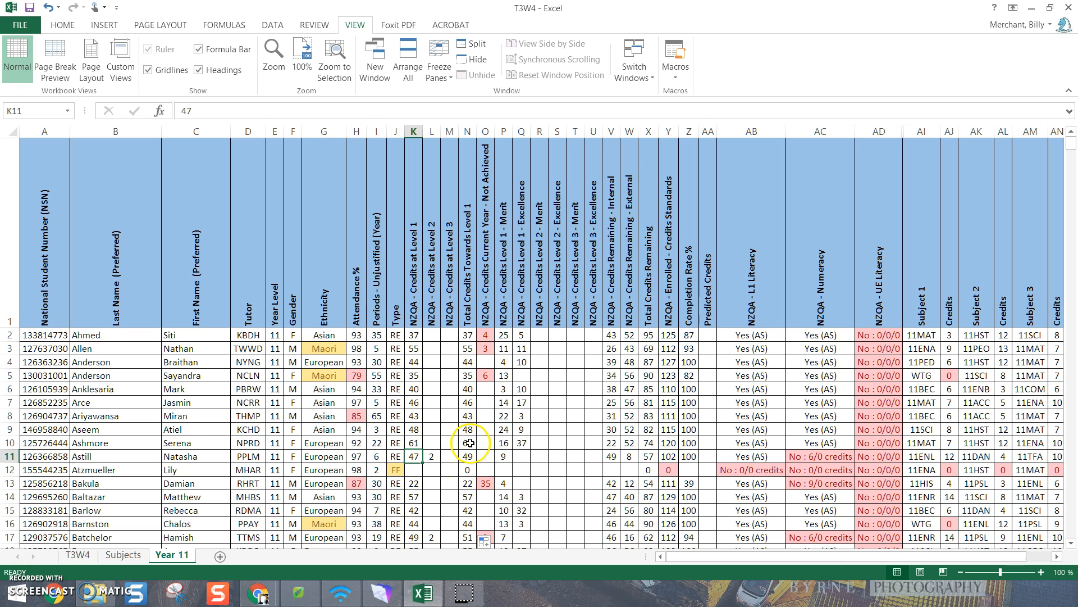
scroll(466, 449, down, 4)
scroll(468, 470, up, 4)
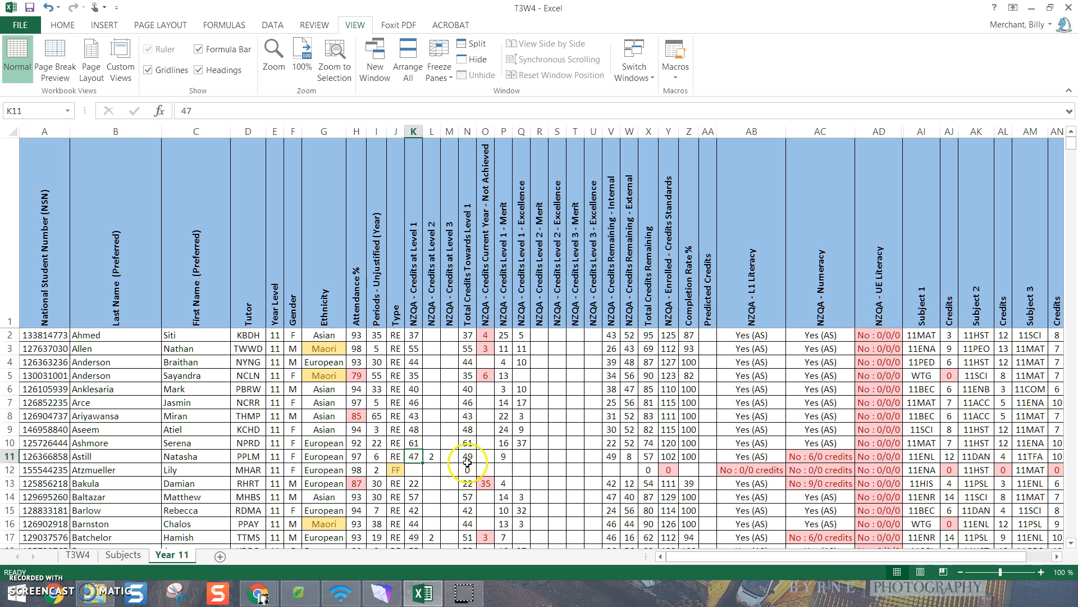
Highlight values greater than 79 in the Total Credits Towards Level 1 column with Green Fill with Dark Green Text
click(467, 132)
click(63, 25)
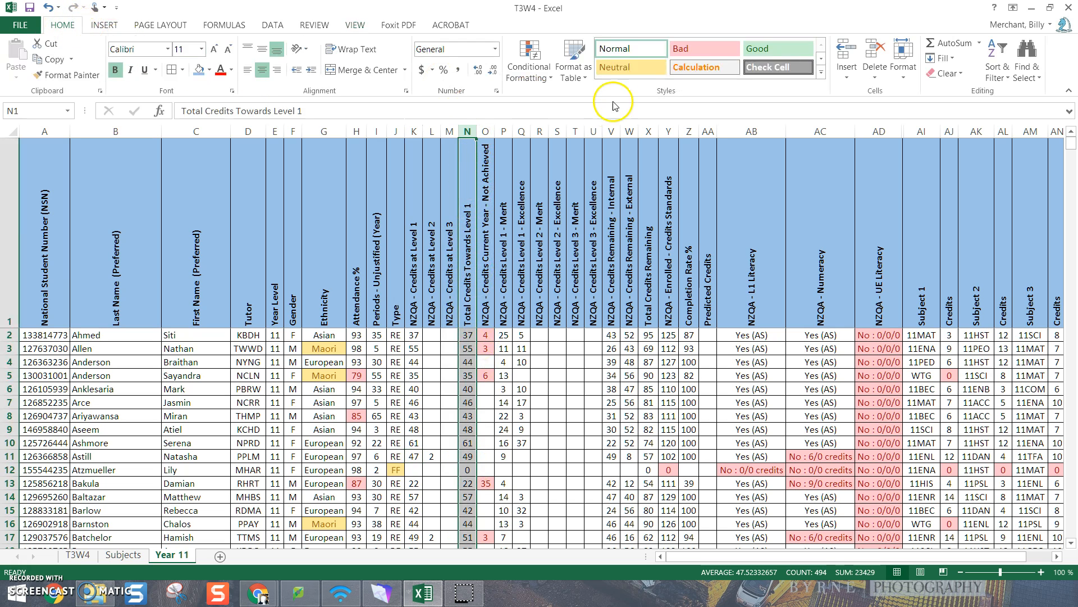
click(529, 62)
mouse_move(582, 100)
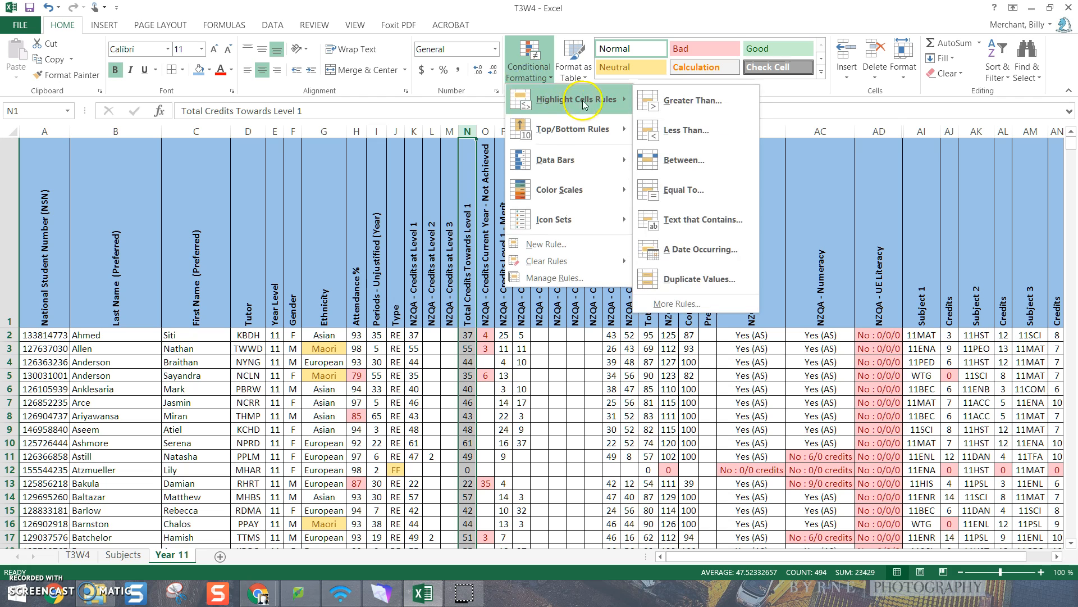
click(685, 101)
text(79)
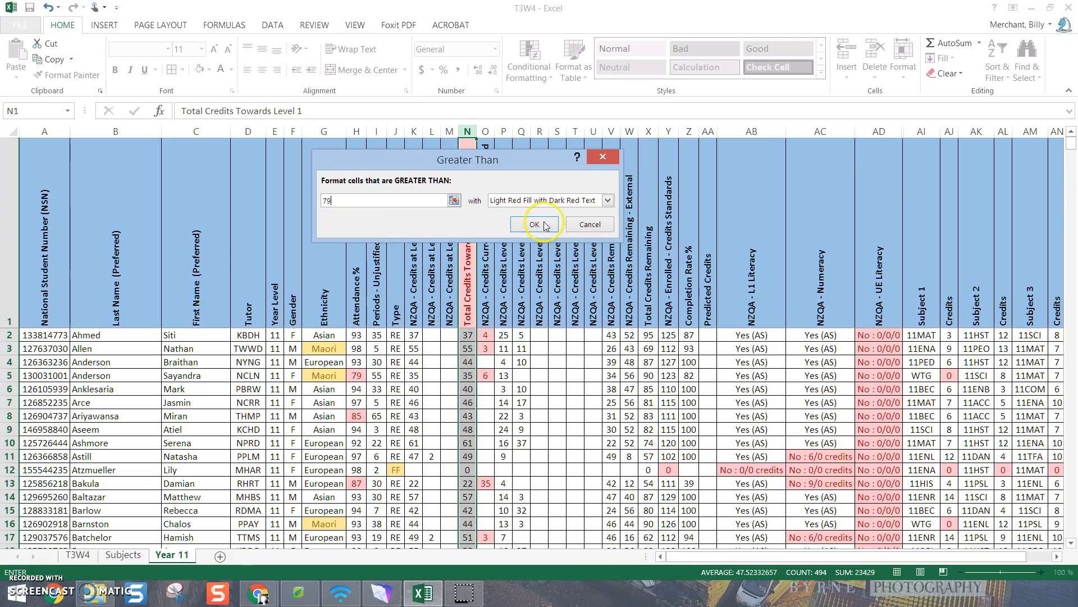
click(608, 201)
click(511, 234)
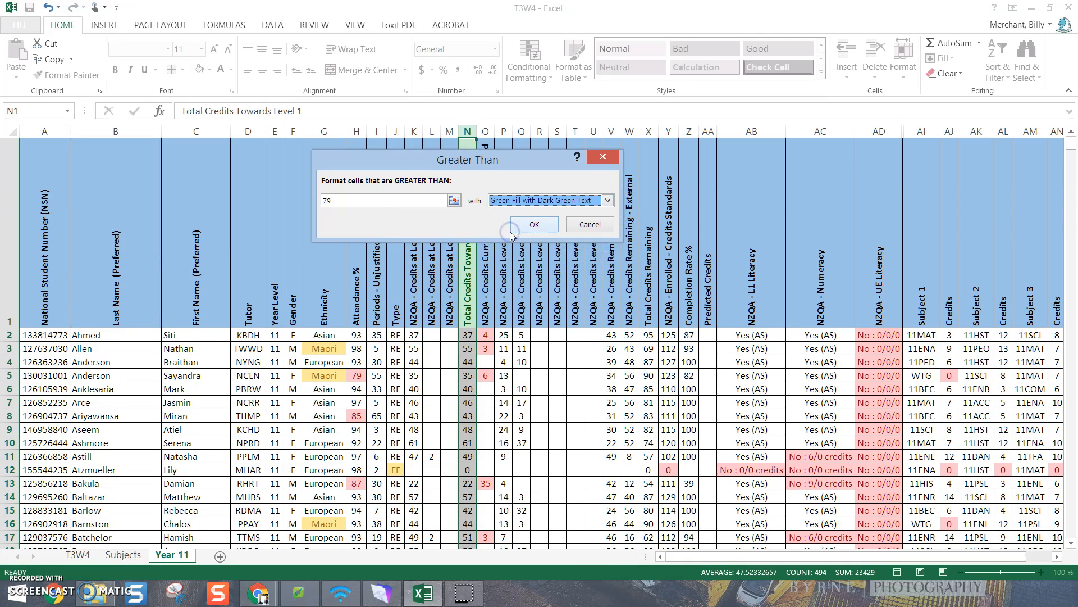
click(533, 225)
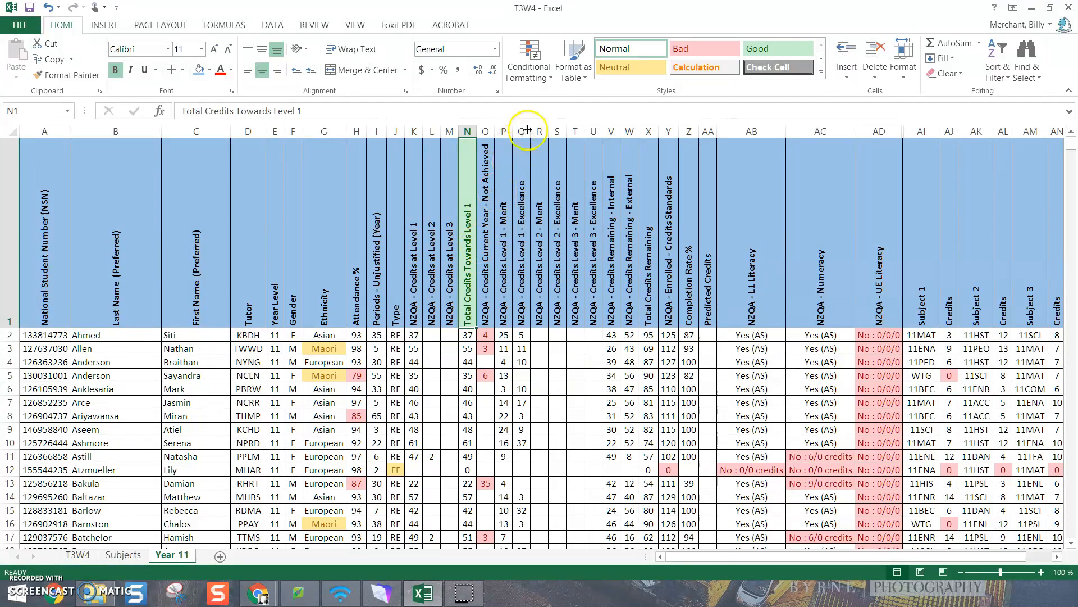
Clear the conditional formatting rules from heading cell N1 only, and check the highlighting on totals further down the column
click(539, 72)
mouse_move(560, 169)
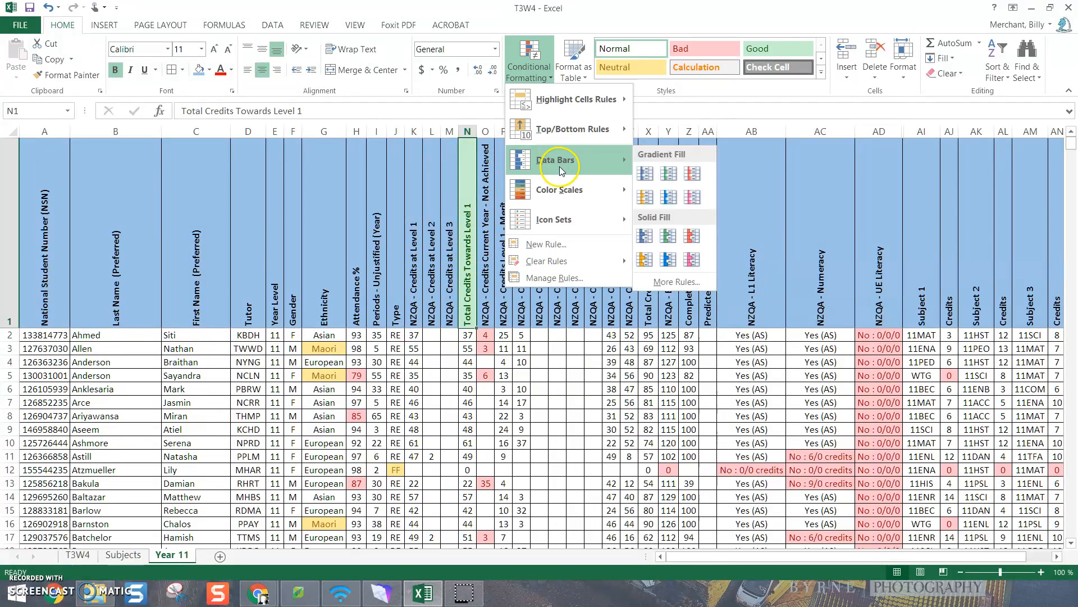
mouse_move(607, 261)
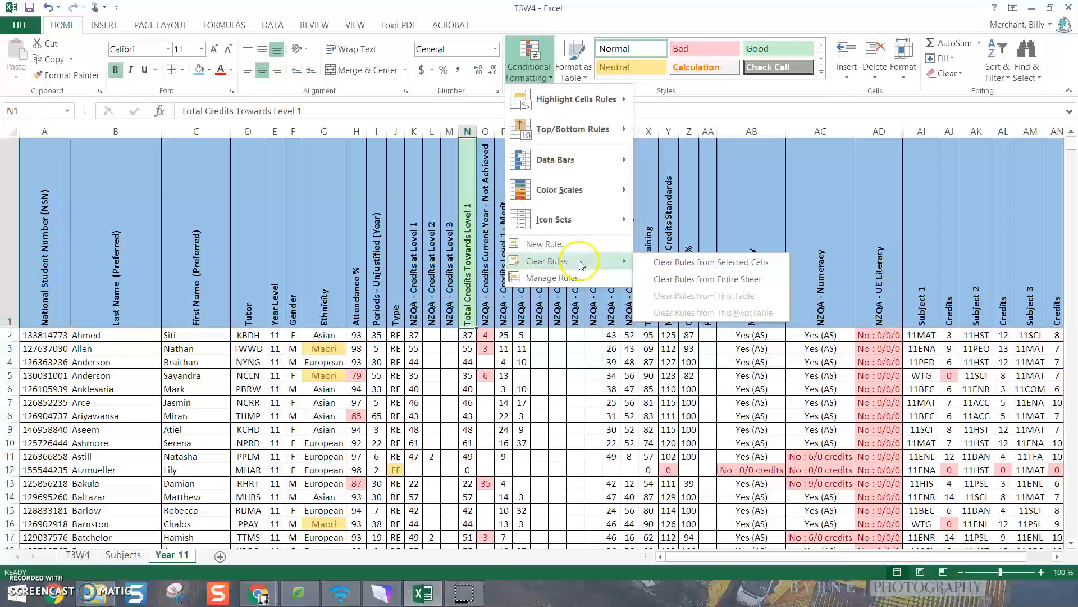
click(688, 262)
scroll(462, 433, down, 7)
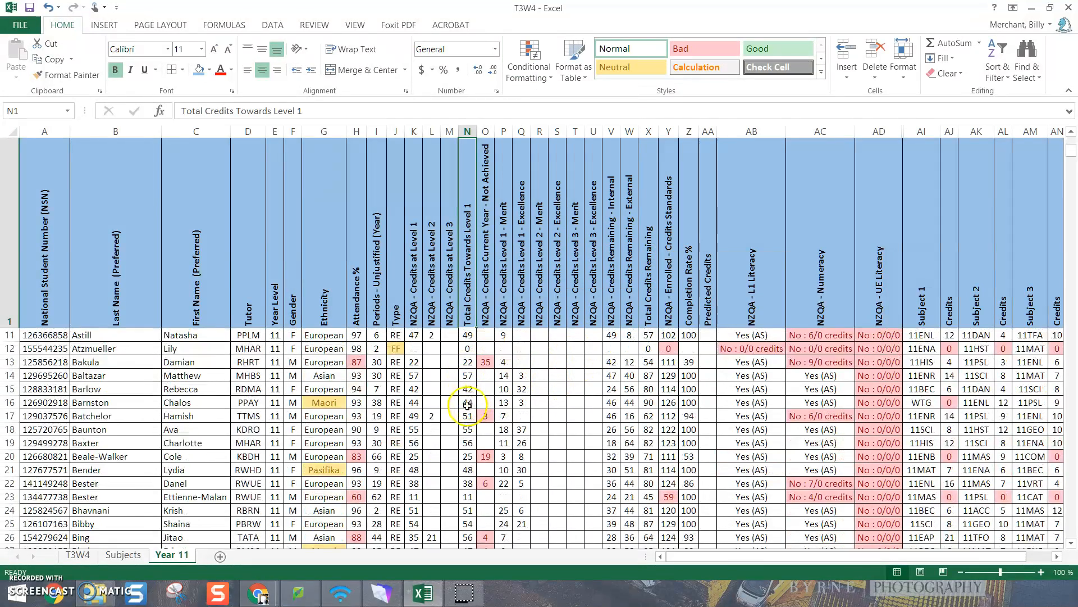
scroll(461, 438, down, 4)
click(467, 416)
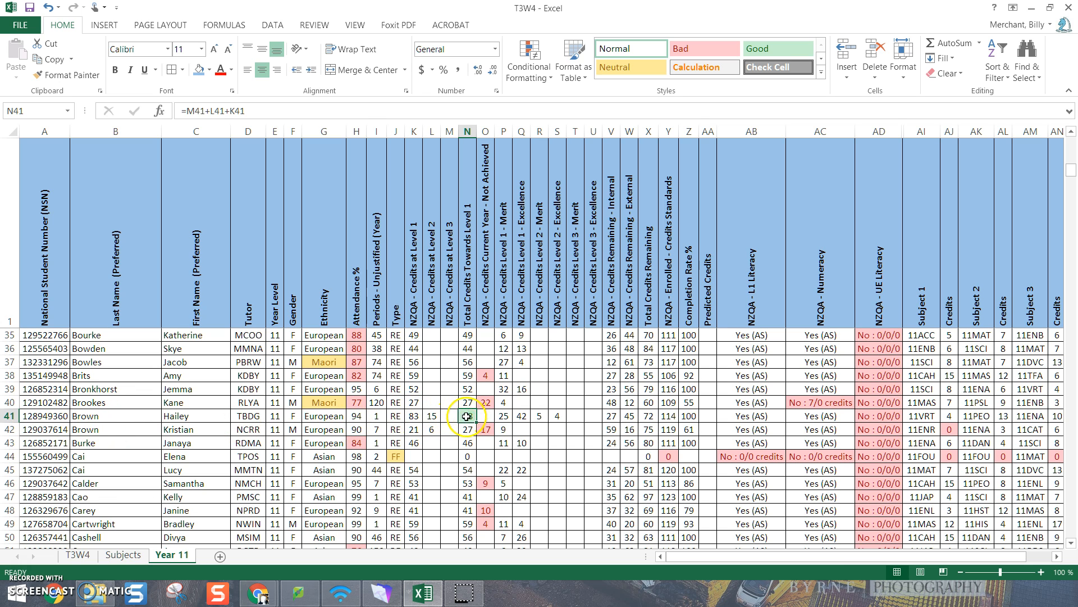
scroll(470, 433, up, 11)
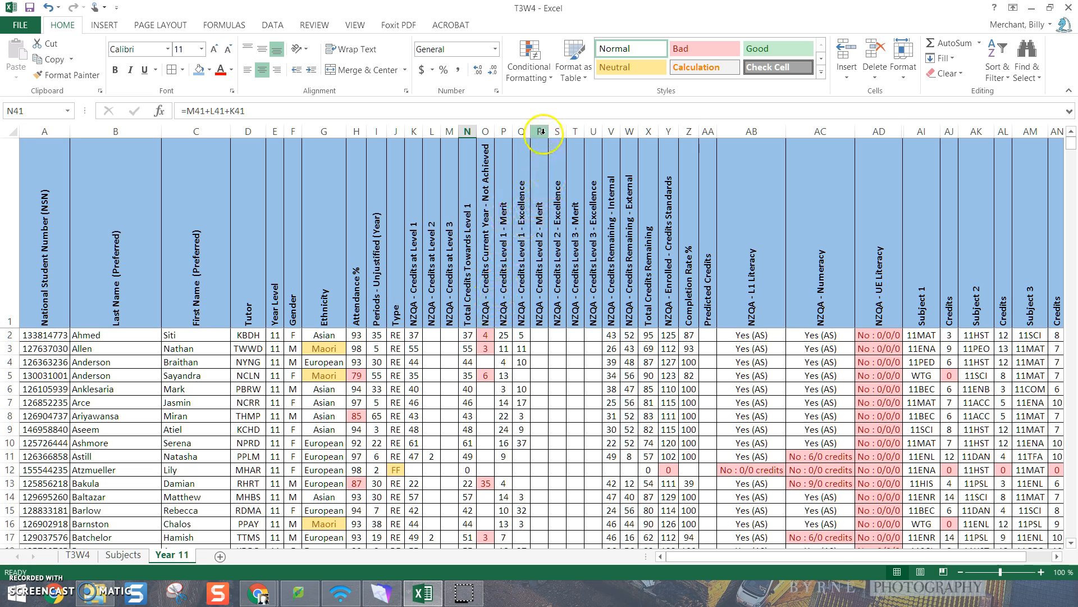
Delete columns R to U, which hold the Level 2 and Level 3 Merit and Excellence credits
drag(541, 132, 589, 140)
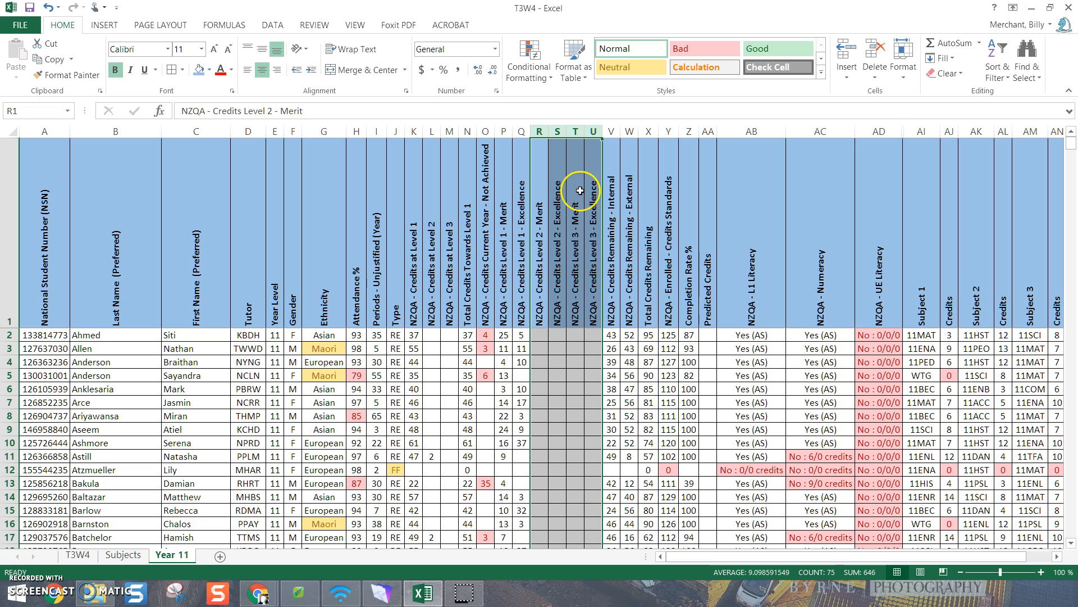
right_click(576, 226)
click(607, 342)
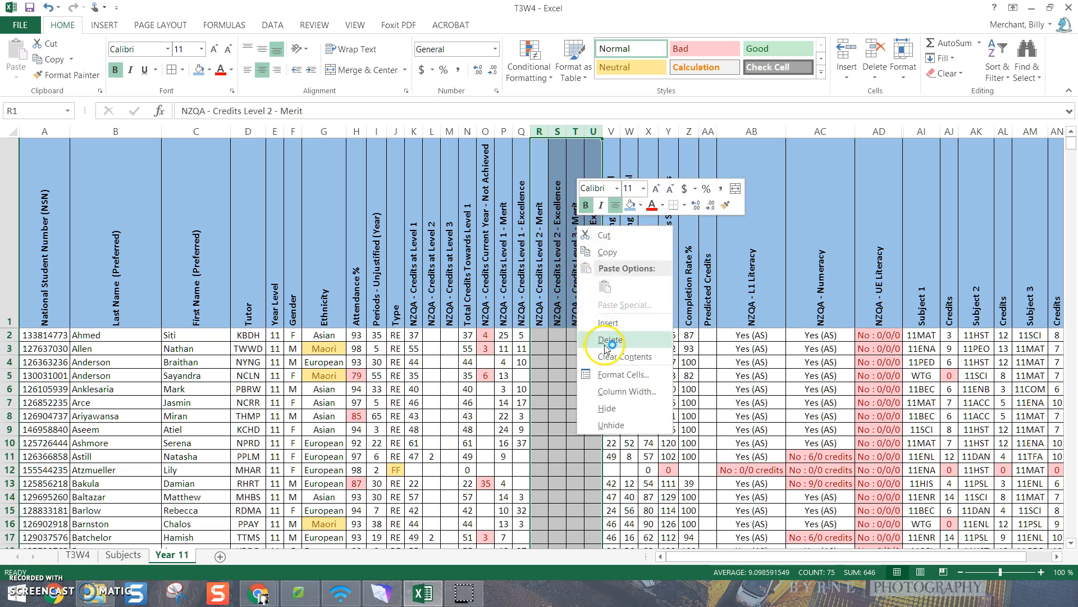
click(608, 341)
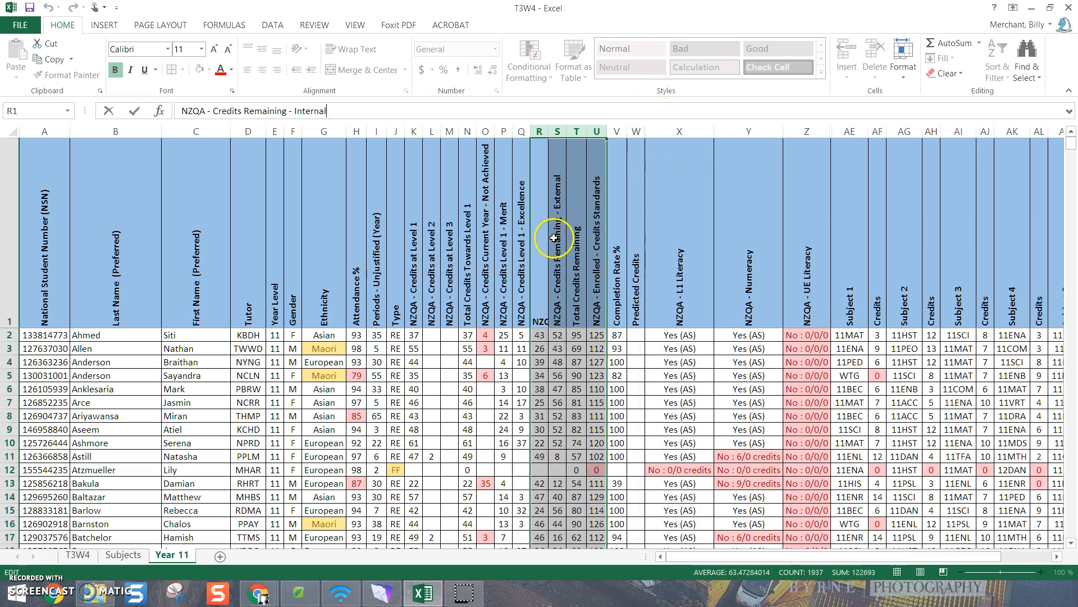
click(682, 377)
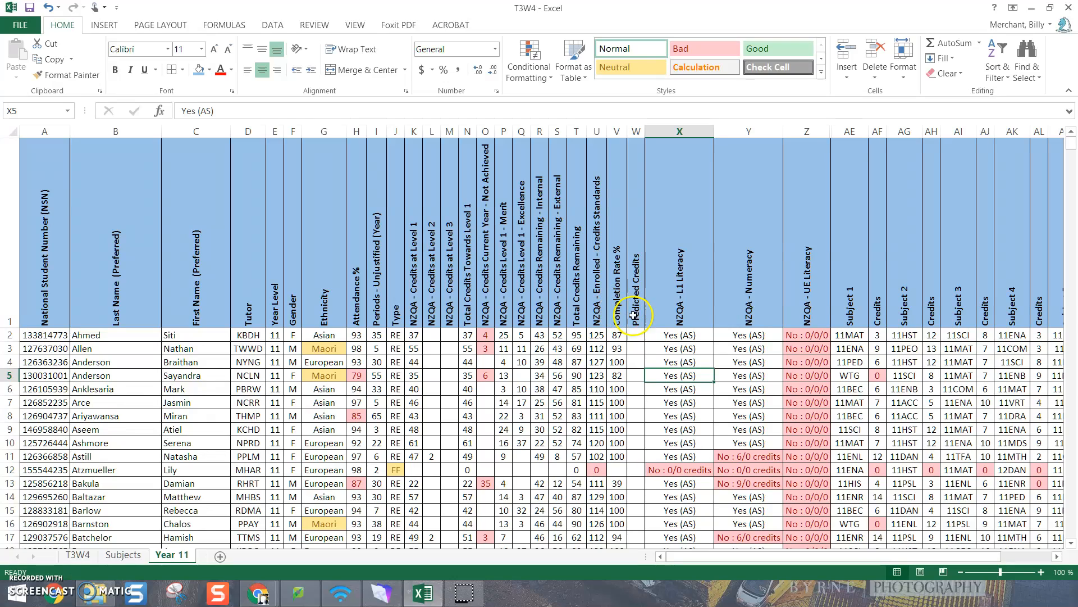
Enter the formula =((T2*V2)/100)+N2 in cell W2 to calculate the first student's predicted credits
click(637, 336)
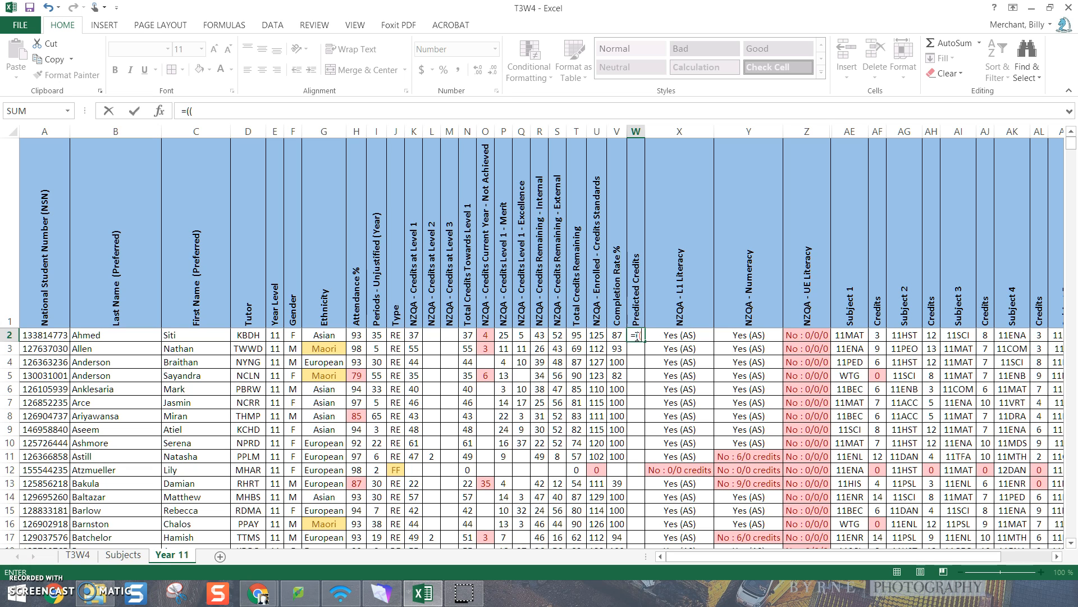
click(578, 335)
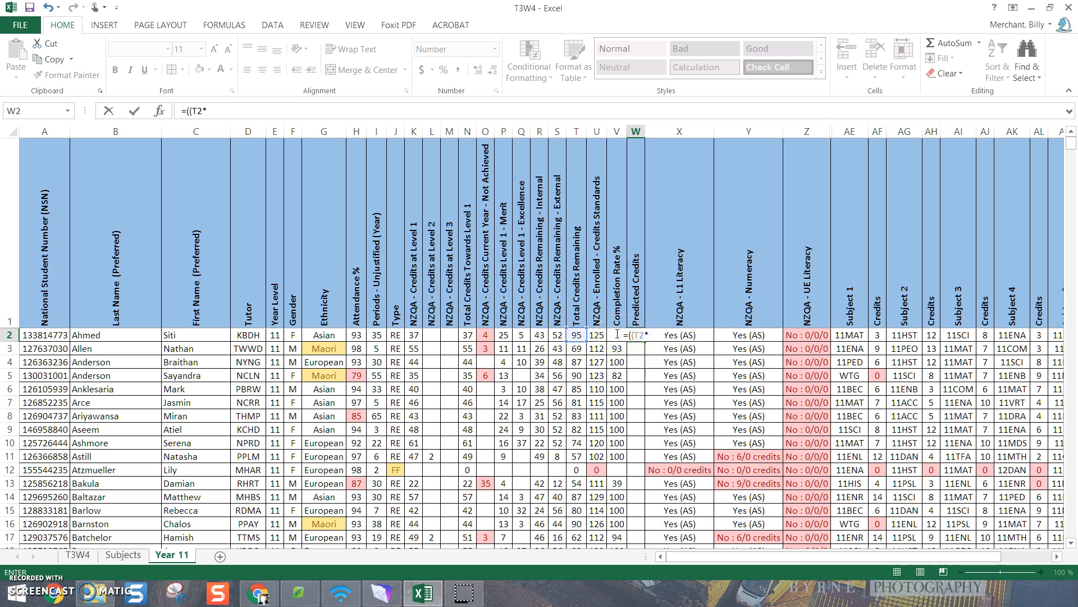
text(V2)/100)+)
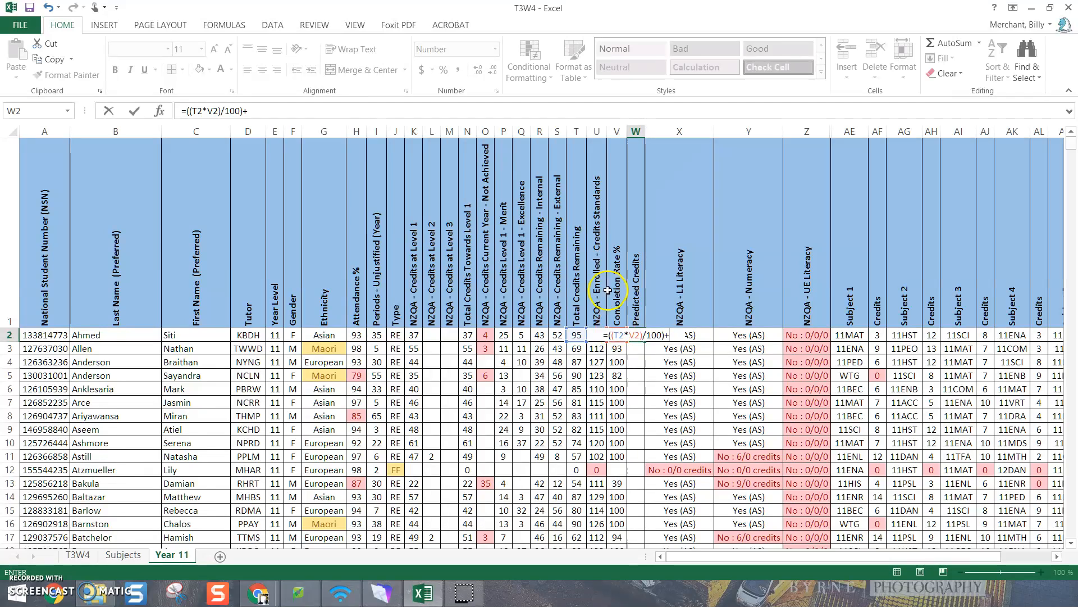
click(467, 334)
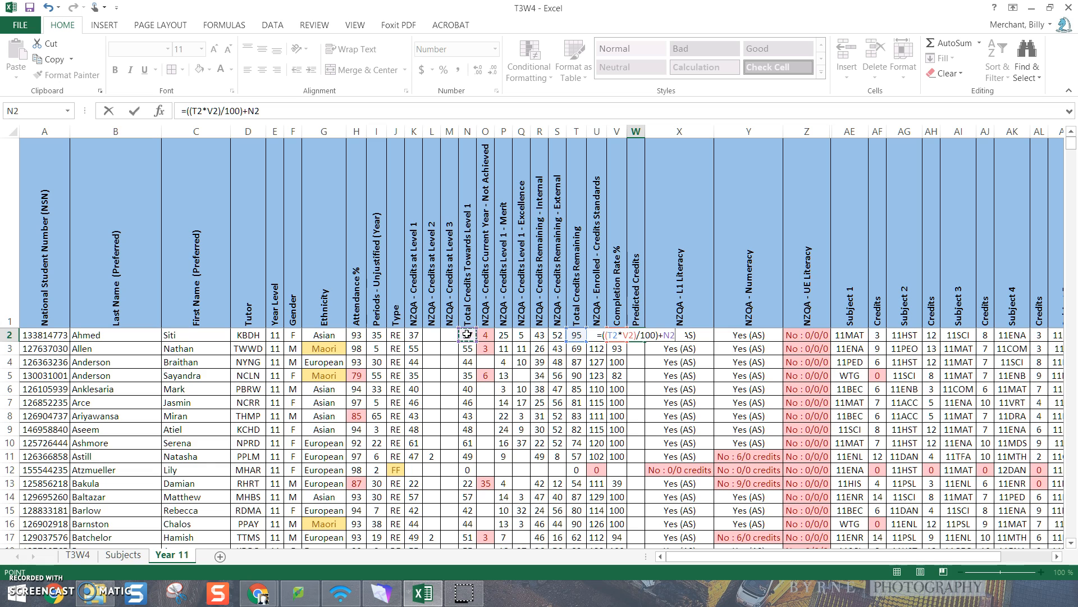
key(Return)
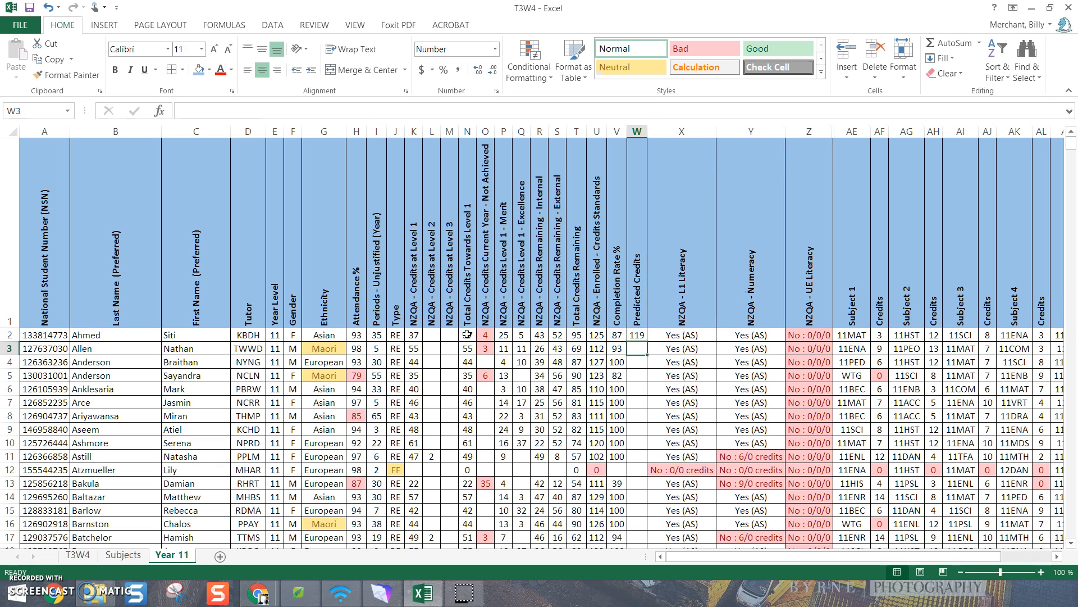
Fill the predicted credits formula from W2 down to all student rows and check the results
click(639, 335)
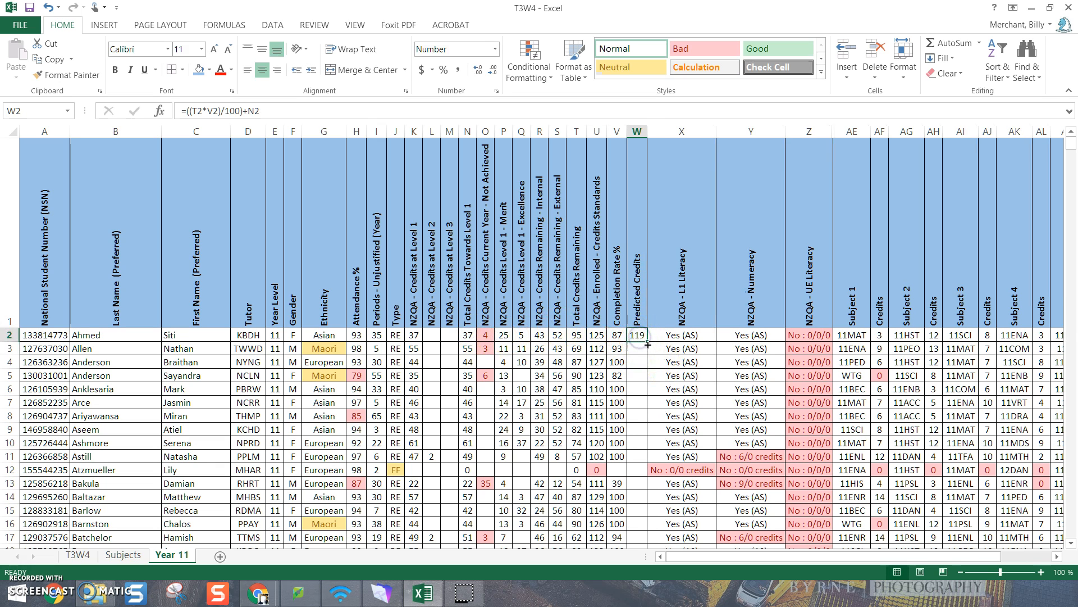
double_click(648, 344)
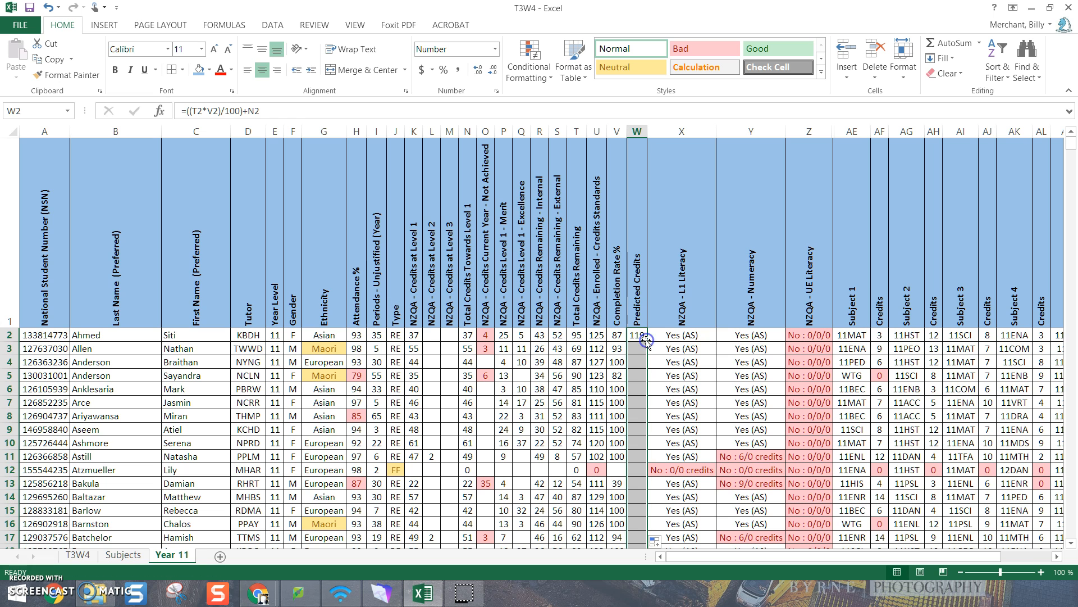
click(639, 388)
scroll(638, 364, down, 1)
scroll(638, 364, up, 1)
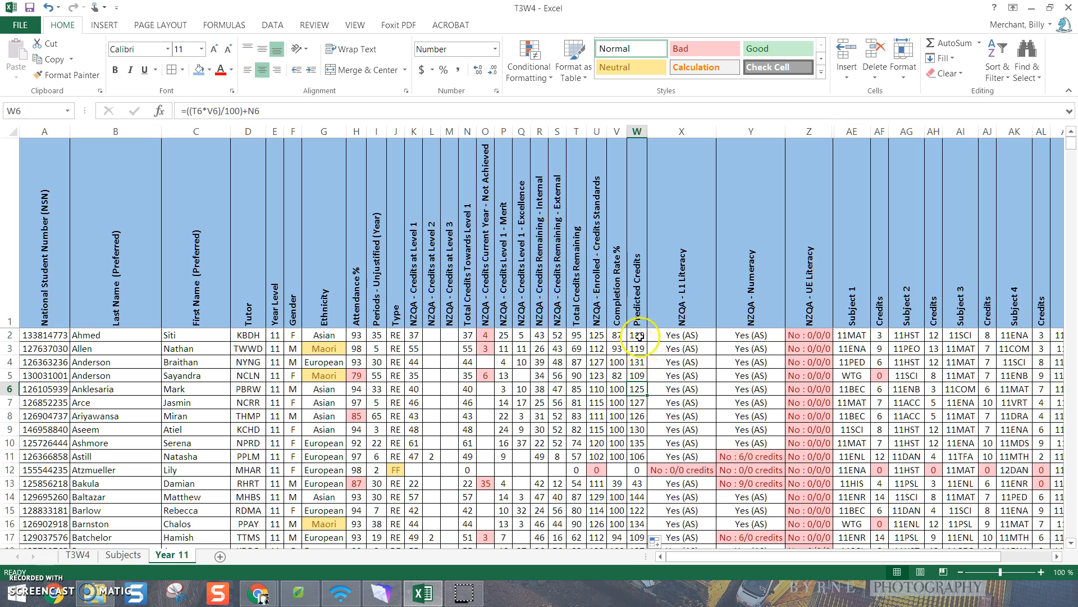
Highlight Predicted Credits values in column W that are less than 80 with Light Red Fill with Dark Red Text
click(638, 131)
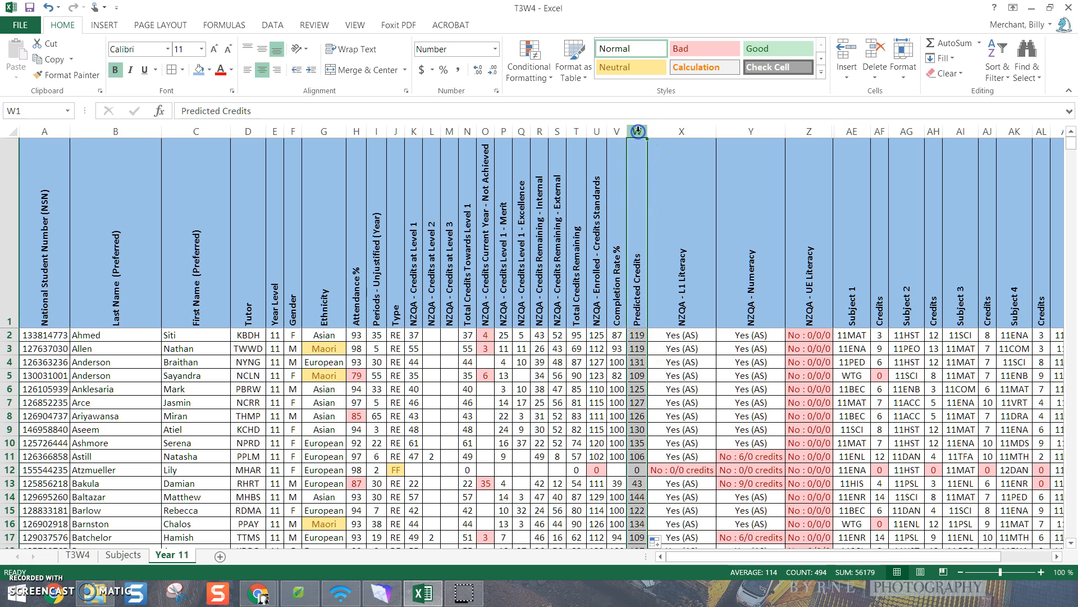
click(529, 65)
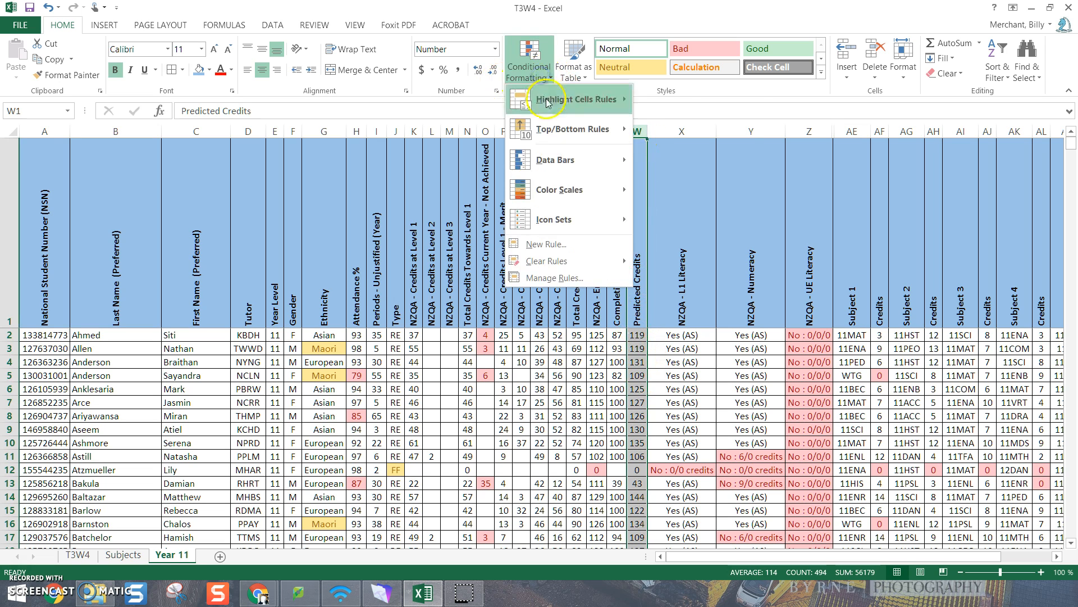
mouse_move(547, 102)
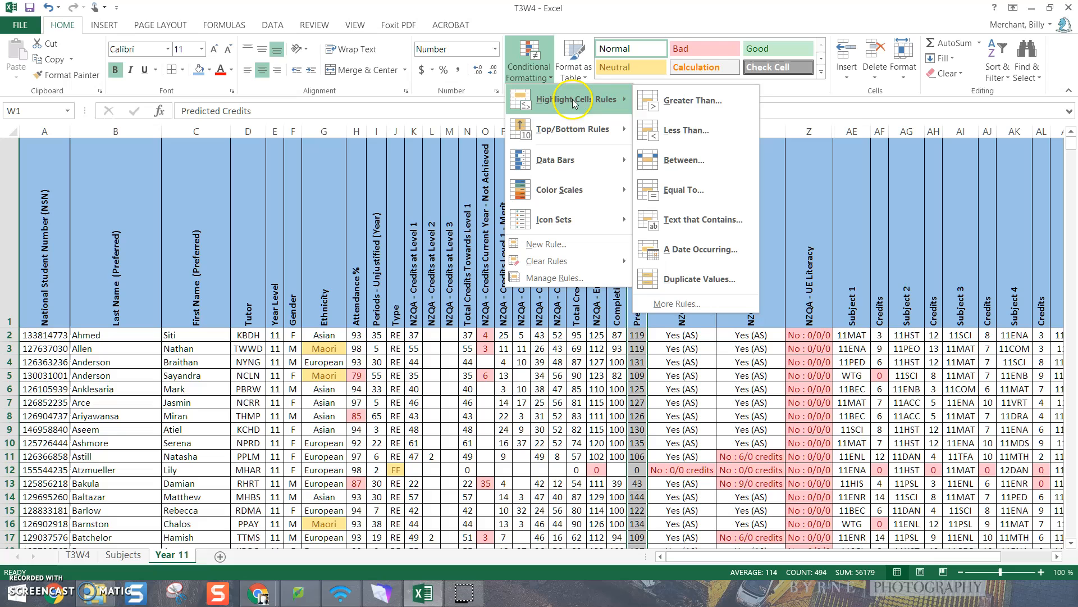
click(690, 126)
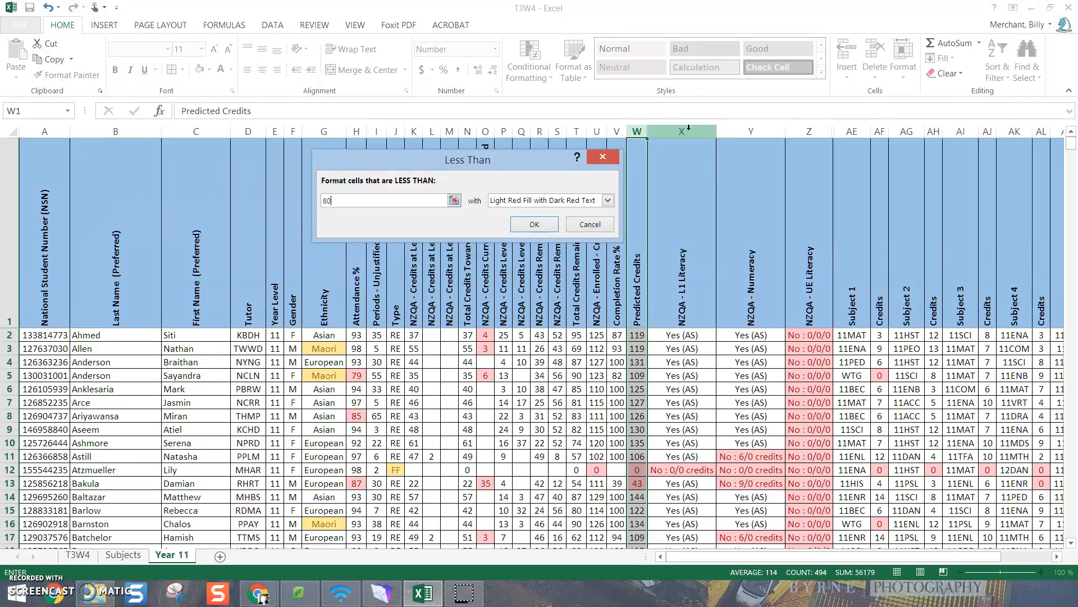
click(535, 224)
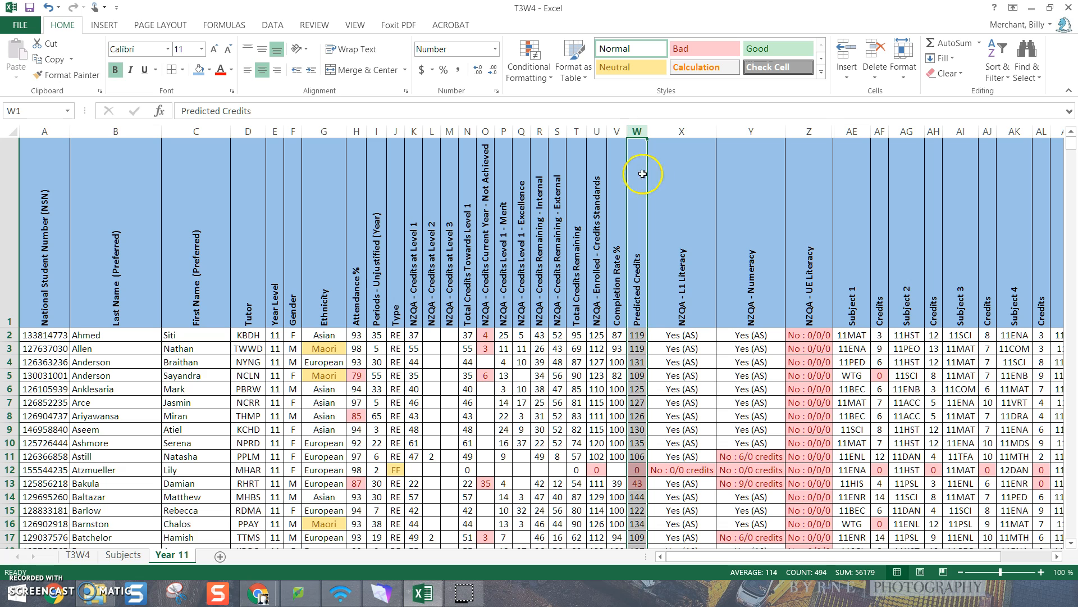
click(689, 436)
Sort all student rows by Predicted Credits from largest to smallest and check the highlighting on the low predictions
click(636, 131)
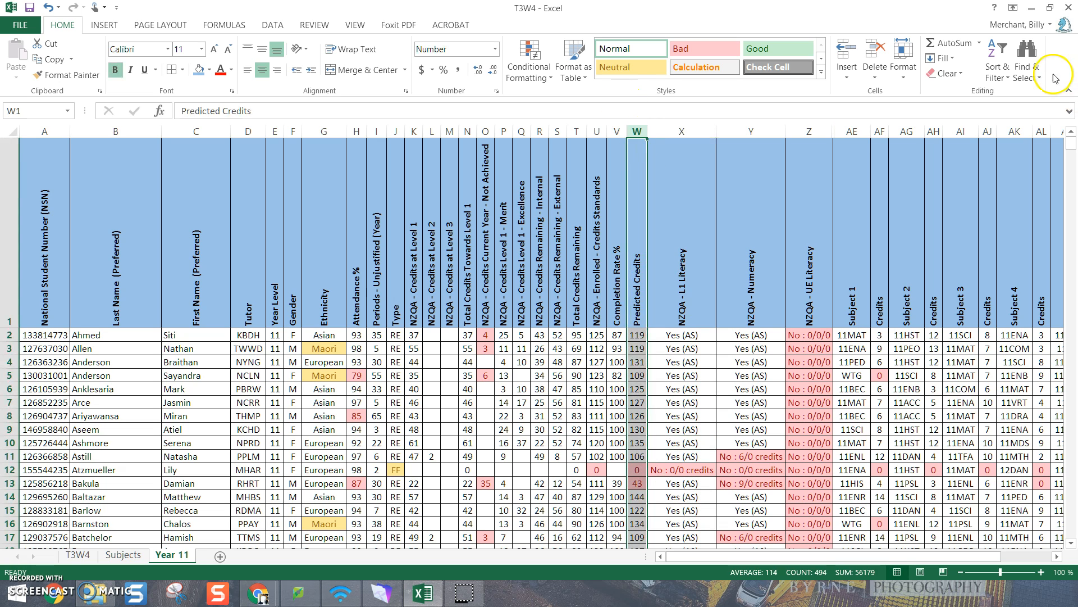
click(1003, 74)
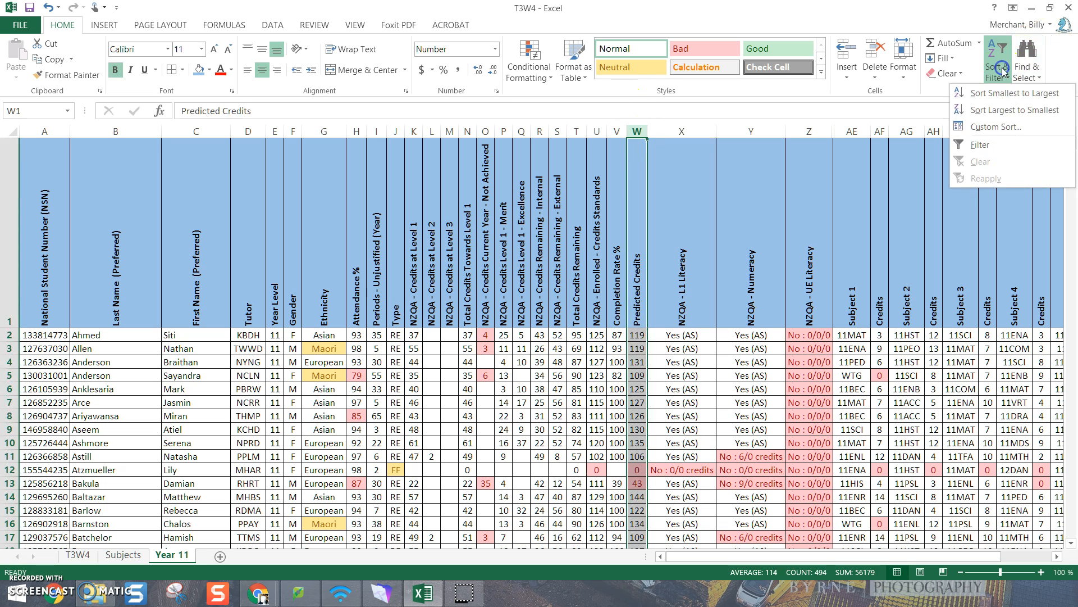
click(1003, 107)
click(528, 215)
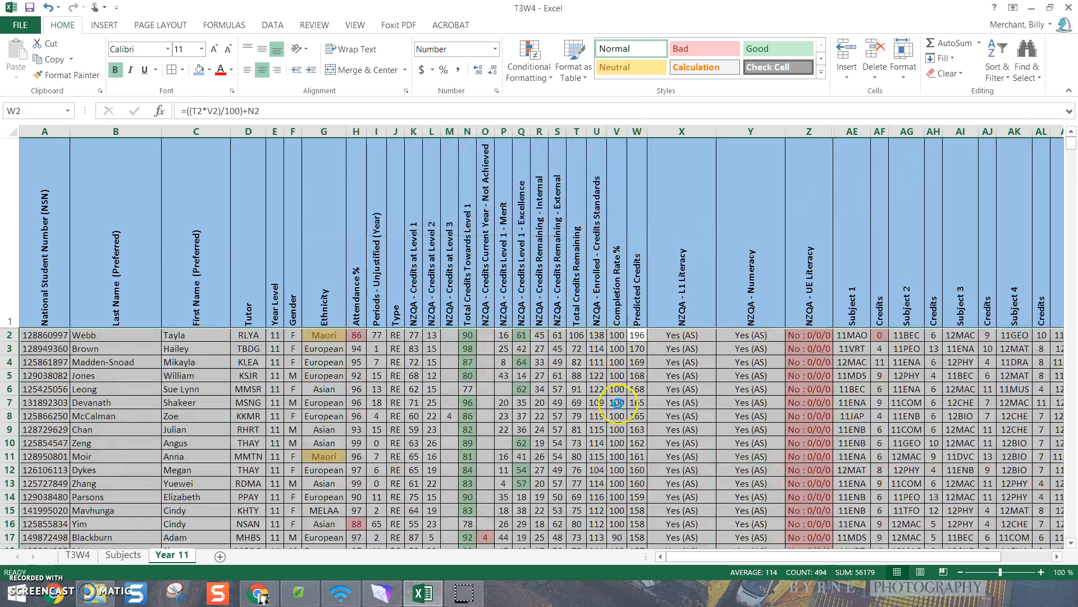
click(641, 387)
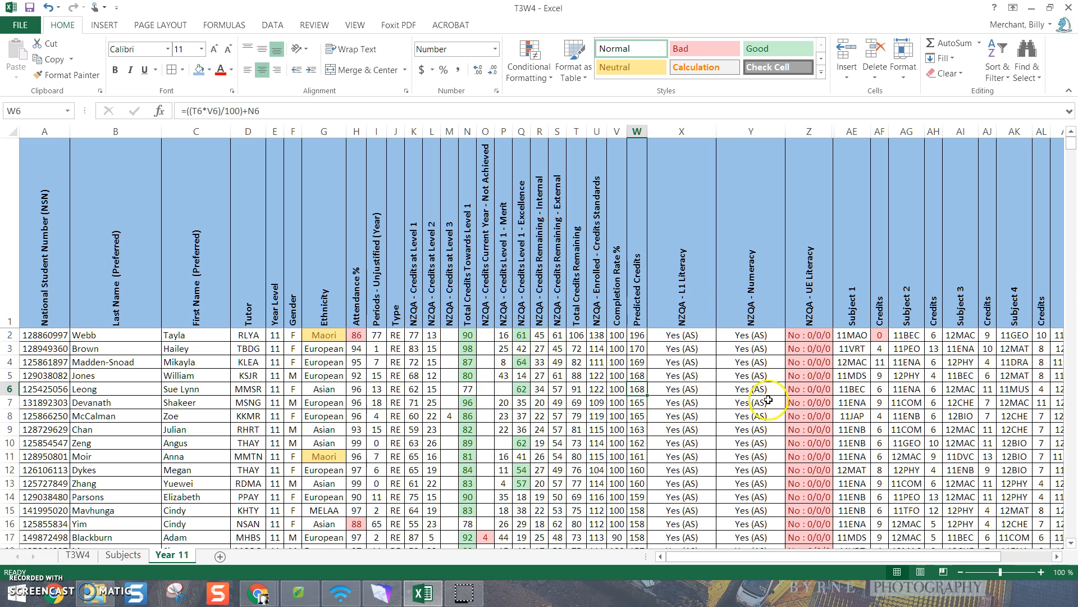
drag(1073, 156, 1072, 486)
scroll(651, 517, down, 3)
scroll(646, 382, down, 2)
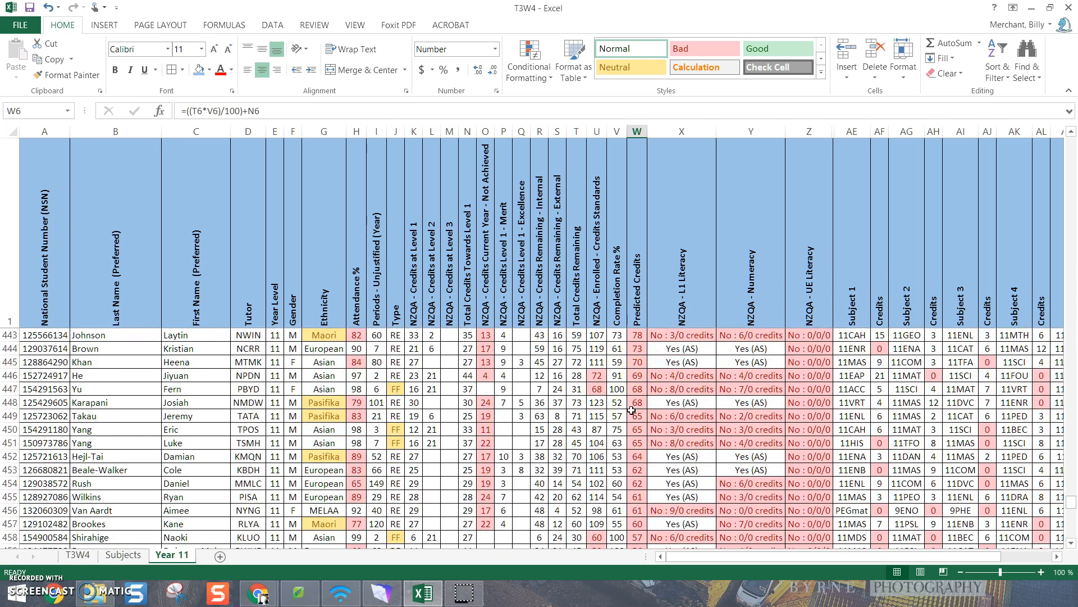
scroll(632, 410, up, 7)
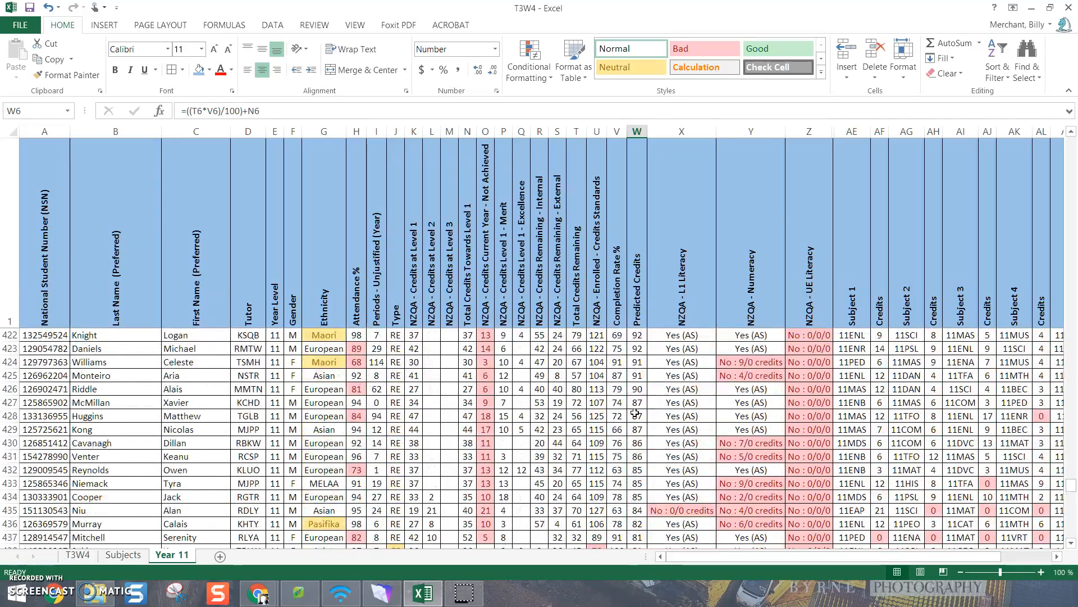
scroll(635, 413, up, 20)
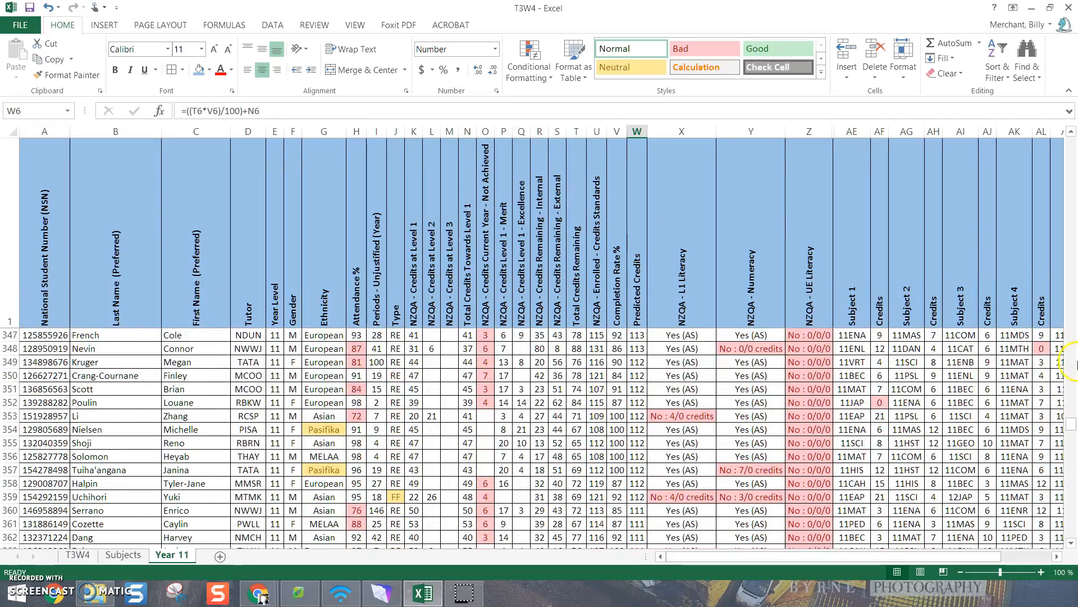
drag(1072, 424, 953, 161)
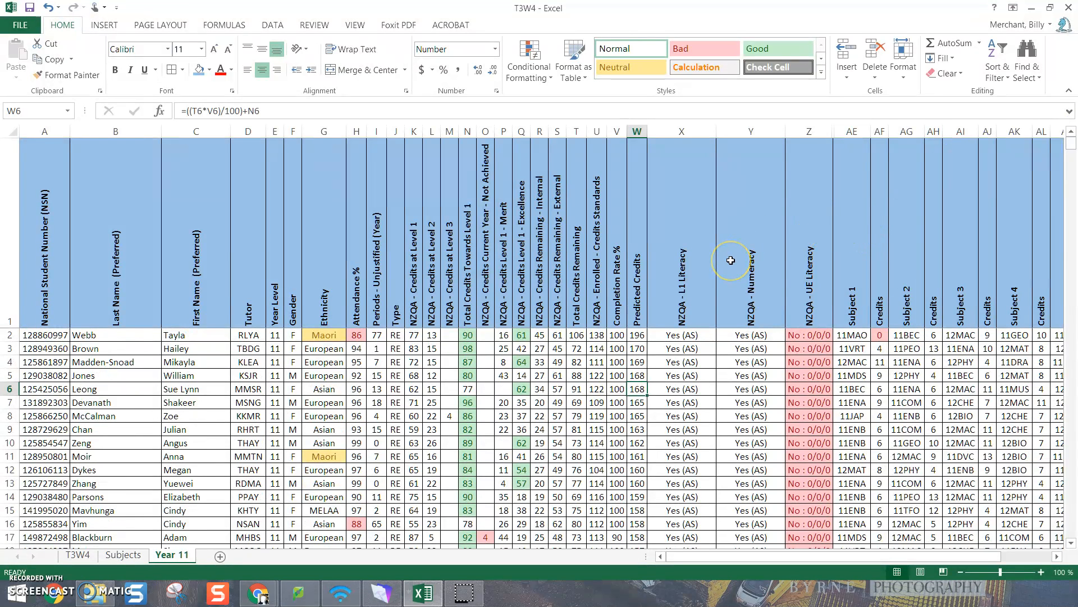
Turn on filtering for every column heading of the Year 11 sheet and check that it reaches the last subject columns
click(12, 133)
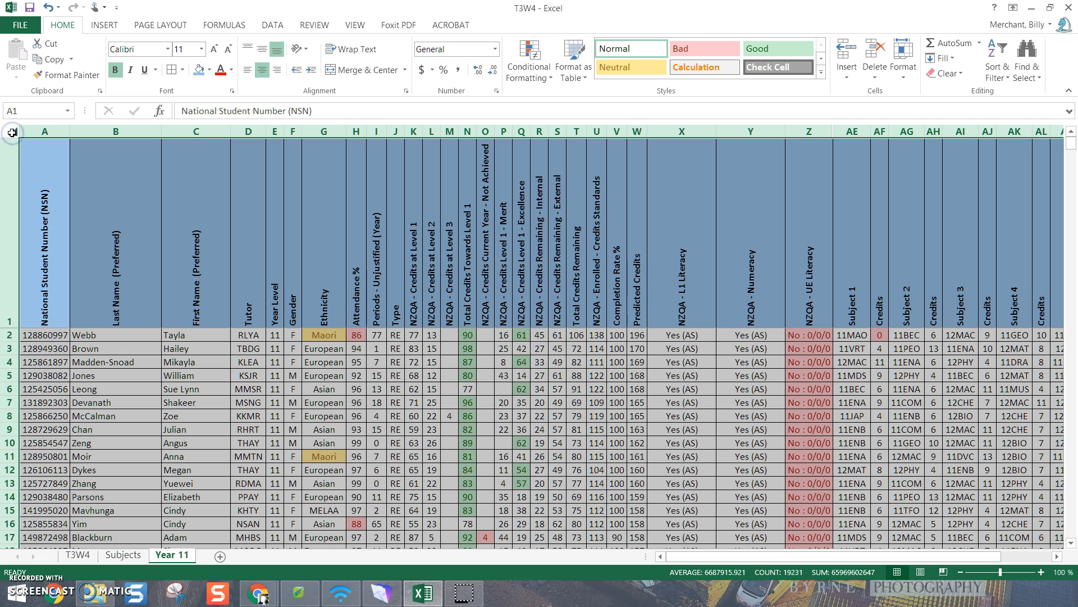
click(1007, 79)
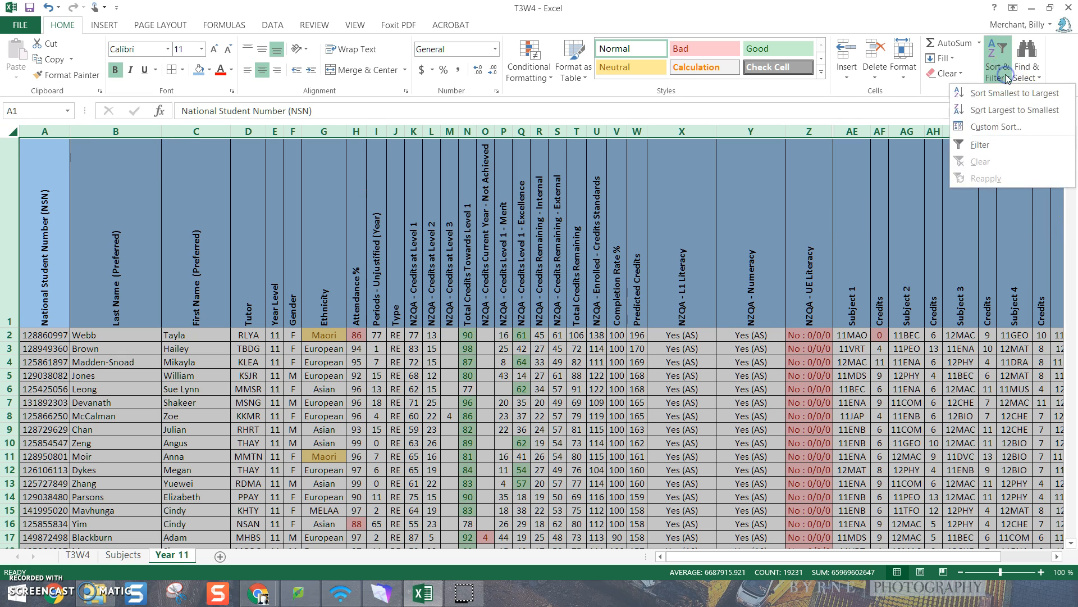
click(975, 146)
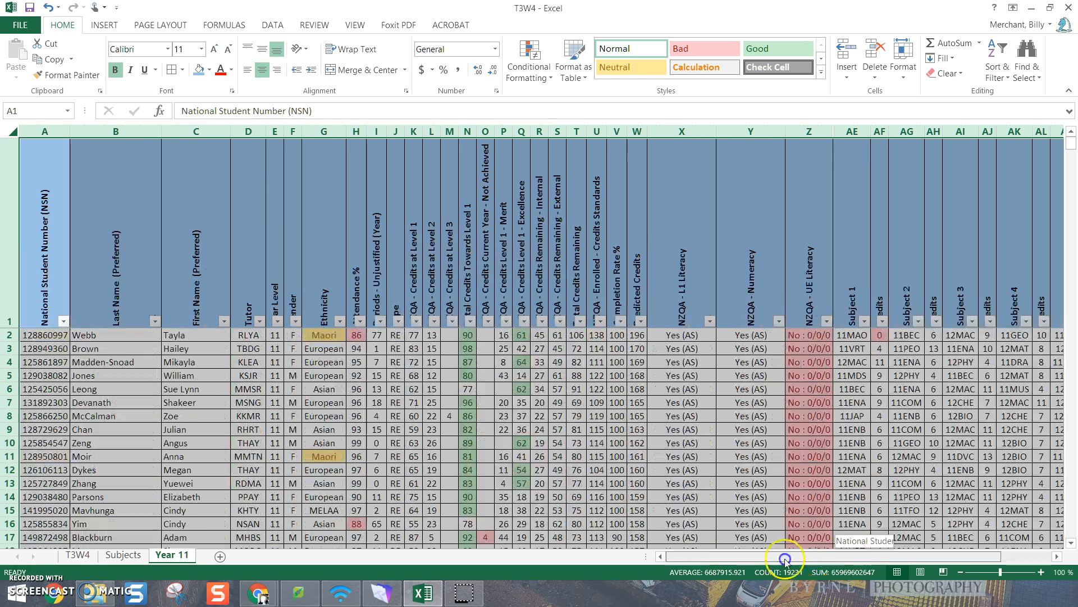
drag(857, 556, 760, 557)
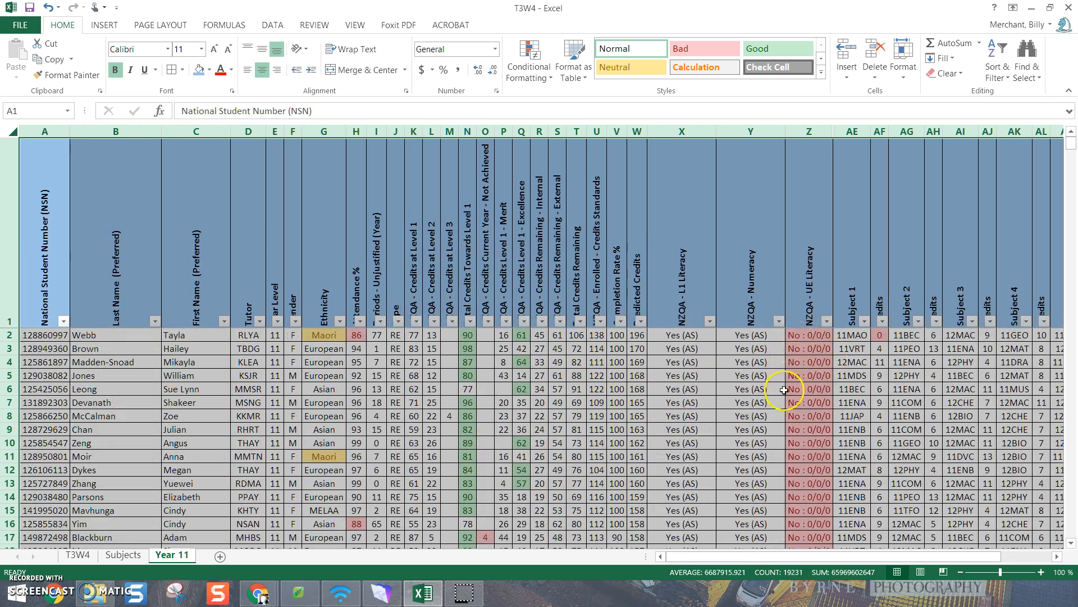
click(749, 416)
Align the text of heading row 1 vertically to the middle so the filter arrows do not cover it
click(9, 242)
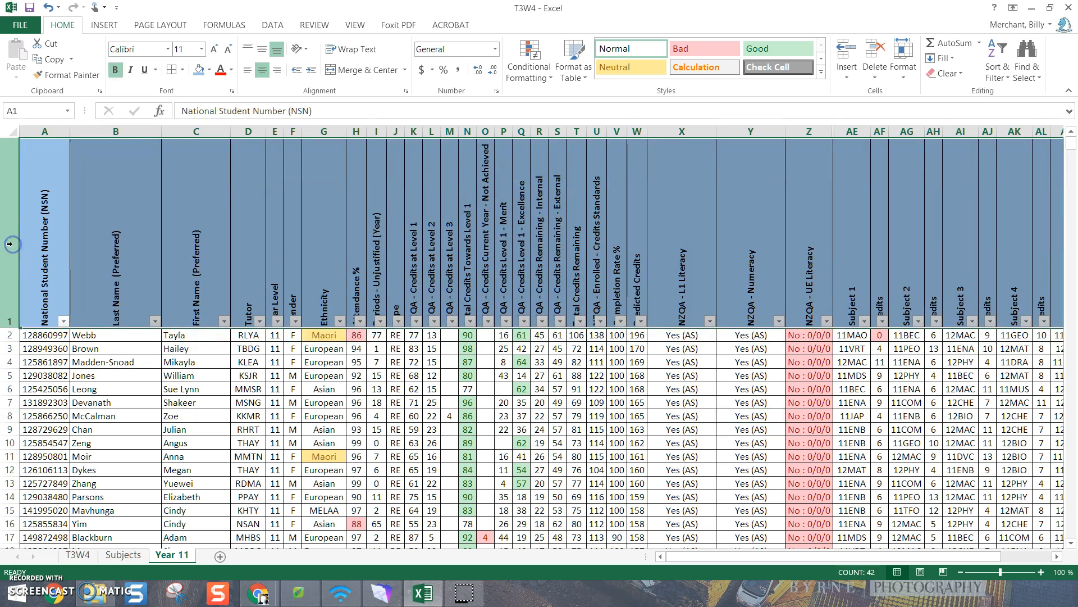
click(262, 51)
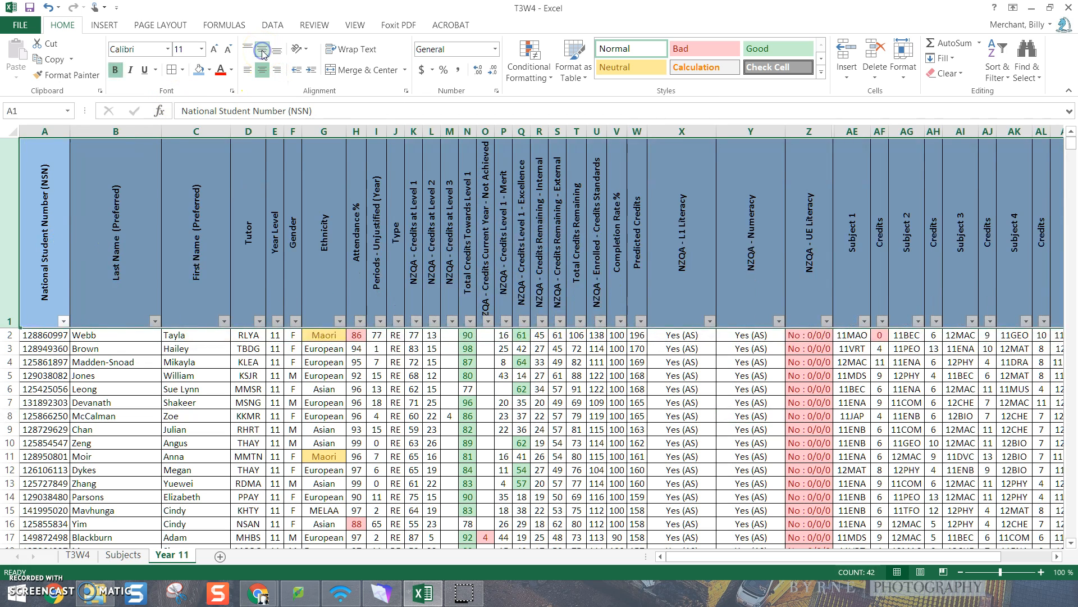
click(640, 375)
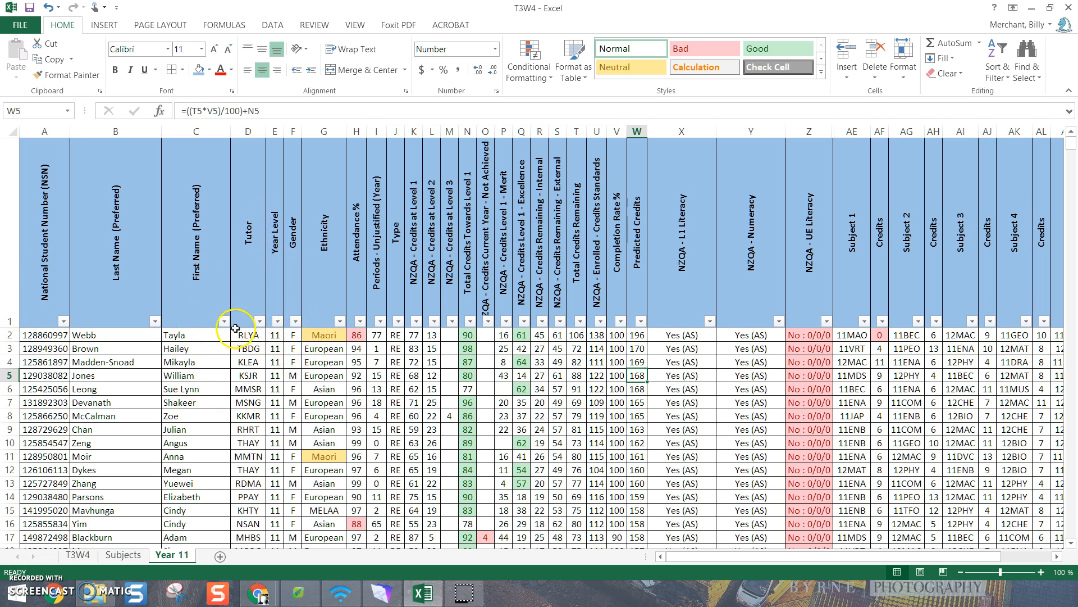
Filter the Tutor column to show only the students in KBDH
click(259, 321)
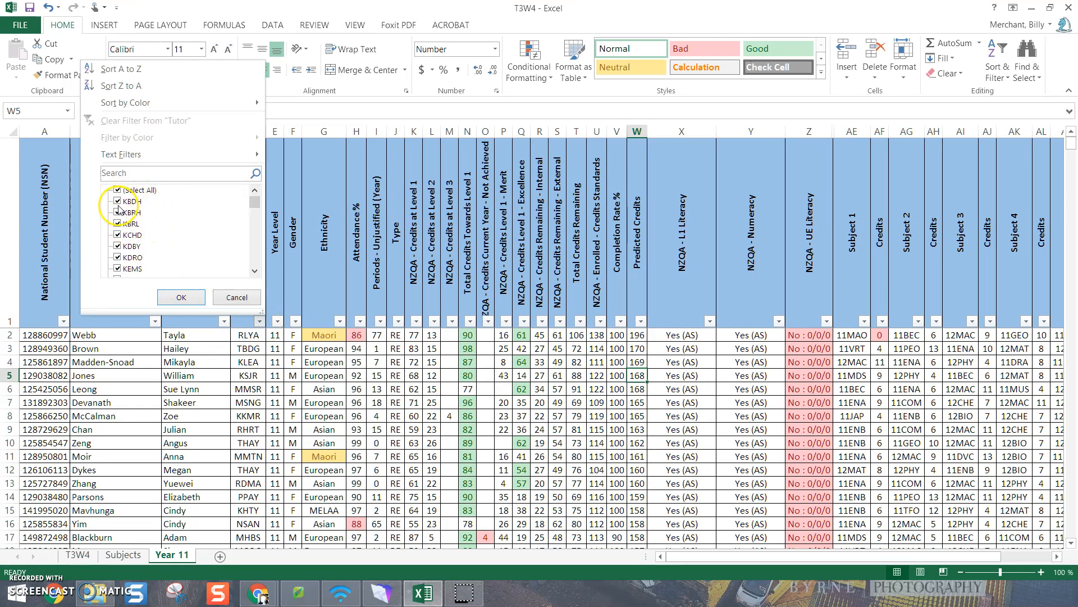
click(118, 191)
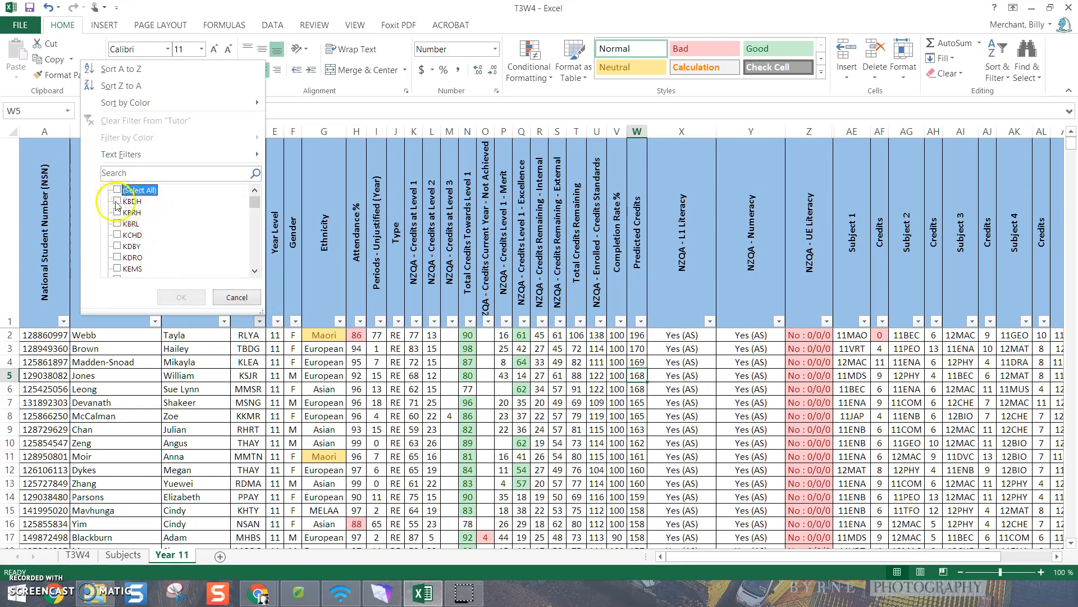
click(118, 201)
click(177, 299)
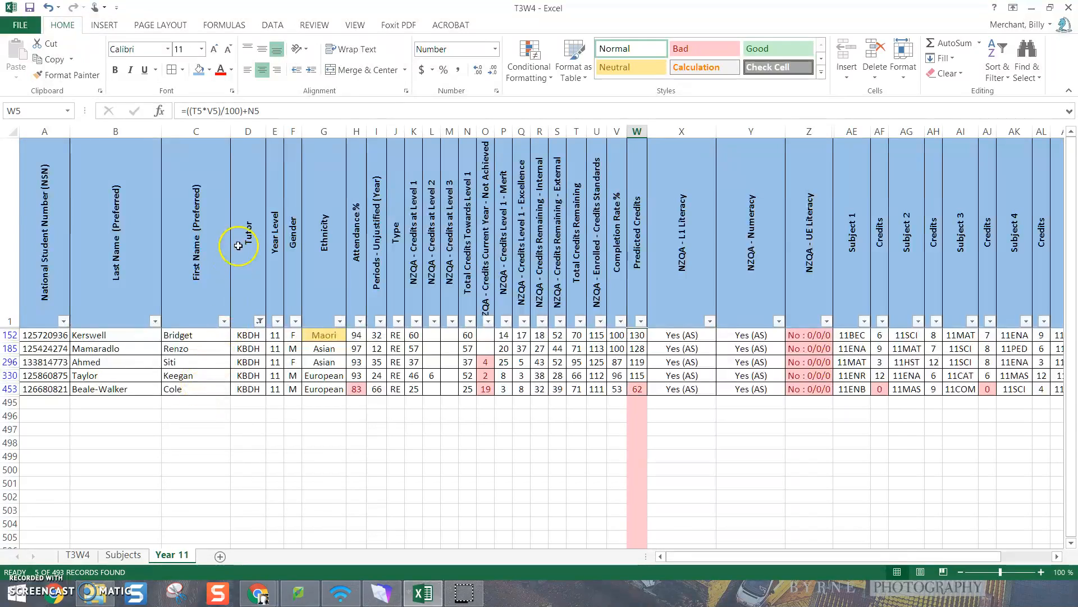
Reset the Tutor filter to include all tutors
click(260, 322)
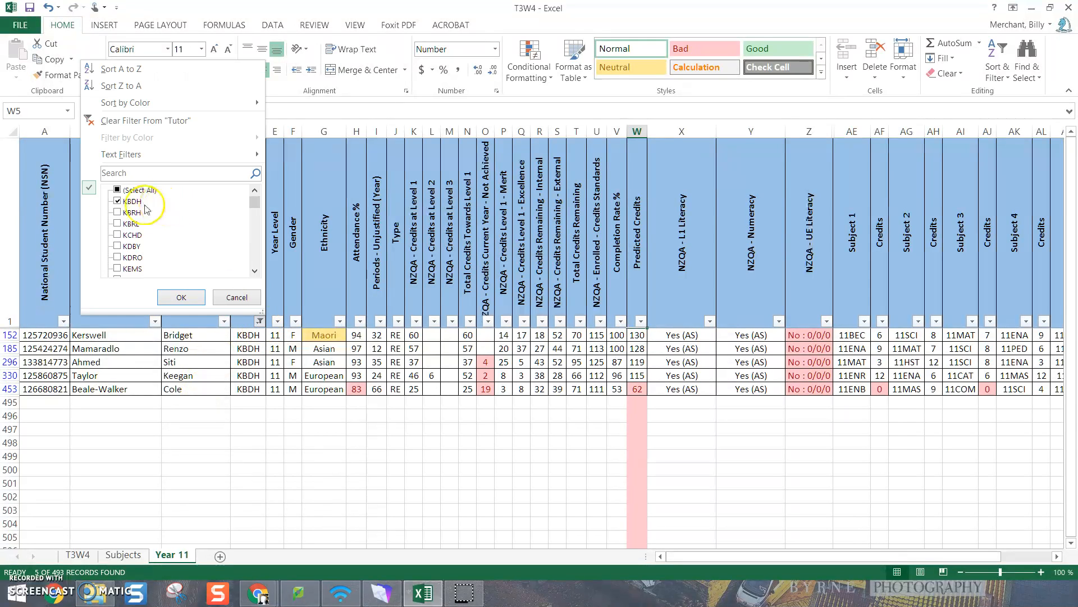
click(118, 201)
click(118, 191)
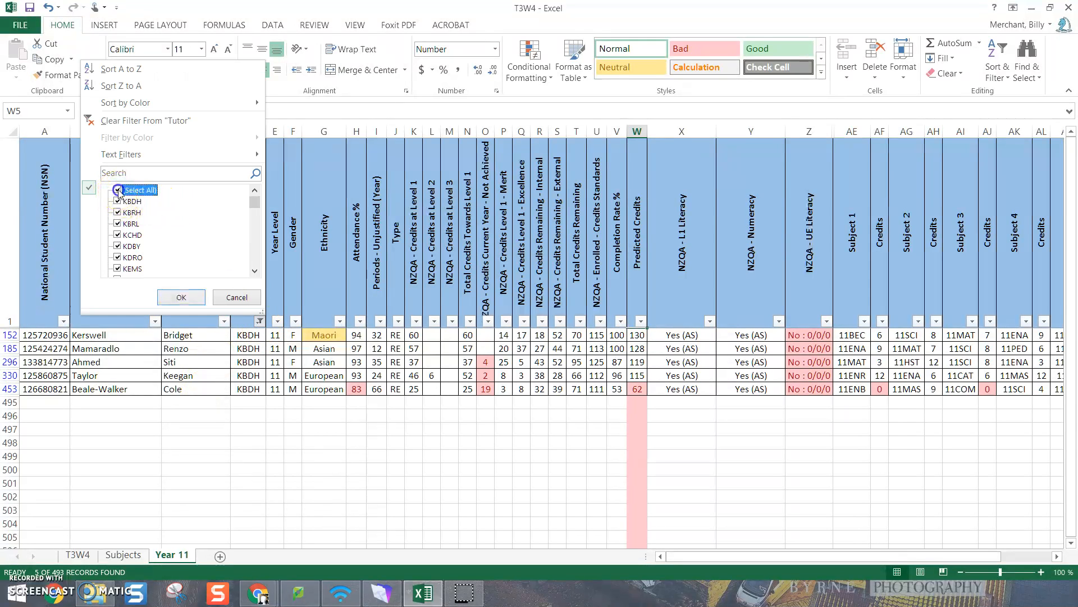
click(189, 296)
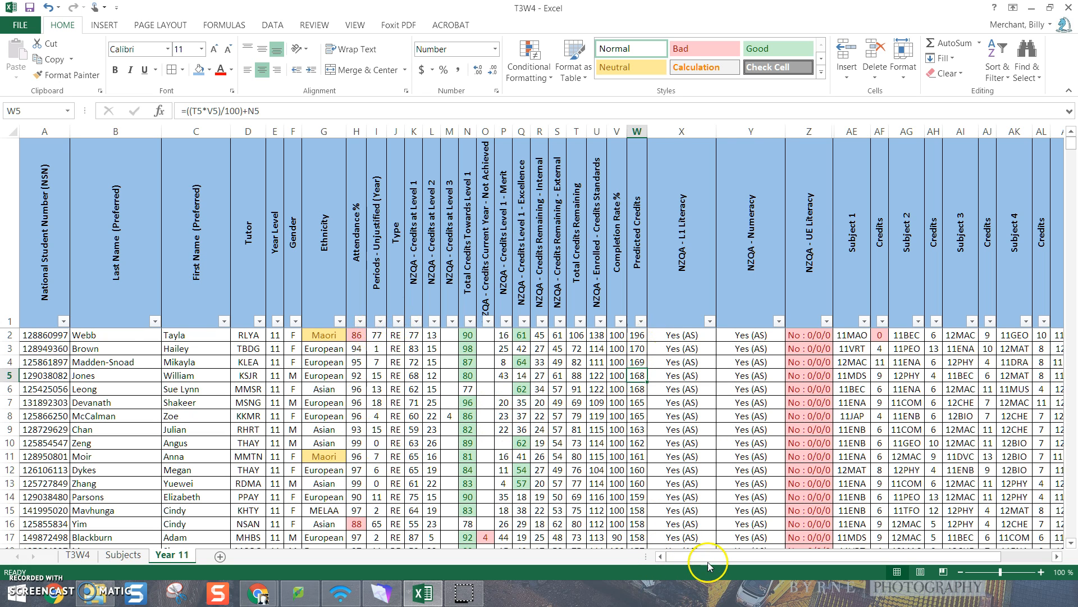
Copy the Year 12 student rows 495 to 971 from the T3W4 sheet and paste them into a new sheet
drag(709, 561, 934, 559)
drag(722, 560, 667, 558)
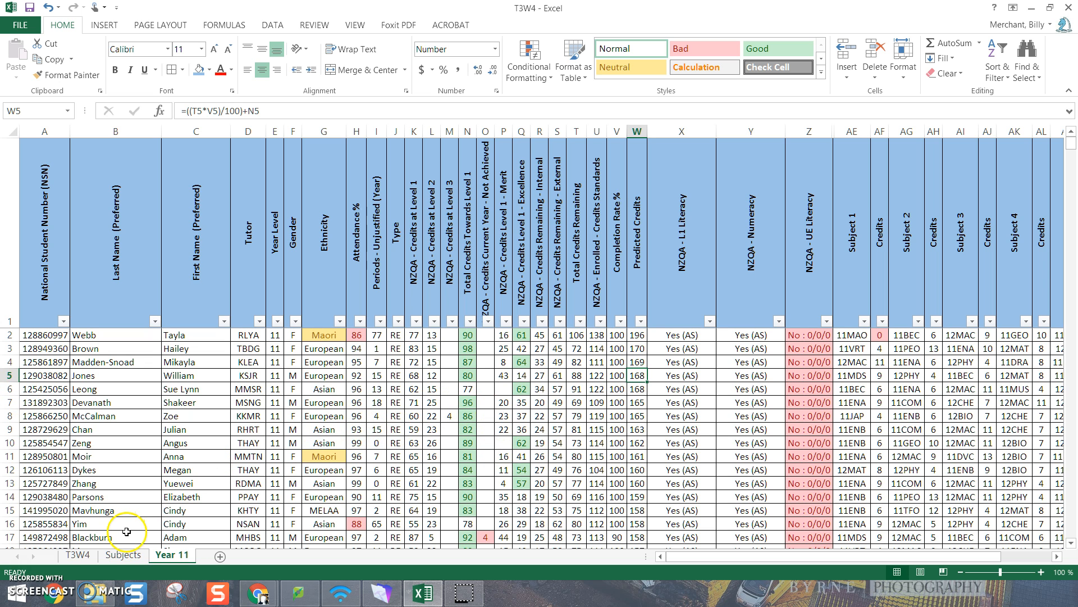
click(77, 555)
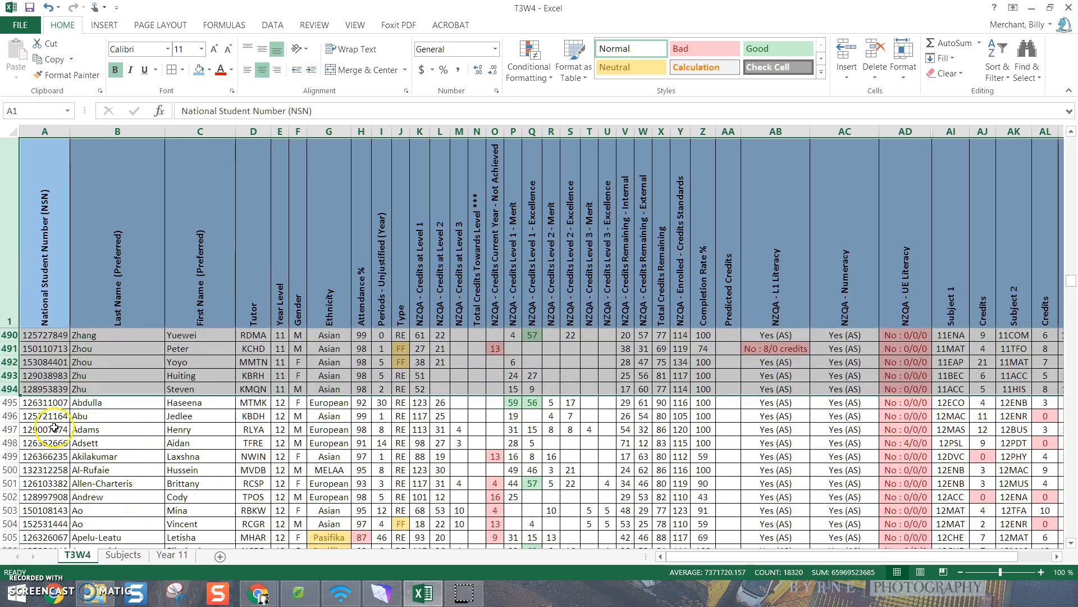
drag(9, 402, 72, 474)
mouse_move(79, 344)
mouse_down()
mouse_move(86, 323)
mouse_move(89, 358)
mouse_up()
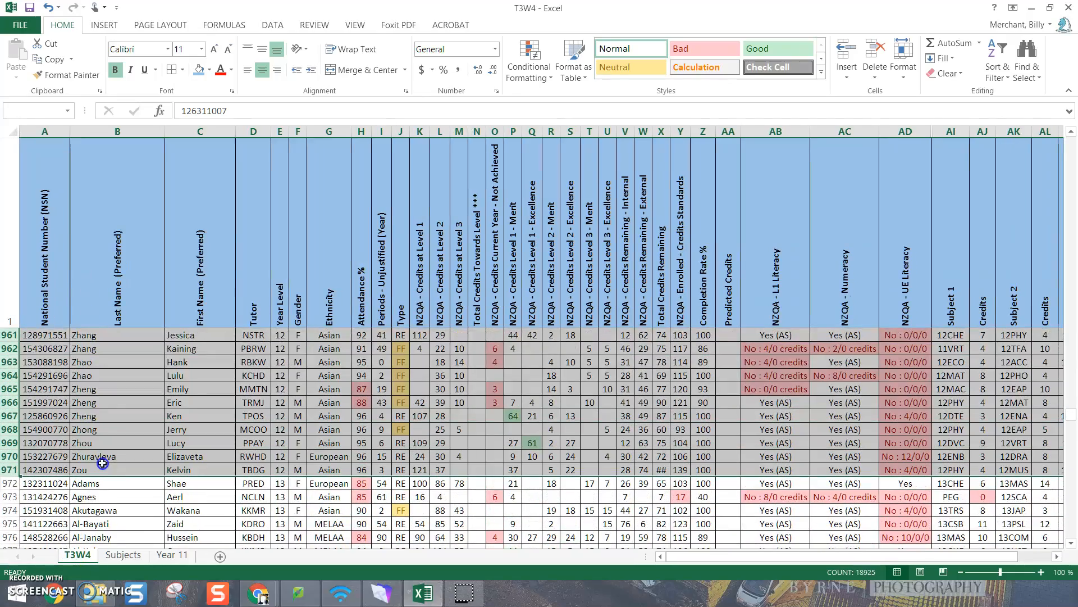
drag(103, 463, 103, 463)
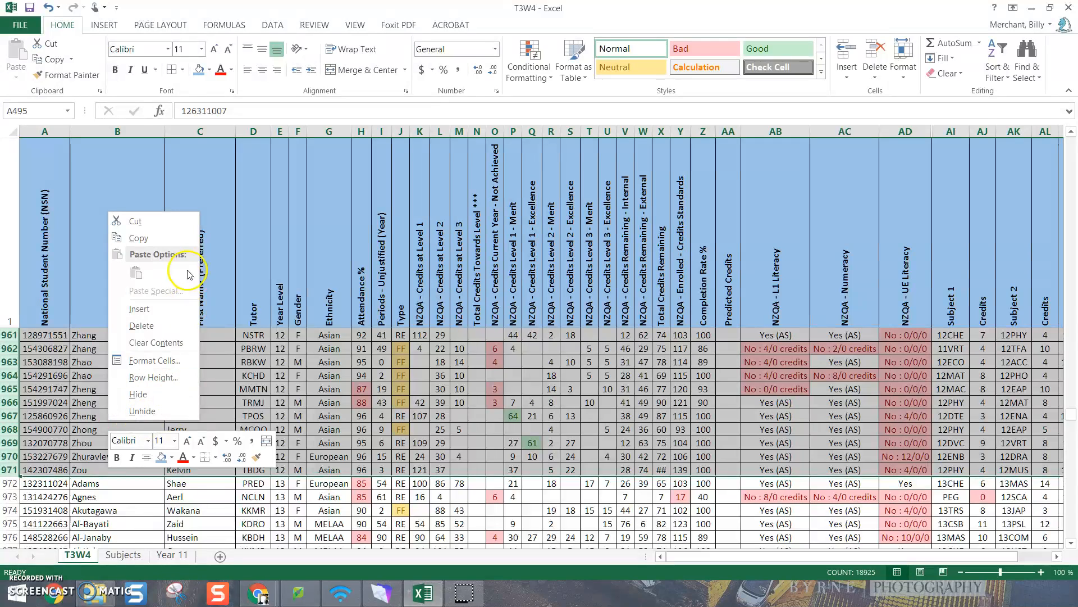
click(148, 238)
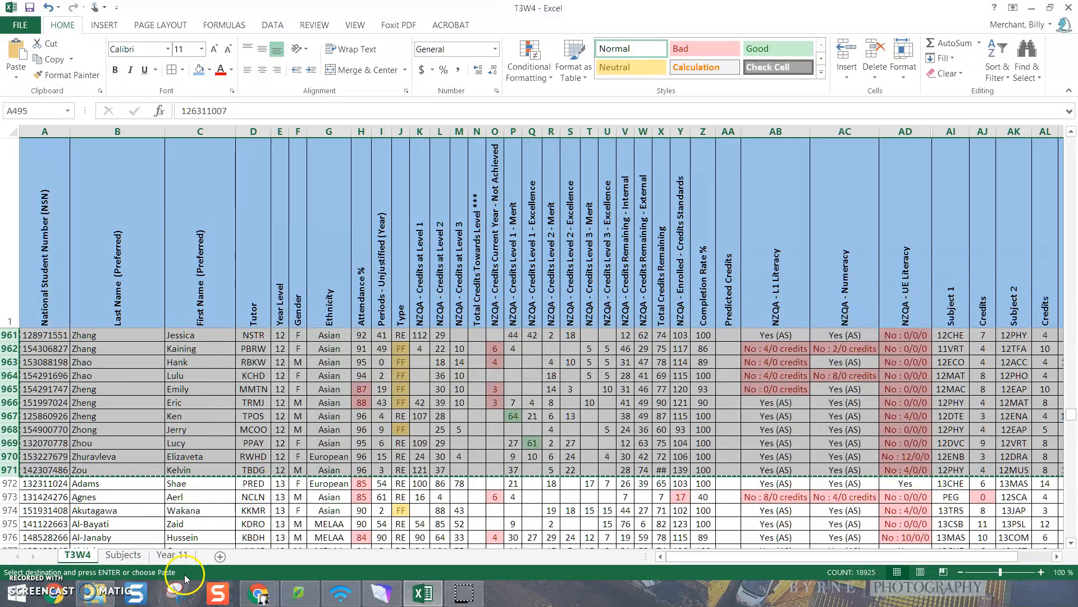
click(219, 556)
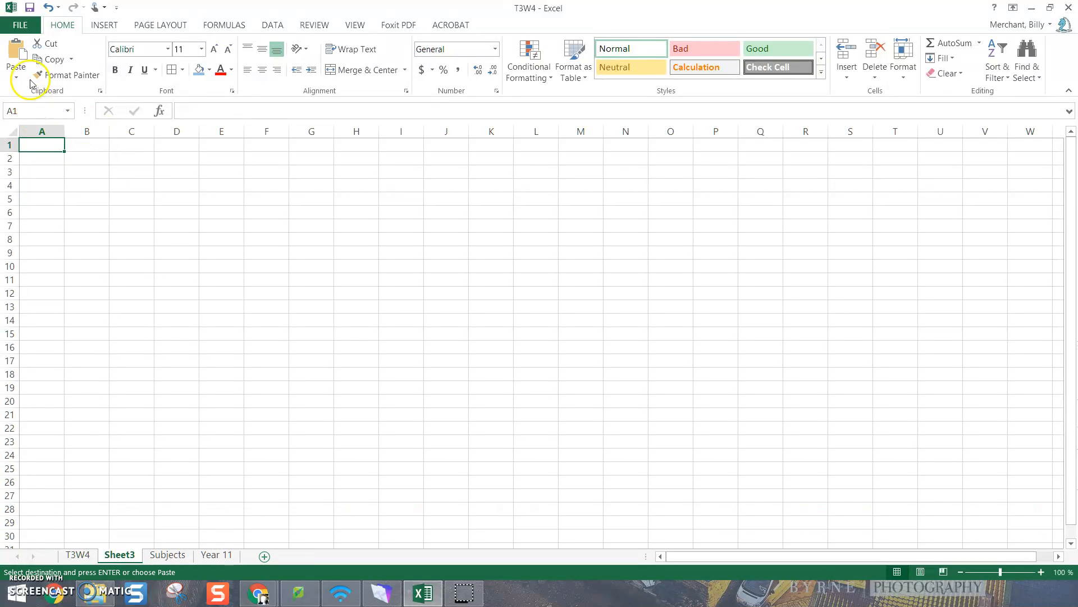
click(16, 56)
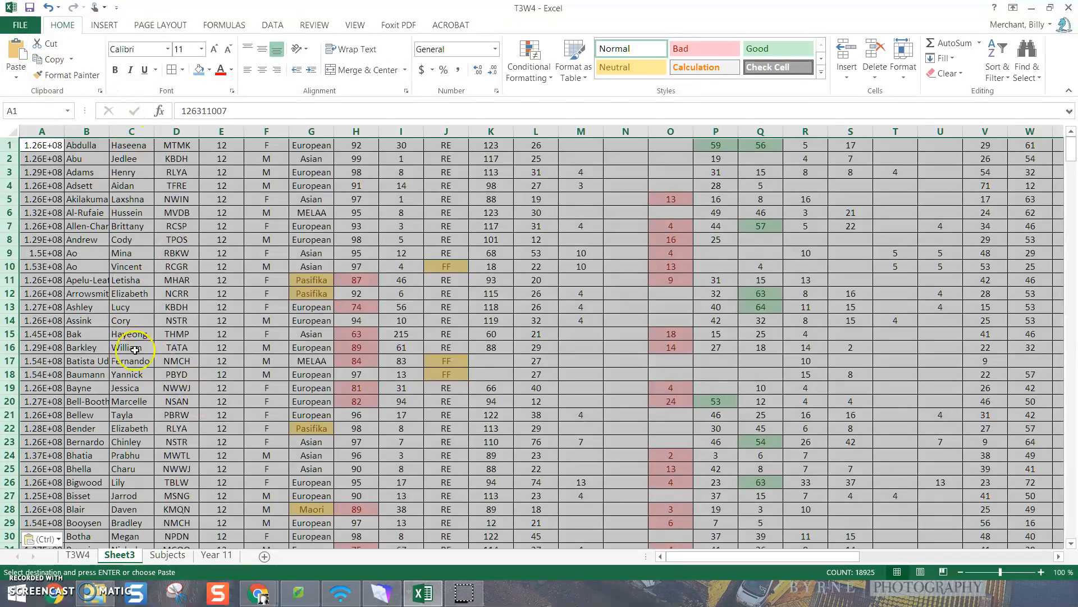
Copy the heading row from the T3W4 sheet and insert it above the first student row in Sheet3
click(76, 555)
right_click(57, 196)
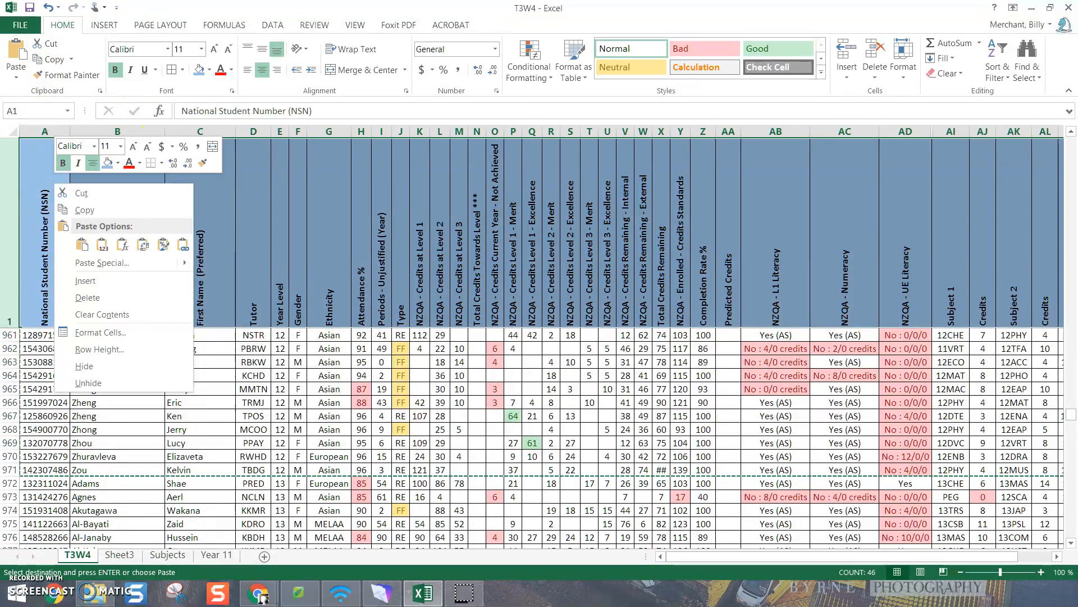
click(79, 207)
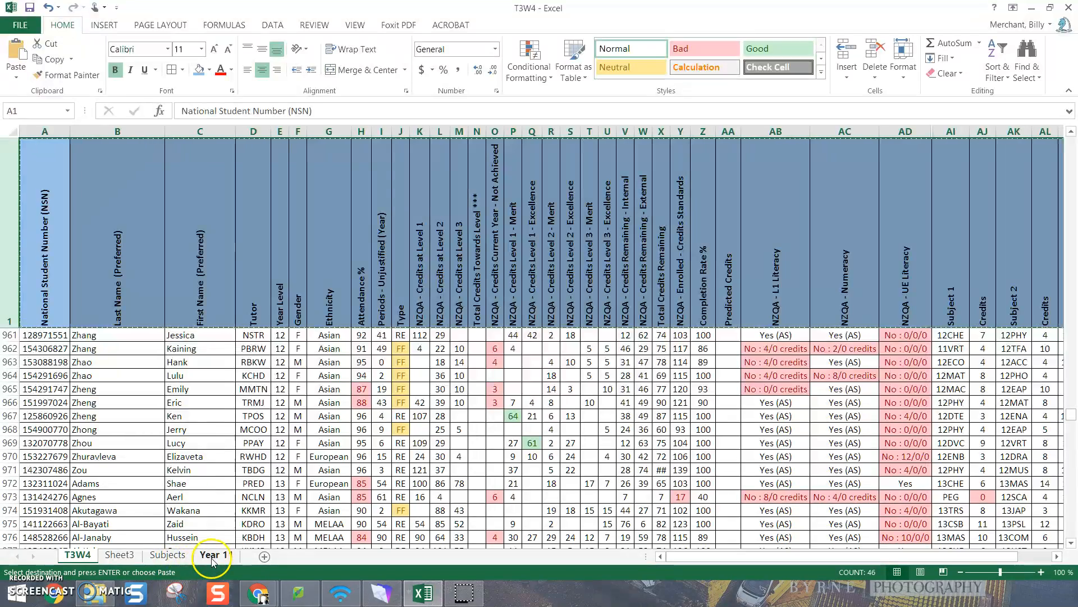
click(119, 555)
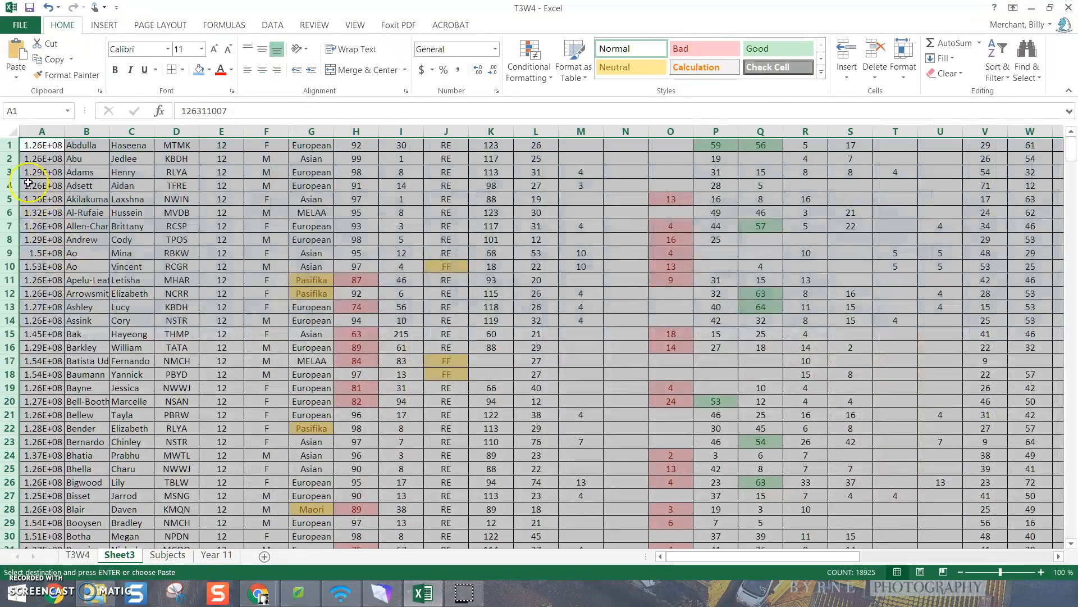
click(9, 145)
right_click(9, 145)
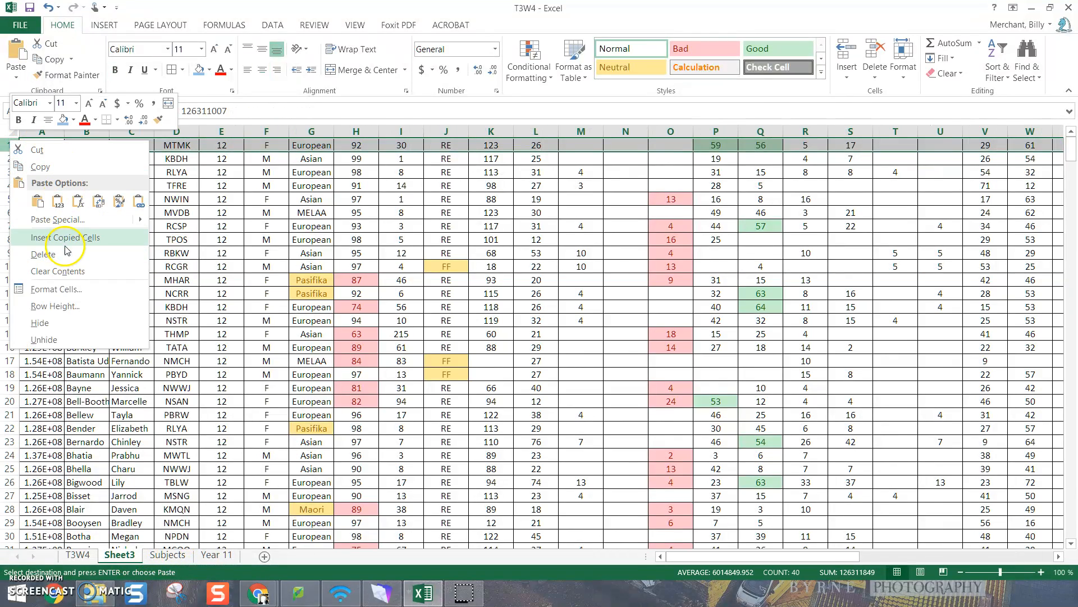
click(61, 239)
Auto-fit the widths of all columns in Sheet3 to their contents
click(10, 130)
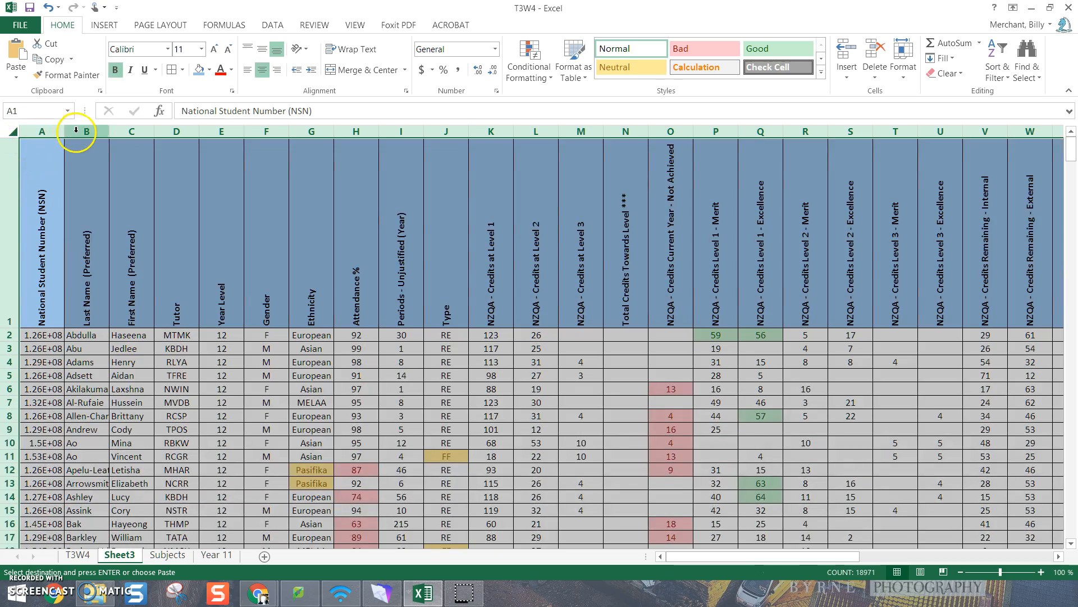
double_click(64, 131)
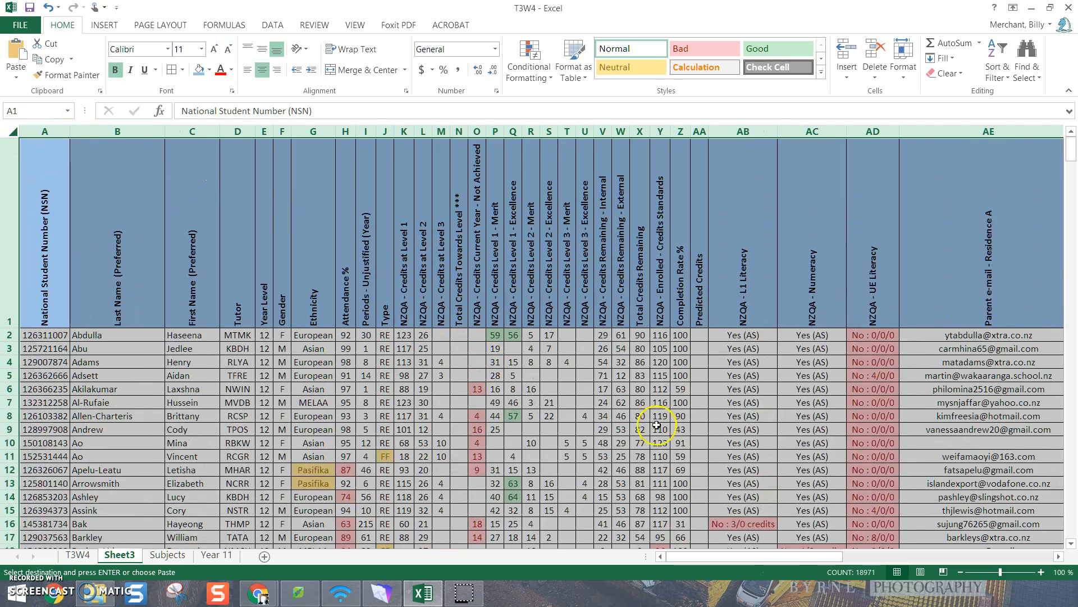
click(812, 483)
Hide columns AE to AH, which hold the parent contact and internet login details
drag(811, 556, 985, 556)
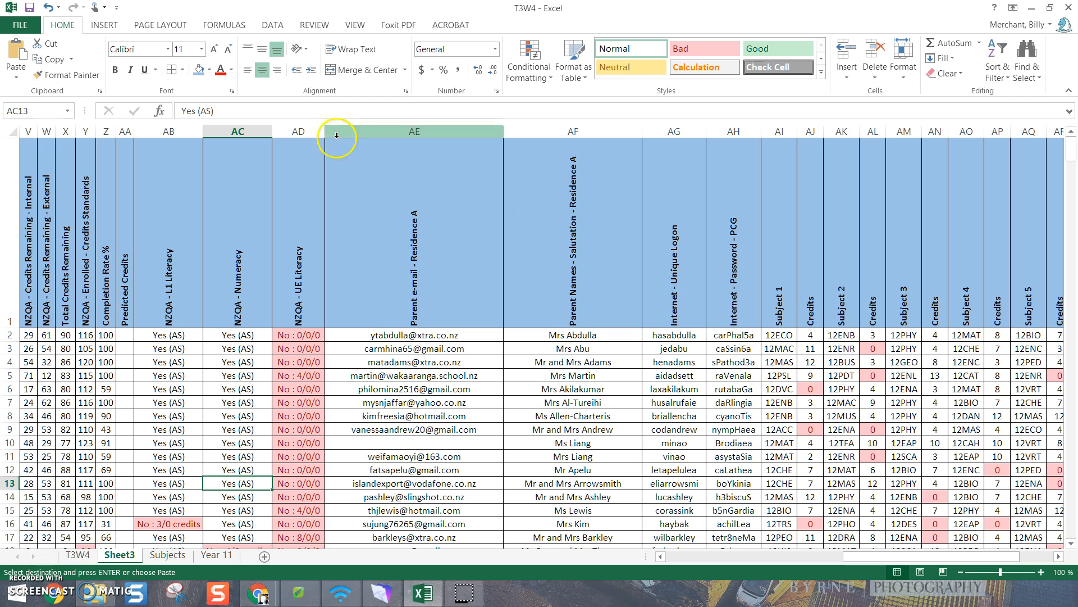
drag(373, 131, 730, 154)
right_click(581, 194)
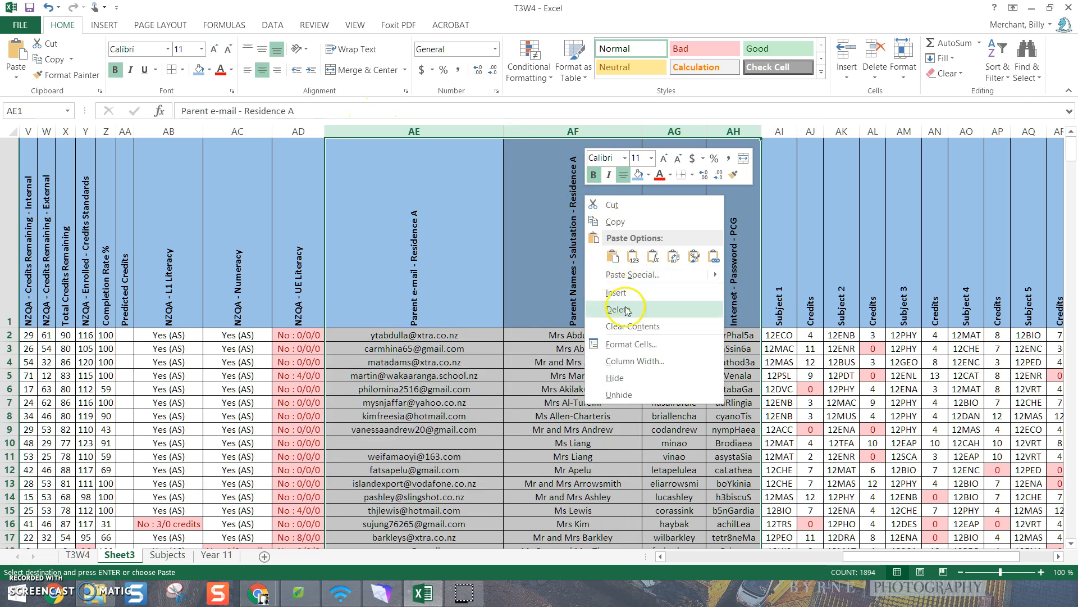
click(617, 378)
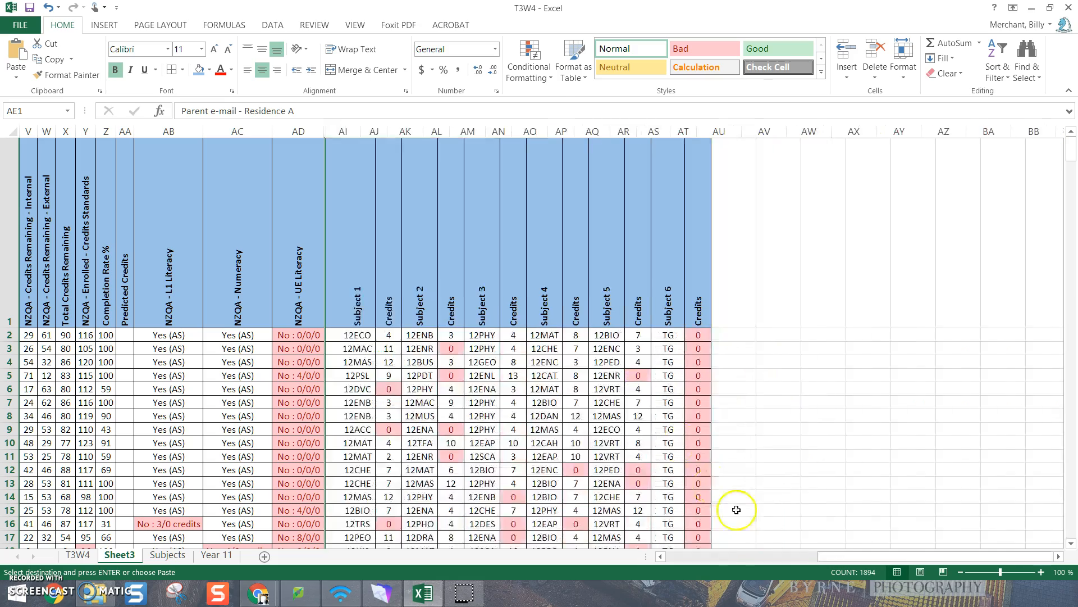
Freeze the top row of Sheet3 so the headings stay in view
drag(859, 564, 656, 586)
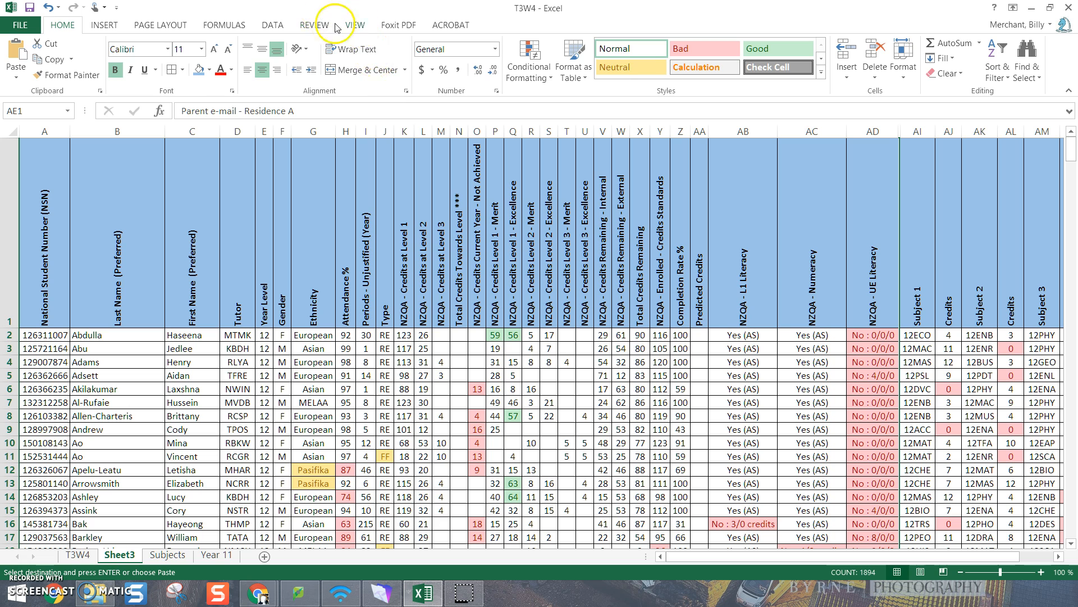
click(355, 25)
click(453, 85)
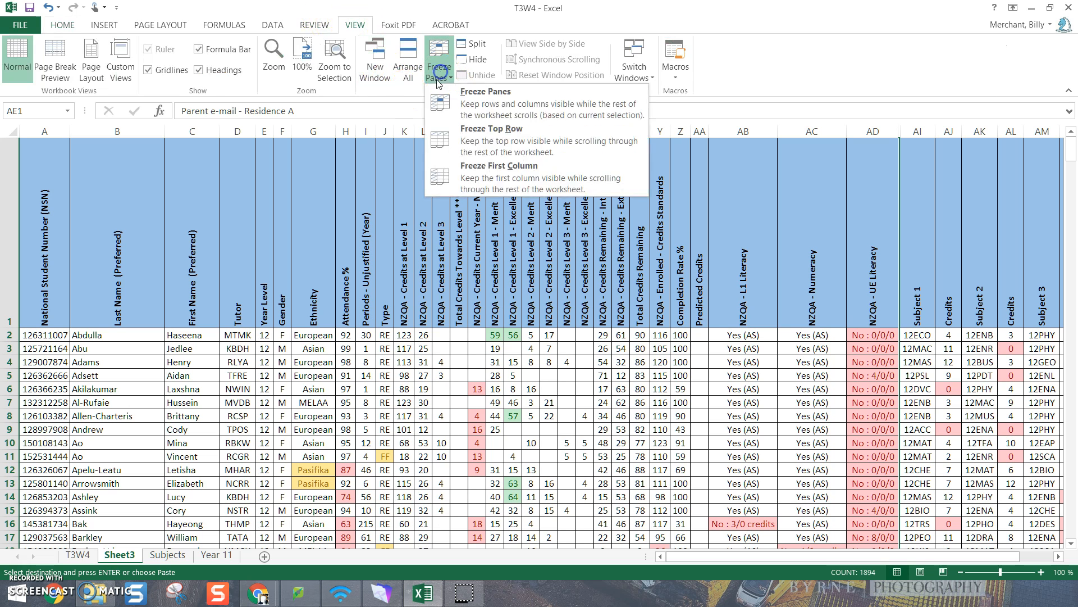
click(494, 138)
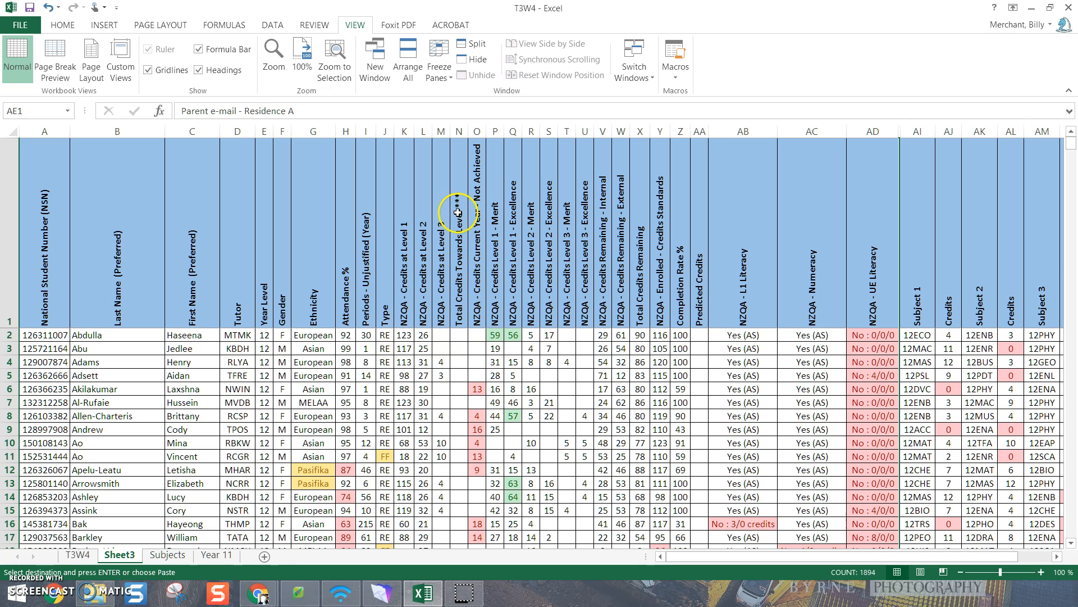
Change the heading in cell N1 to "Total Credits Towards Level 2"
click(459, 231)
click(314, 109)
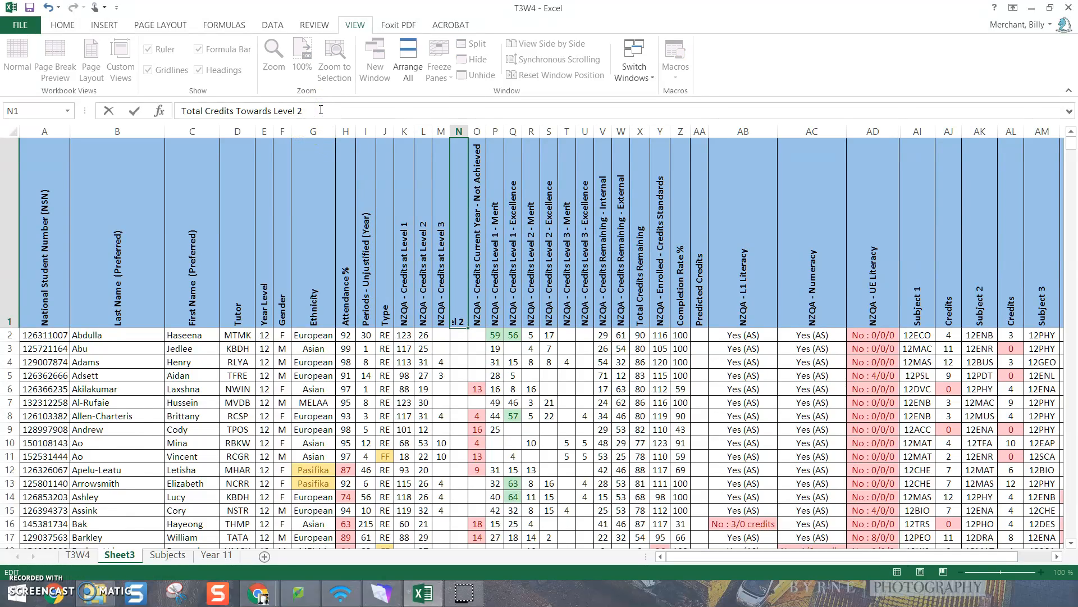
key(Return)
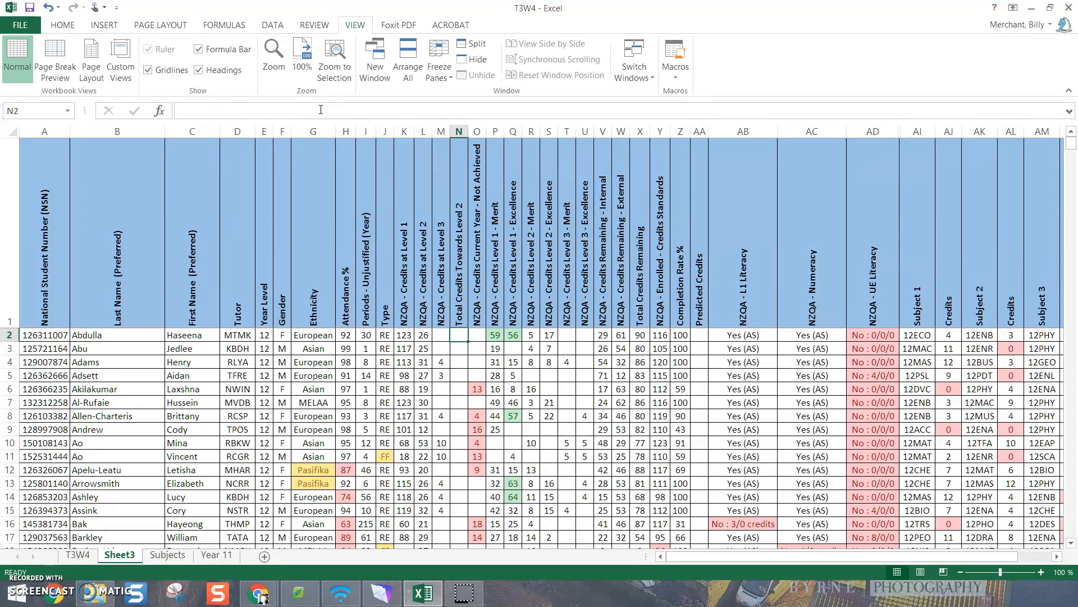